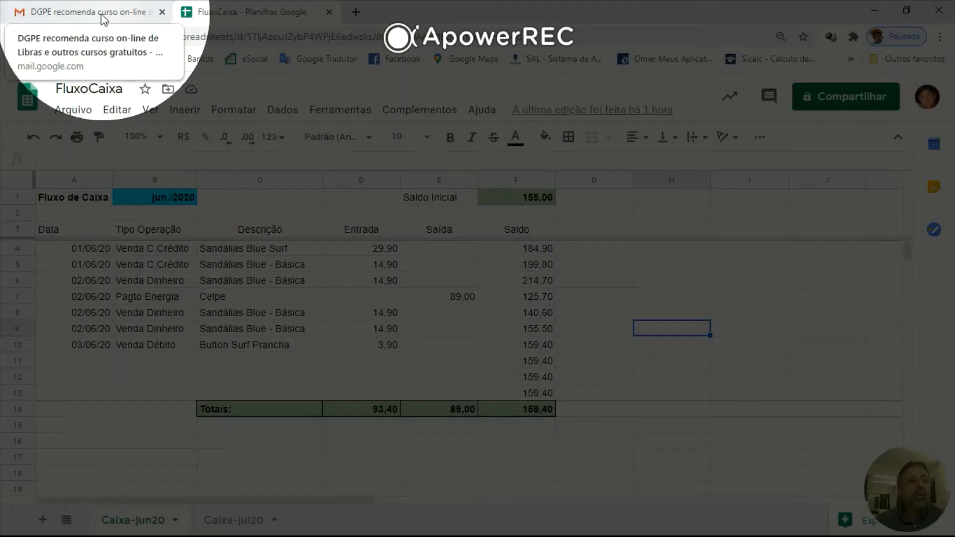
# Step: Switch to Gmail, open Google Sheets from the Google apps, and create a blank spreadsheet
pyautogui.click(100, 14)
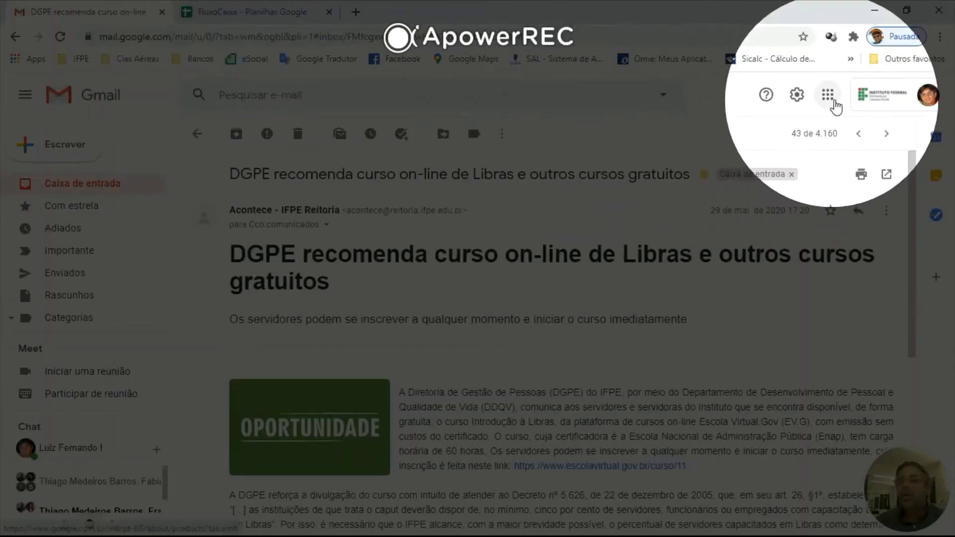
pyautogui.click(828, 96)
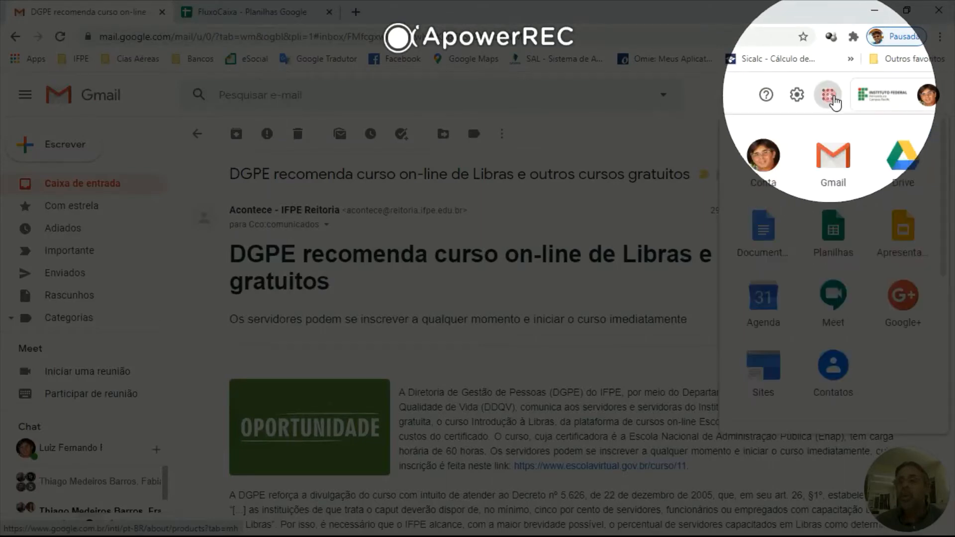
pyautogui.click(834, 229)
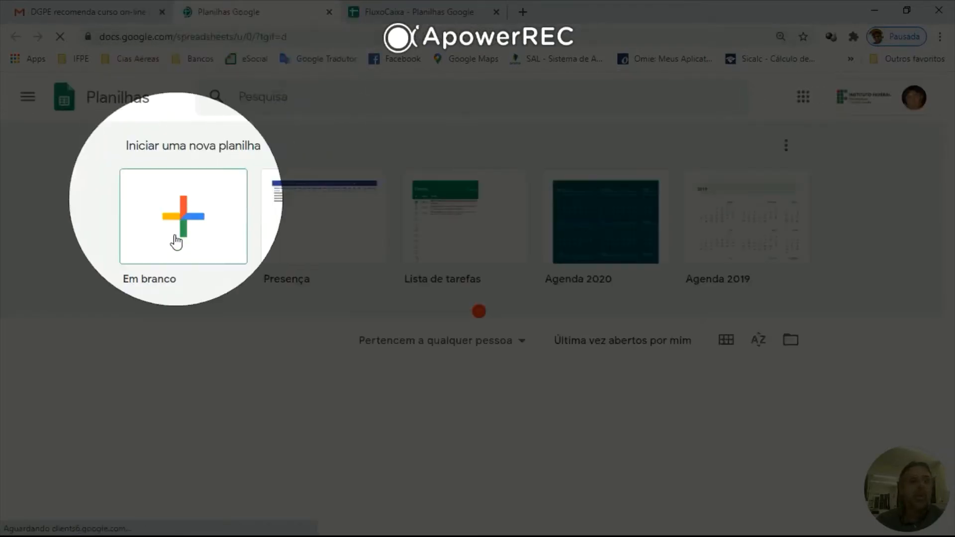
pyautogui.click(177, 226)
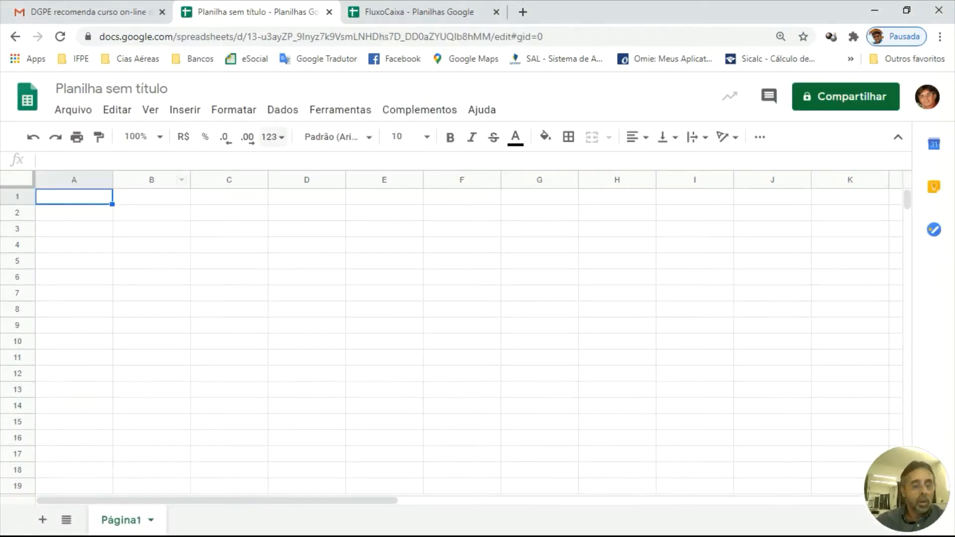
# Step: Enter the title Fluxo de Caixa in cell A1 and the period jun/2020 in cell B1
pyautogui.write('F')
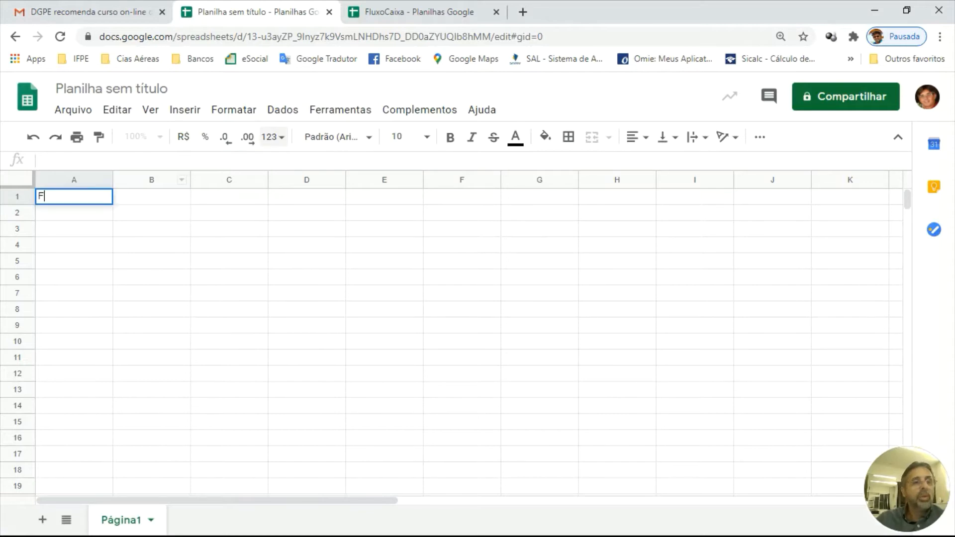
pyautogui.write('luxo de Caixa')
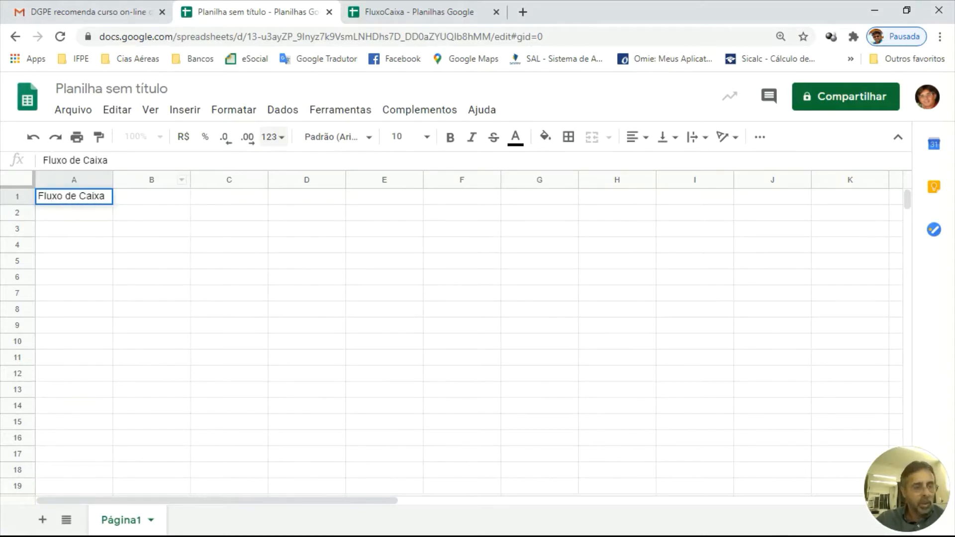
pyautogui.press('Tab')
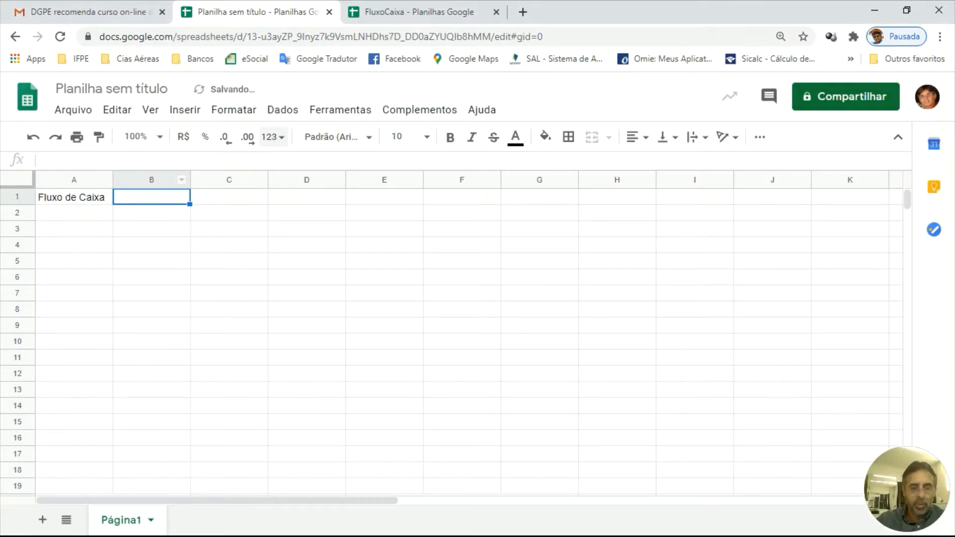
pyautogui.write('jun')
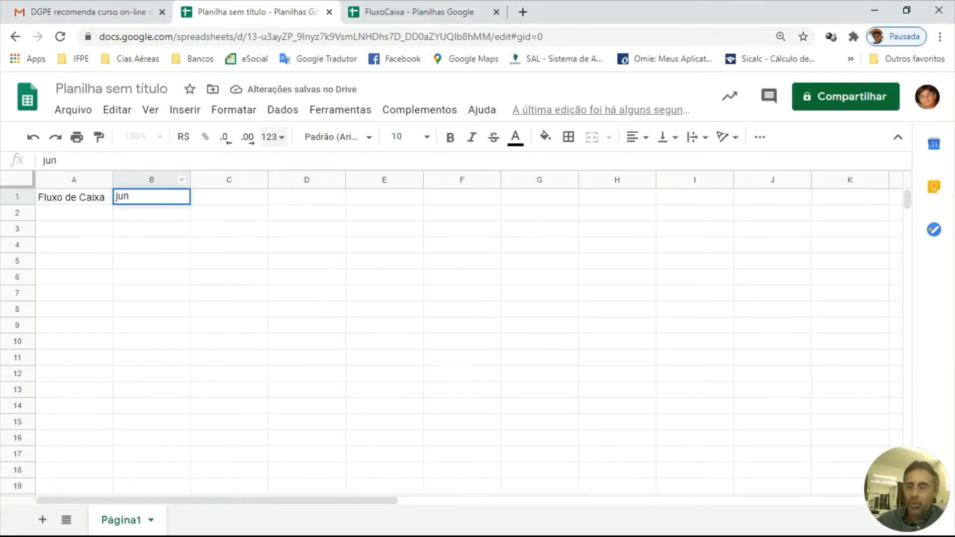
pyautogui.write('/2020')
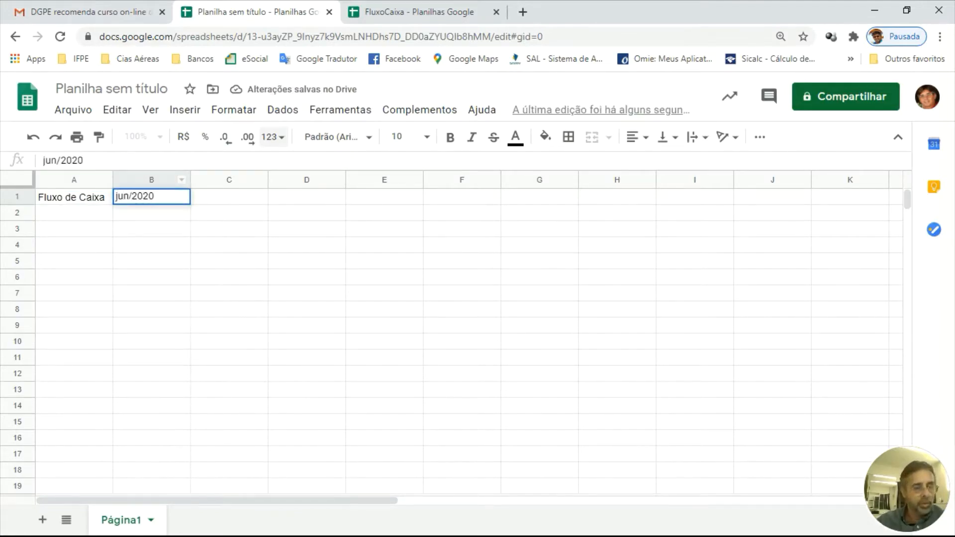
pyautogui.press('Tab')
# Step: Enter the headers Data in A3 and Tipo de Operação in B3, and widen column B to fit its header
pyautogui.press('Down')
pyautogui.press('Down')
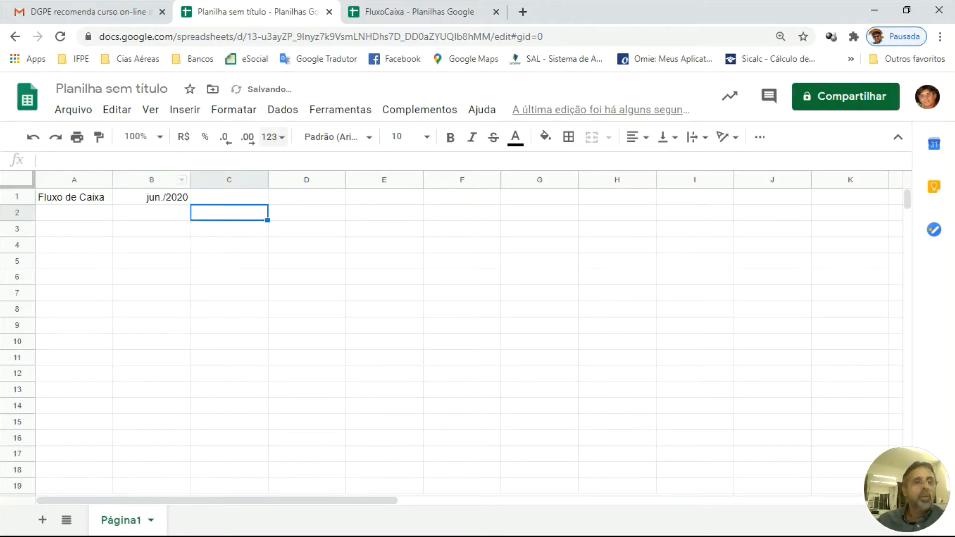
pyautogui.press('Left')
pyautogui.press('Left')
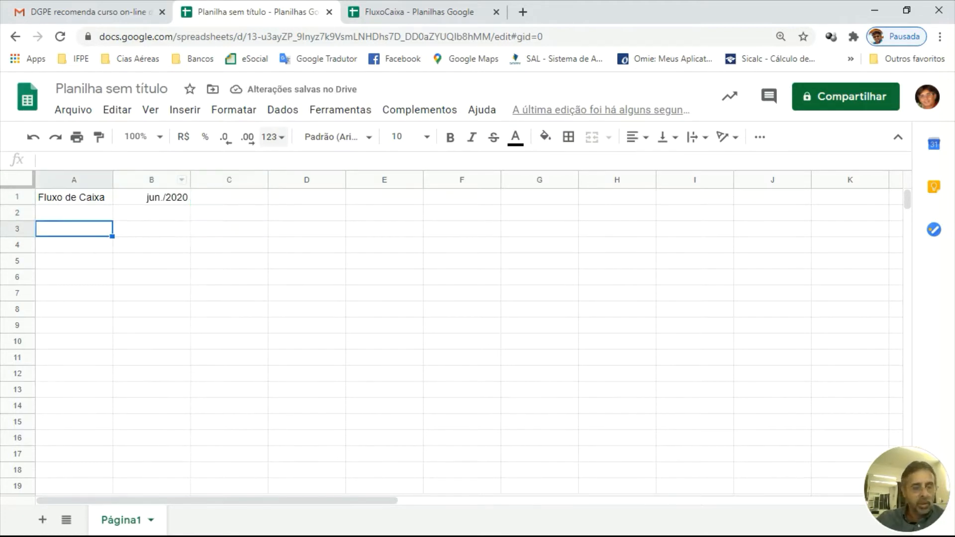
pyautogui.write('Data')
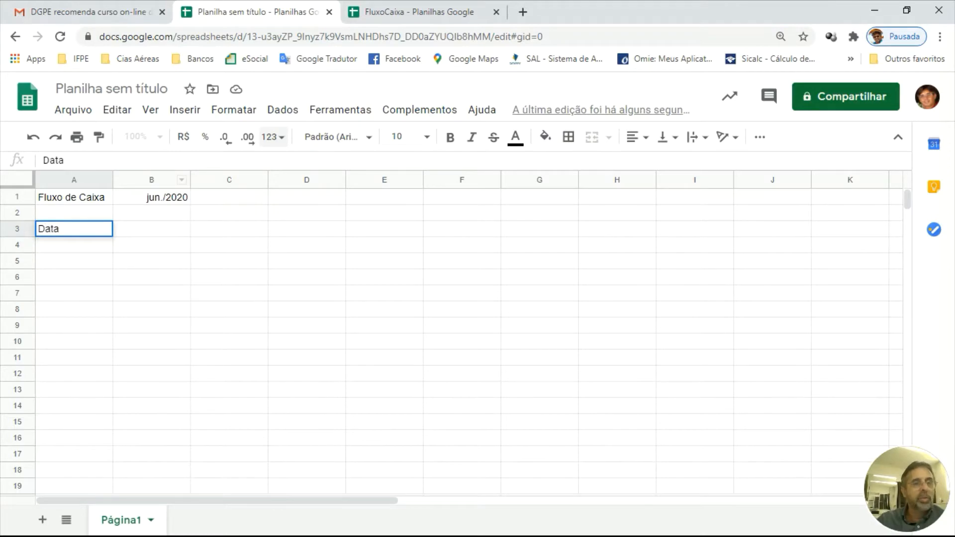
pyautogui.press('Tab')
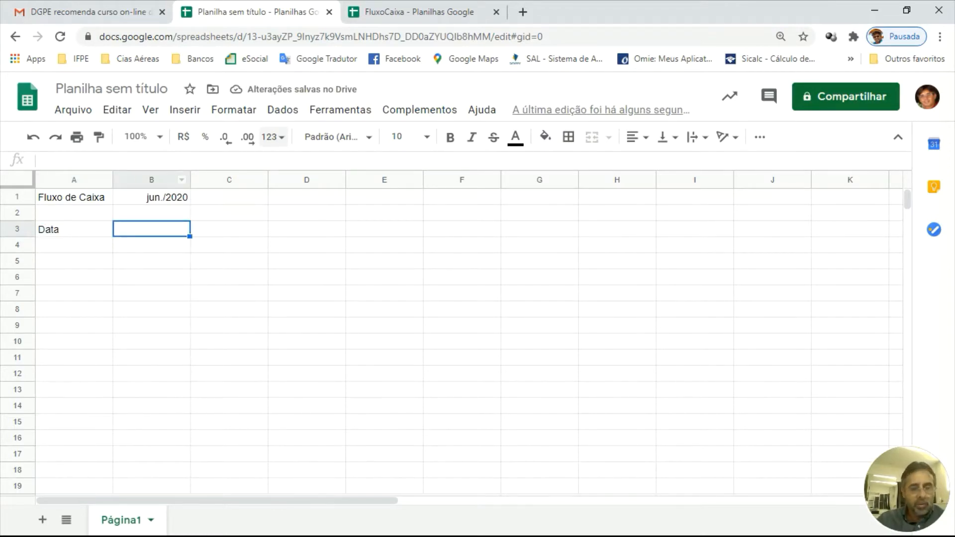
pyautogui.write('Tipo')
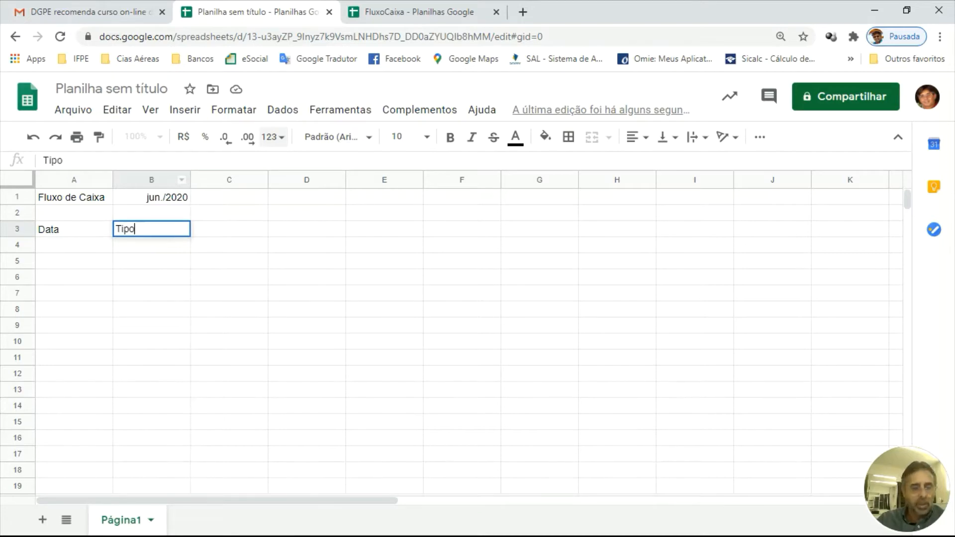
pyautogui.write(' de Operação')
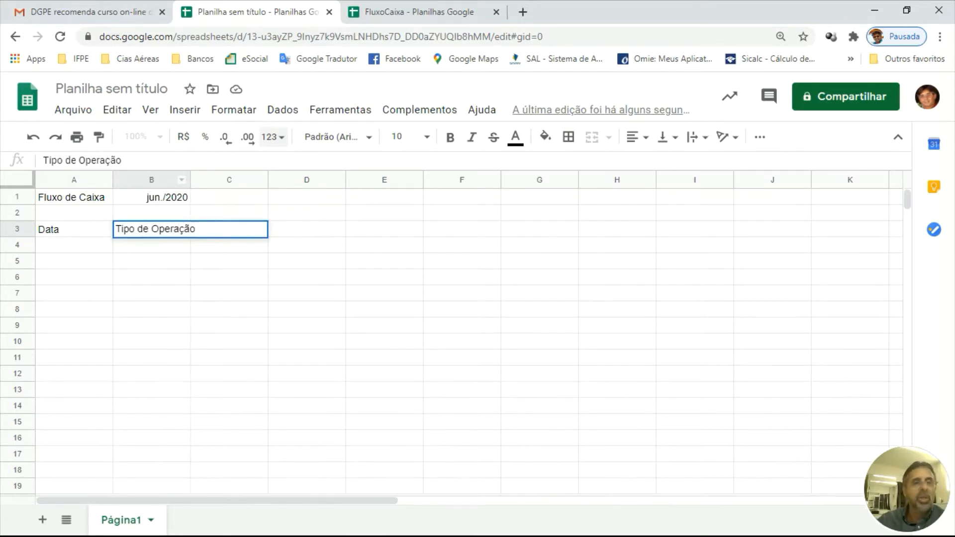
pyautogui.press('Return')
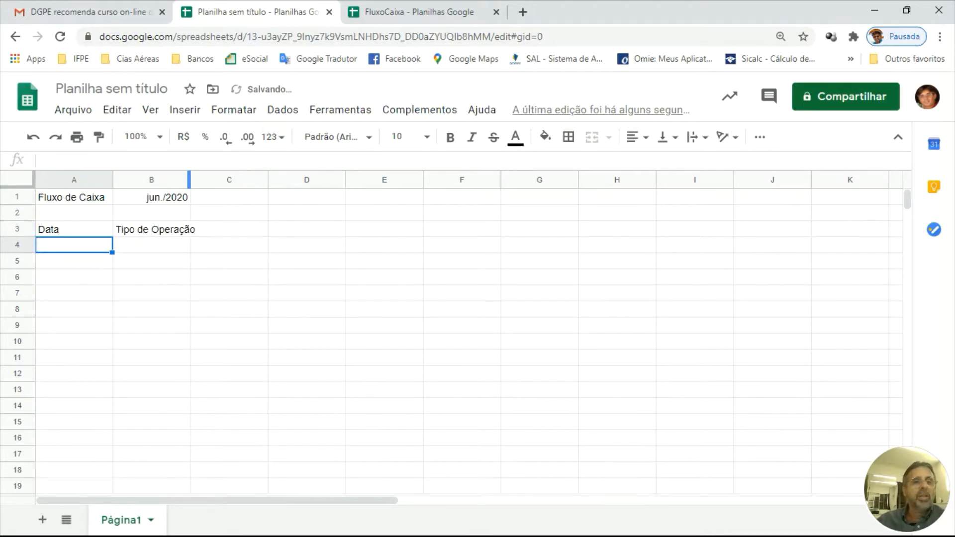
pyautogui.moveTo(189, 179); pyautogui.dragTo(200, 180)
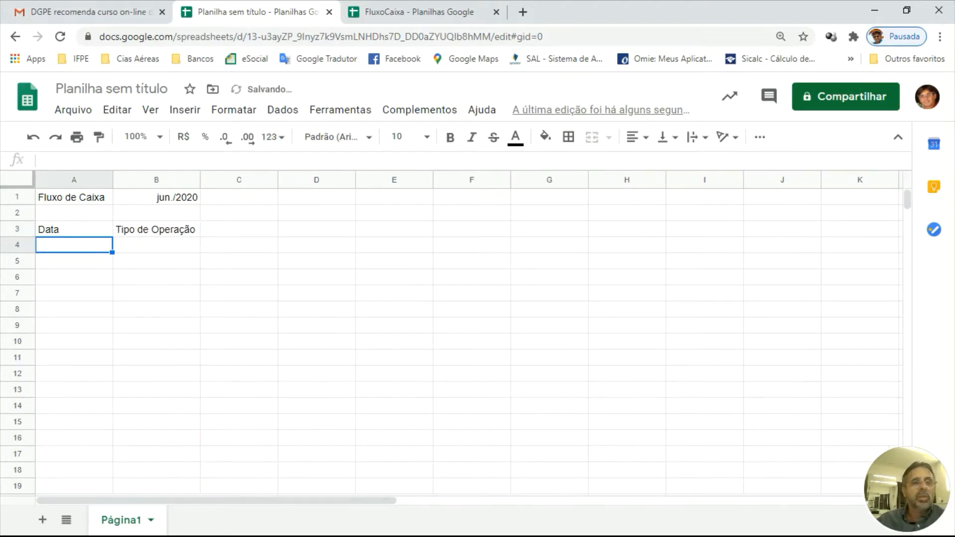
# Step: Widen column C by about half and enter the header Descrição in cell C3
pyautogui.click(239, 229)
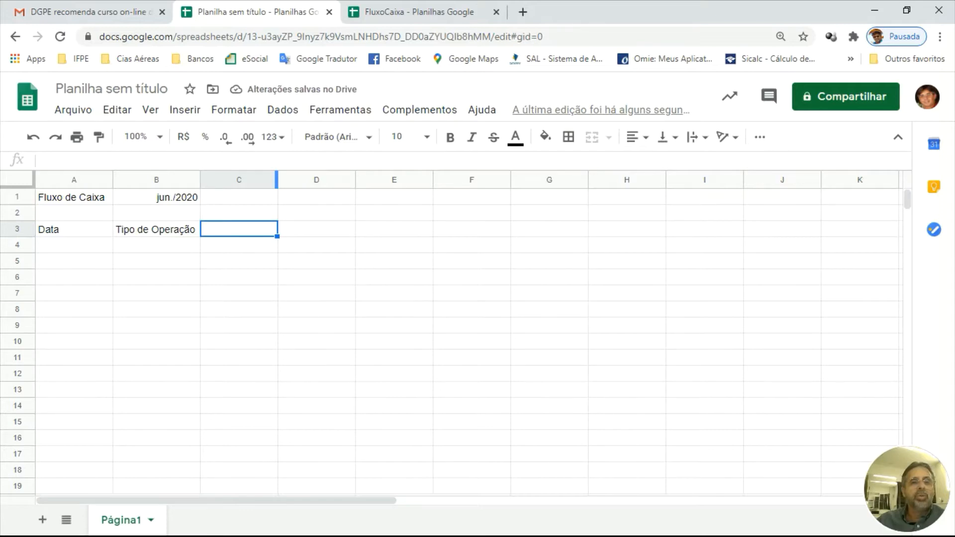
pyautogui.moveTo(276, 179); pyautogui.dragTo(313, 180)
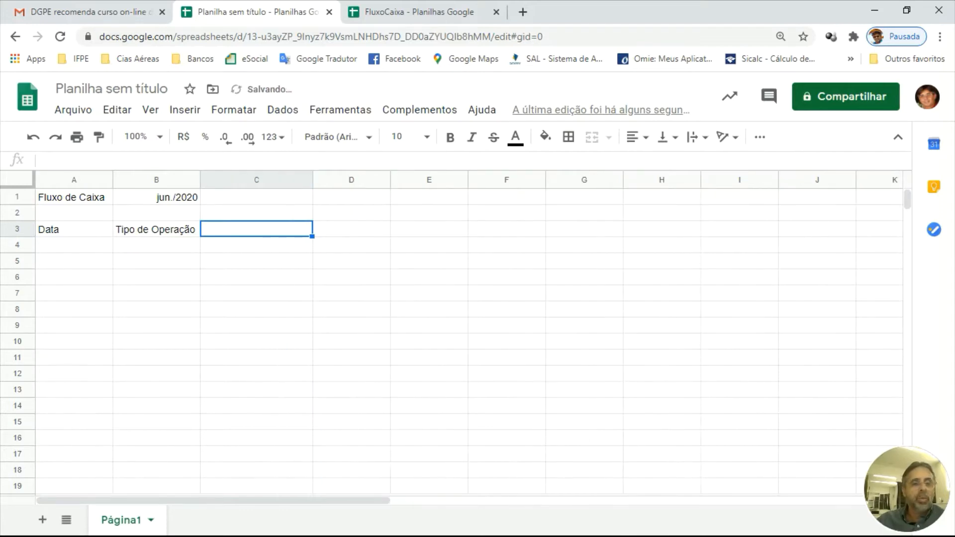
pyautogui.write('Descrição')
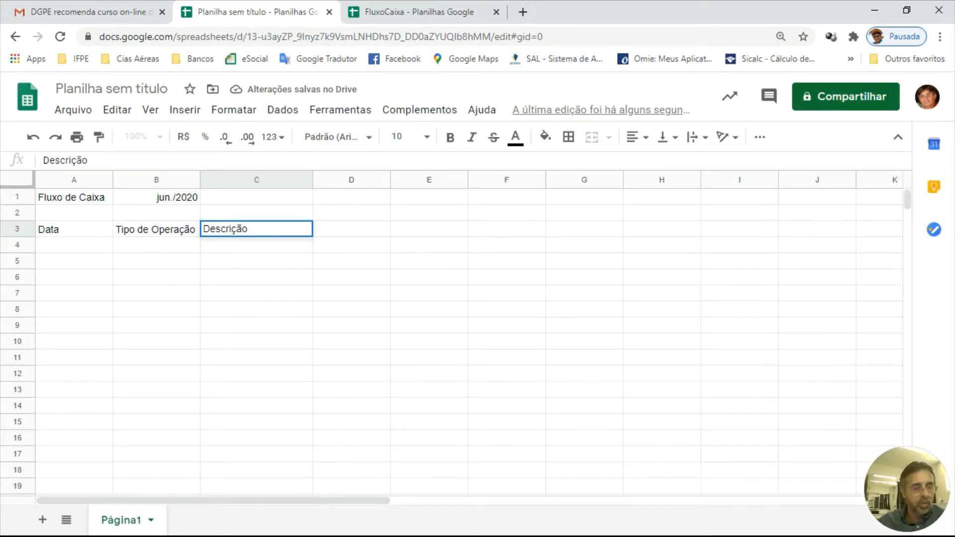
pyautogui.press('Tab')
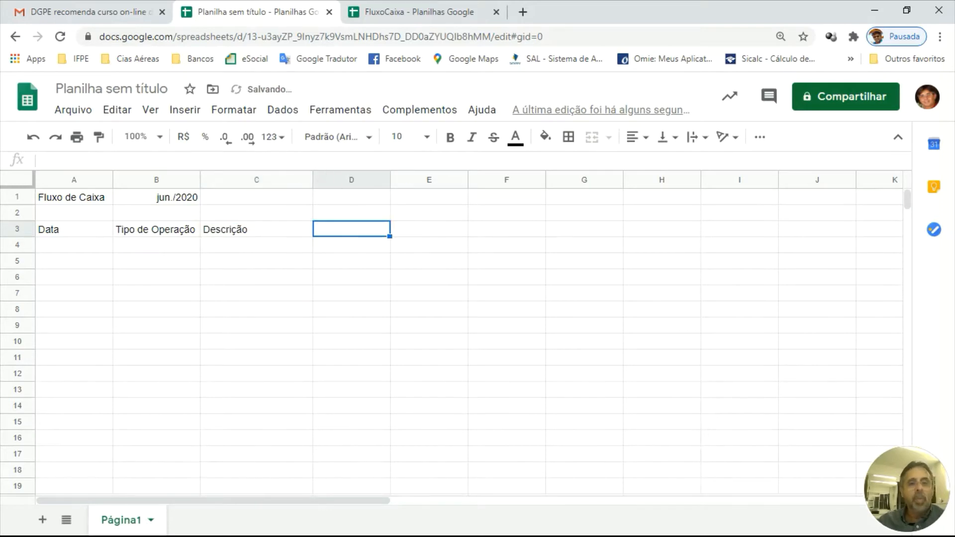
# Step: Enter the headers Entrada, Saída and Saldo in cells D3, E3 and F3
pyautogui.write('Entr')
pyautogui.write('ada')
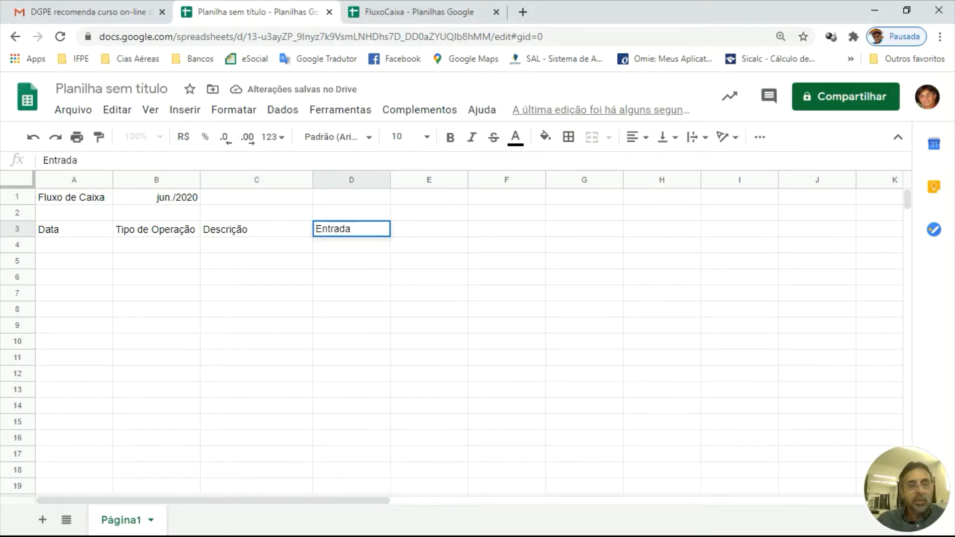
pyautogui.press('Tab')
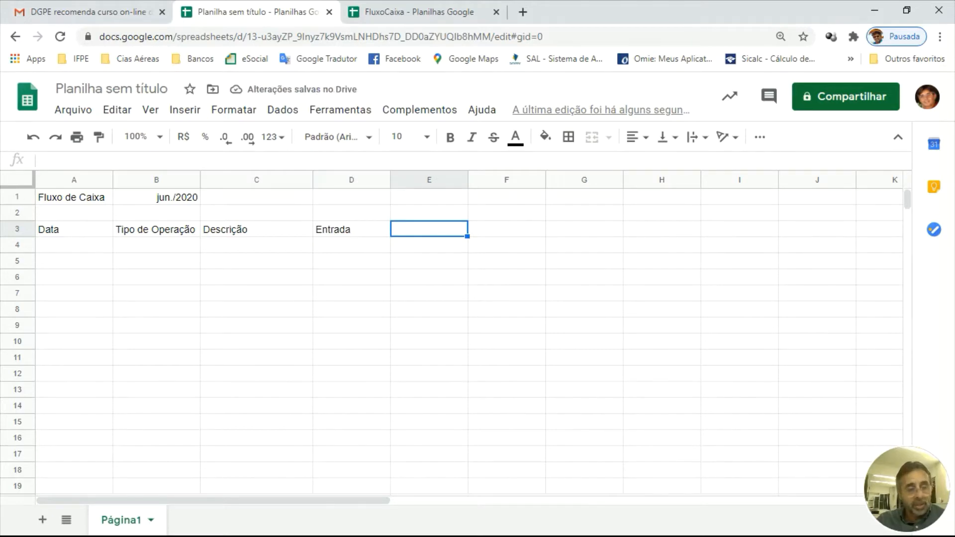
pyautogui.write('Saída')
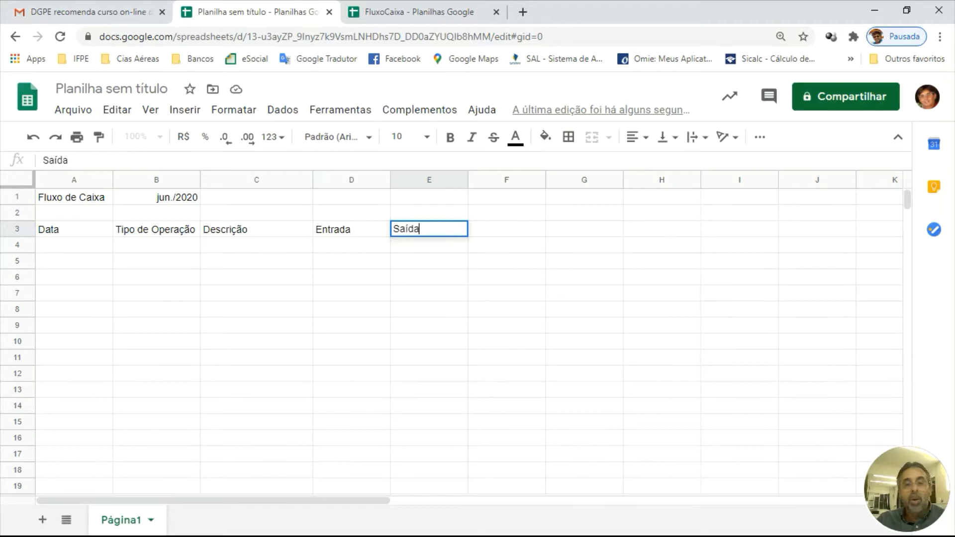
pyautogui.press('Tab')
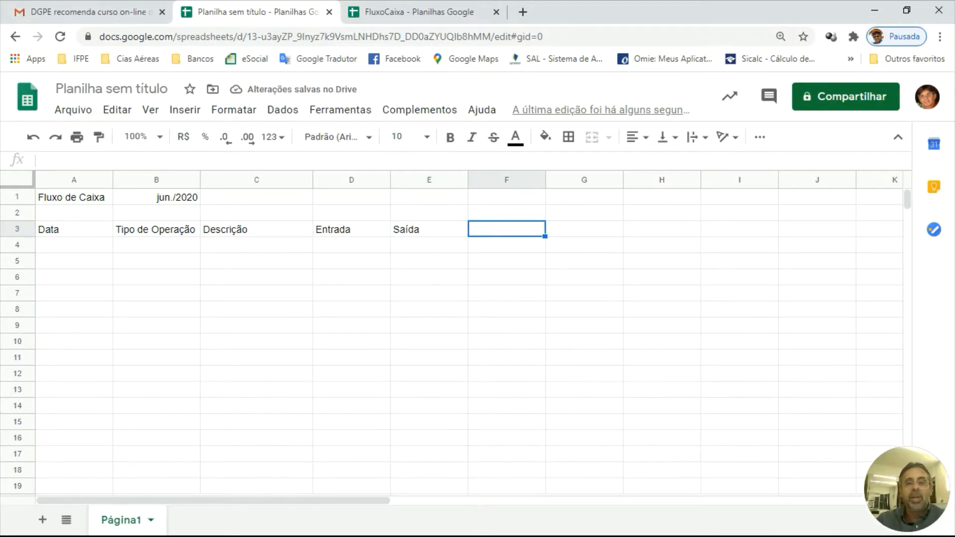
pyautogui.write('Saldo')
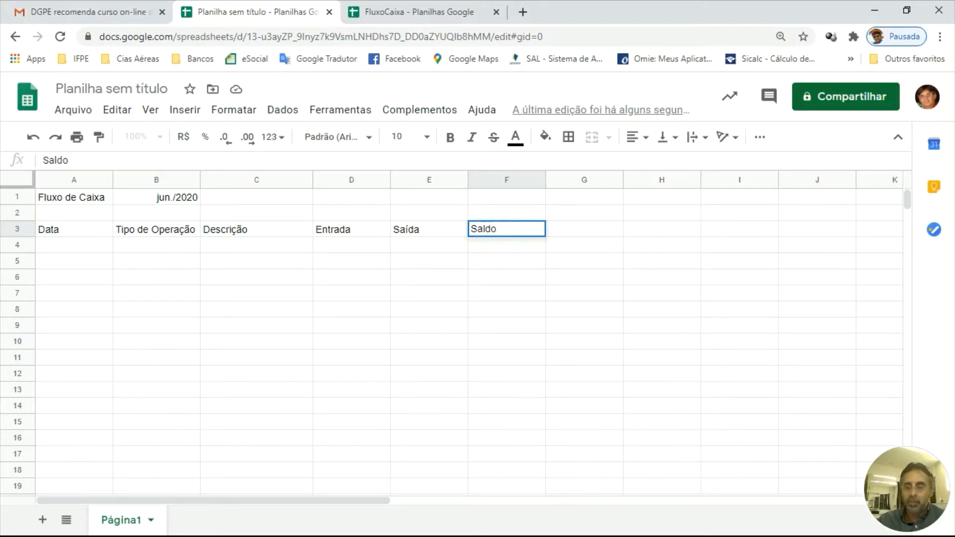
pyautogui.press('Return')
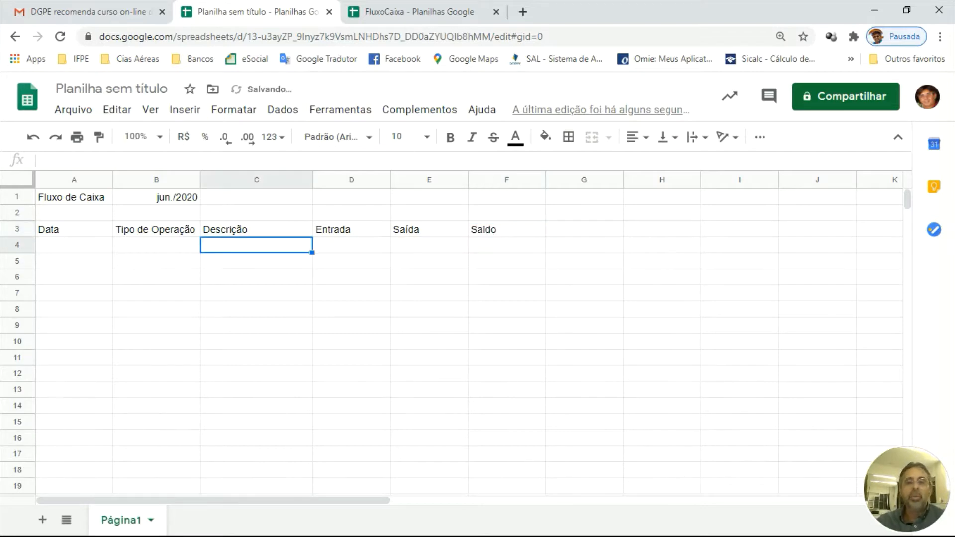
# Step: Label cell E1 Saldo Inicial and enter the opening balance 48 in cell F1
pyautogui.click(429, 197)
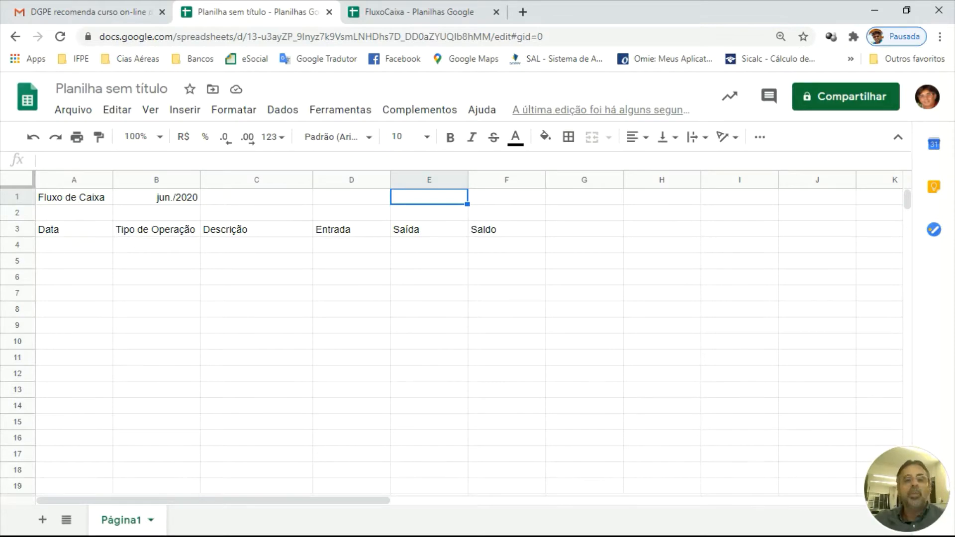
pyautogui.write('Sald')
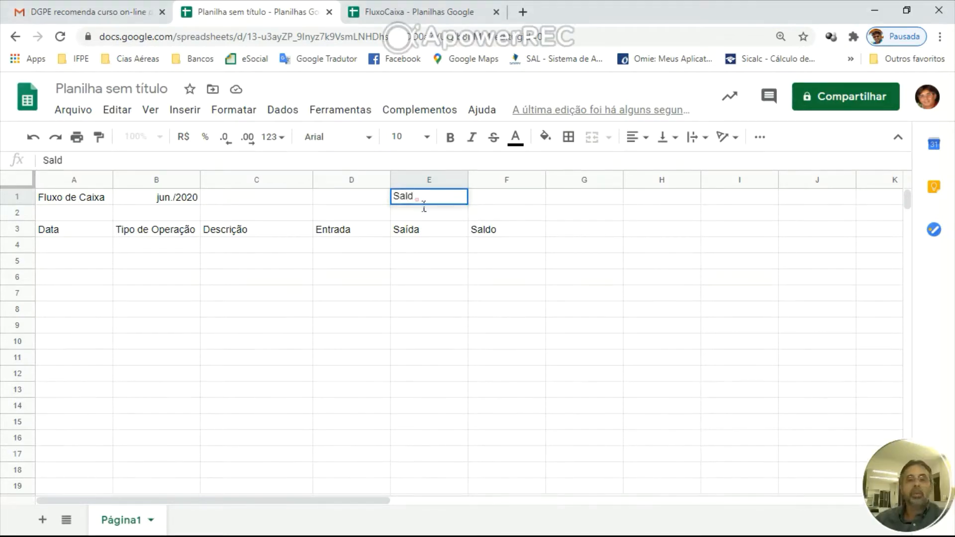
pyautogui.write('o ')
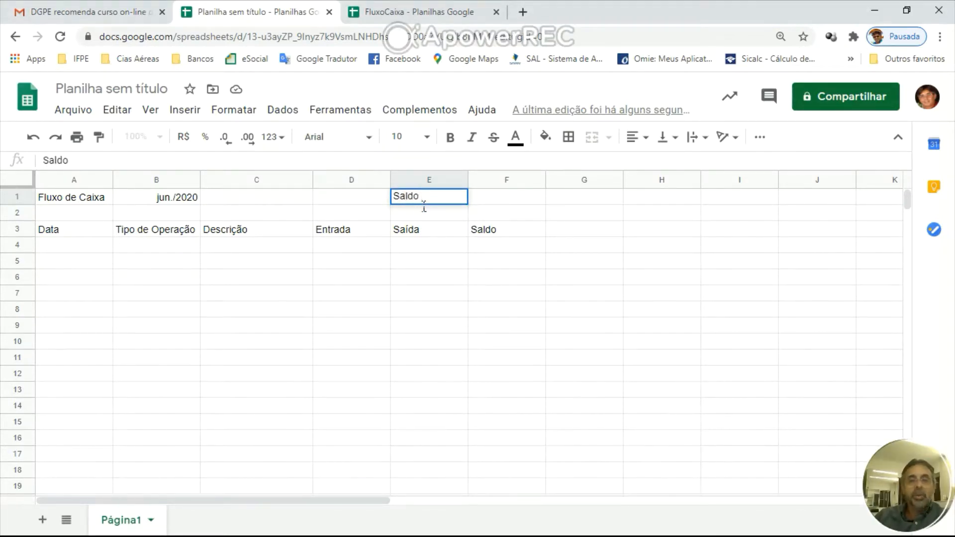
pyautogui.write('Inicial')
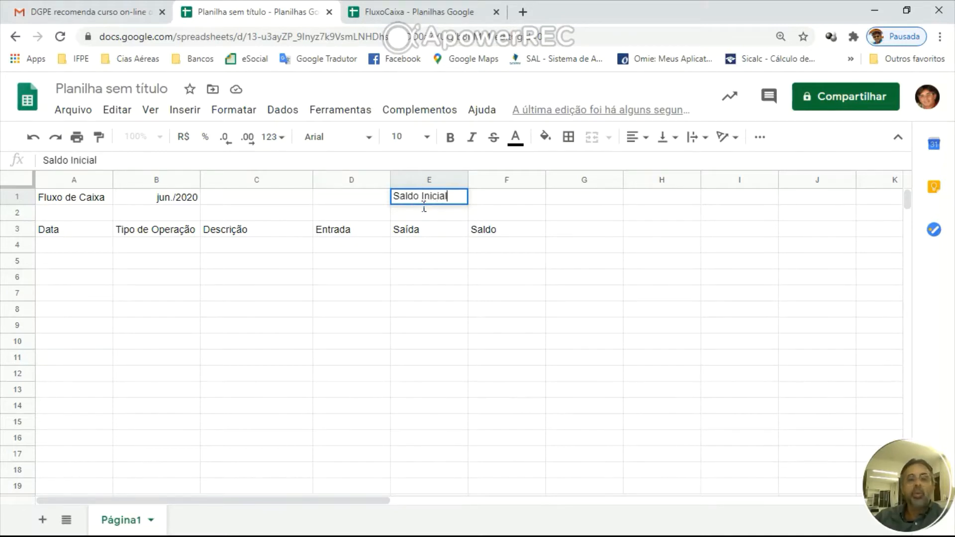
pyautogui.press('Tab')
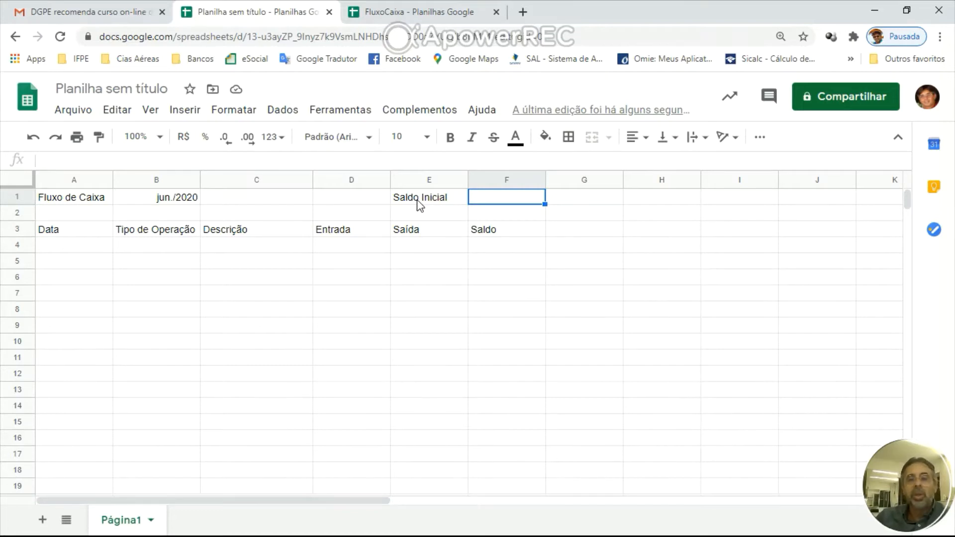
pyautogui.write('48')
pyautogui.click(419, 206)
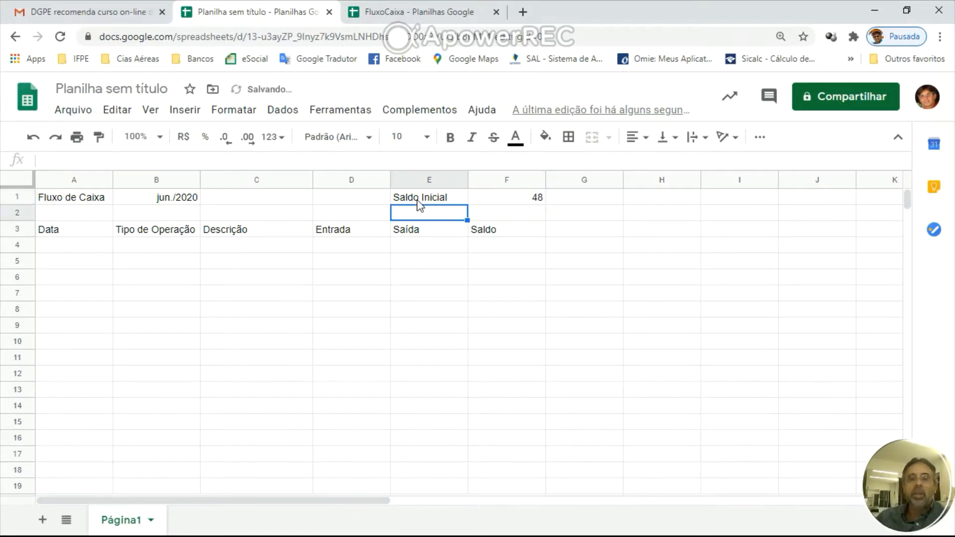
# Step: Format the opening balance in cell F1 with the Número format (1.000,12)
pyautogui.click(482, 202)
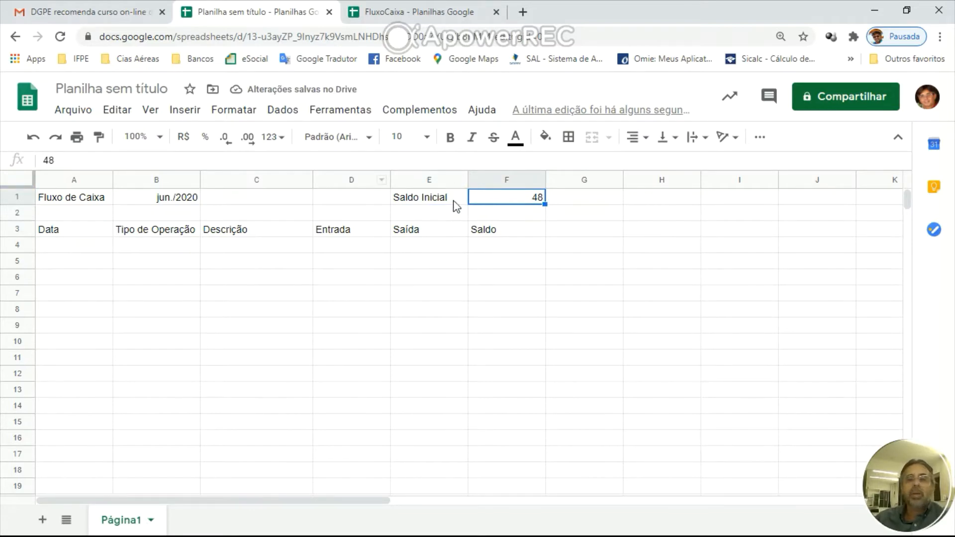
pyautogui.click(227, 115)
pyautogui.moveTo(282, 177)
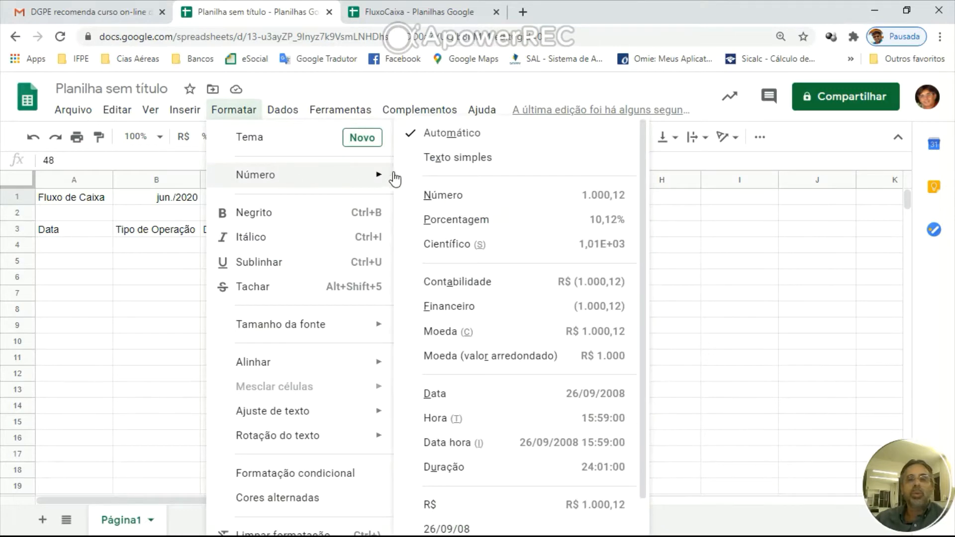
pyautogui.click(477, 202)
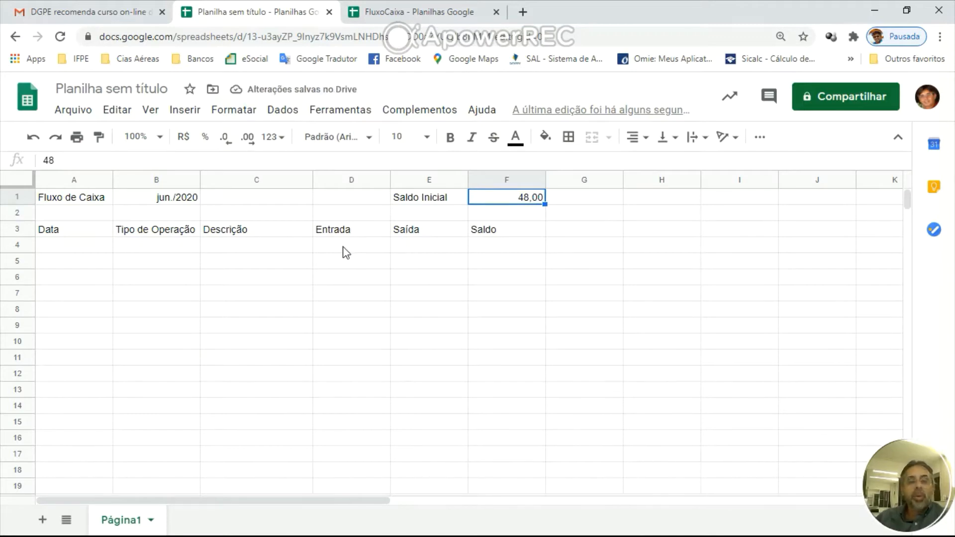
# Step: Apply the Número format (1.000,12) to the Entrada, Saída and Saldo cells D4:F18
pyautogui.moveTo(342, 246); pyautogui.dragTo(519, 464)
pyautogui.click(233, 110)
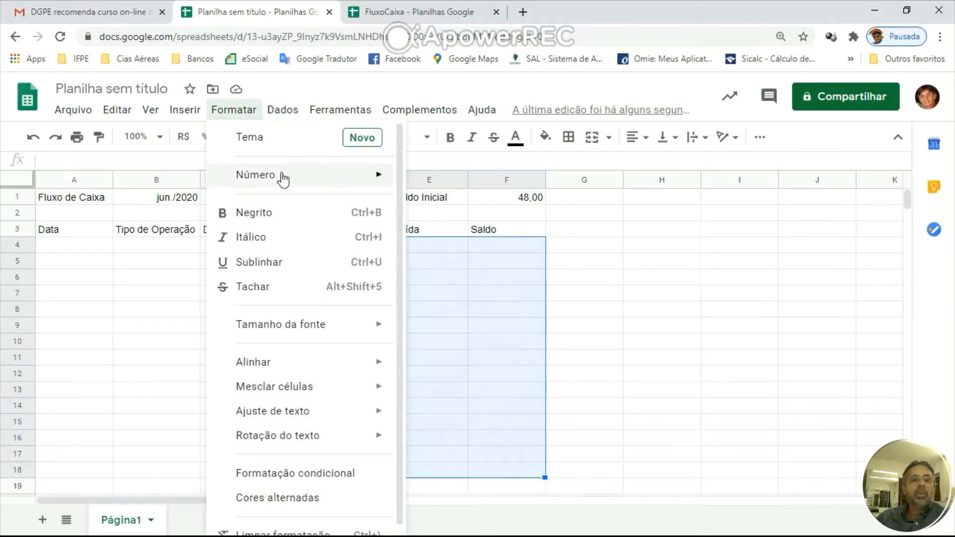
pyautogui.moveTo(295, 180)
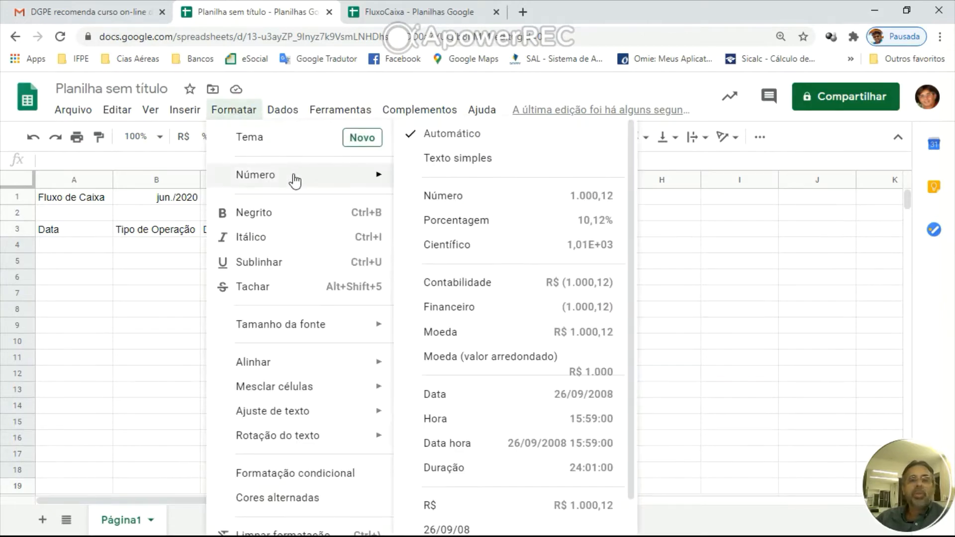
pyautogui.click(472, 199)
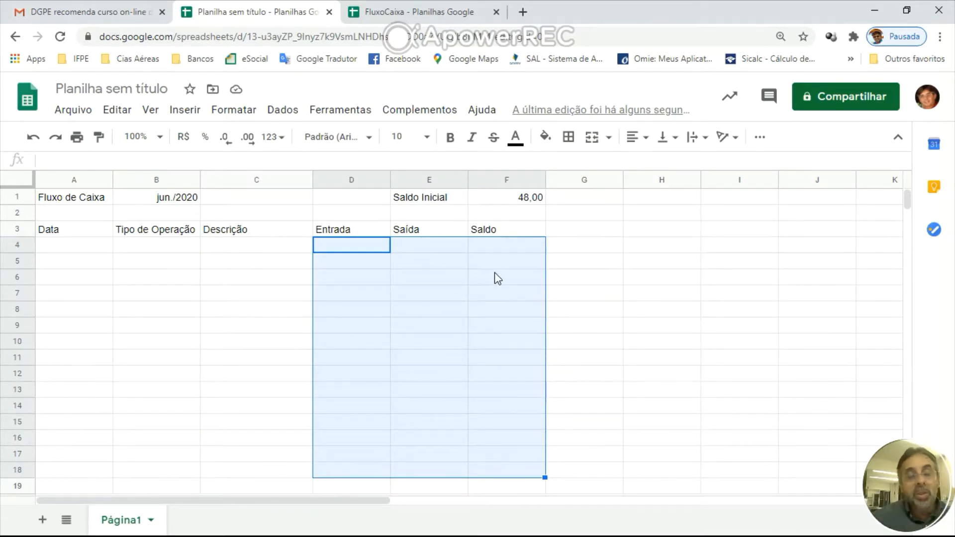
pyautogui.click(362, 283)
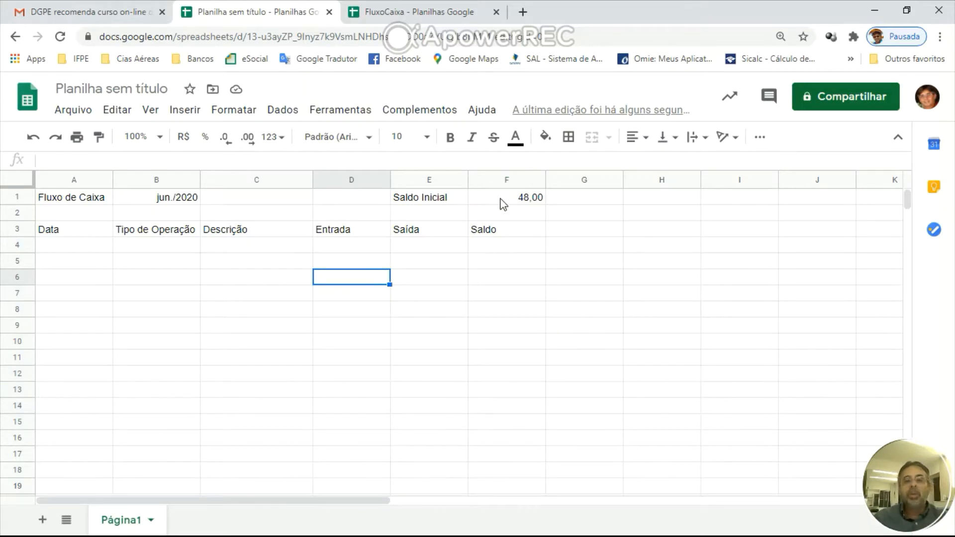
# Step: Fill the opening balance cell F1 with a light green background
pyautogui.click(500, 198)
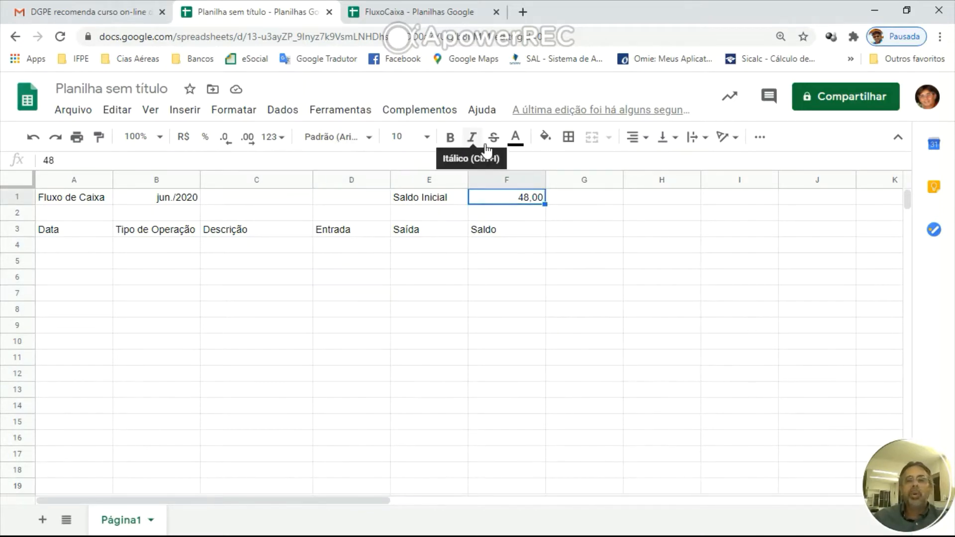
pyautogui.click(546, 137)
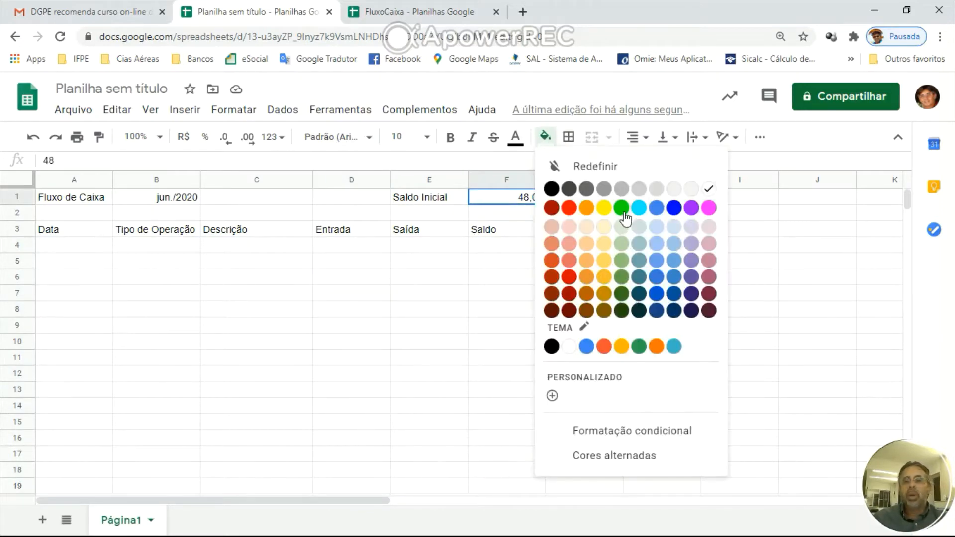
pyautogui.click(622, 242)
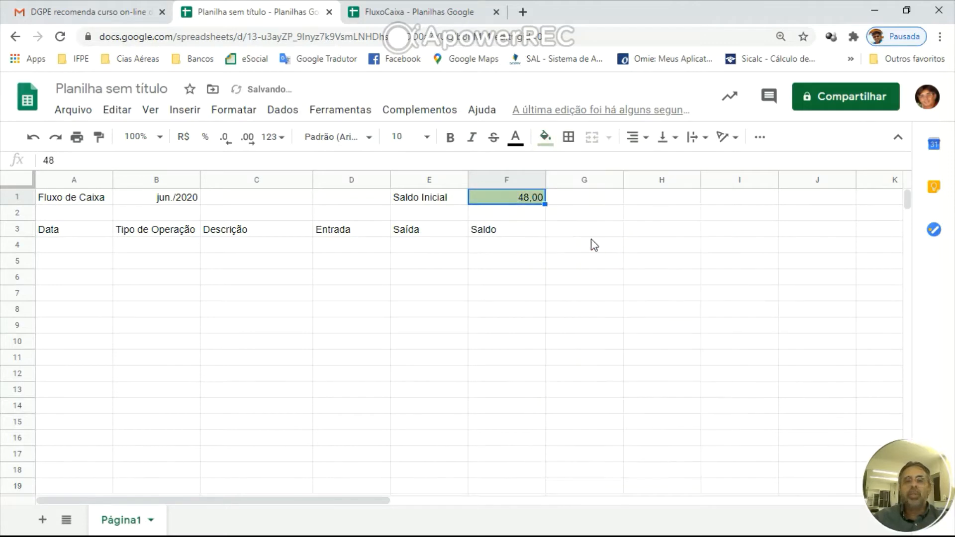
# Step: Make the Saldo Inicial label in E1 and the title and month in A1:B1 bold
pyautogui.click(415, 201)
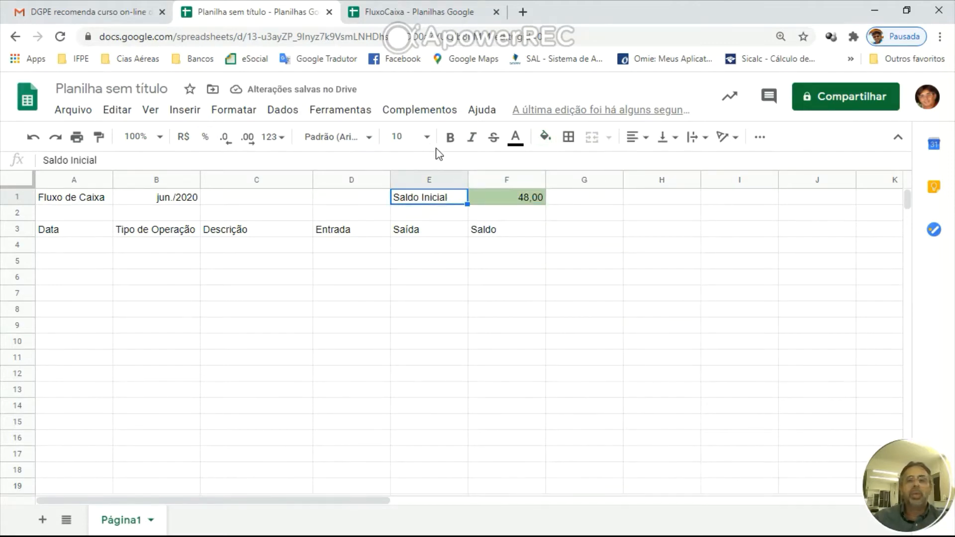
pyautogui.click(450, 137)
pyautogui.click(179, 202)
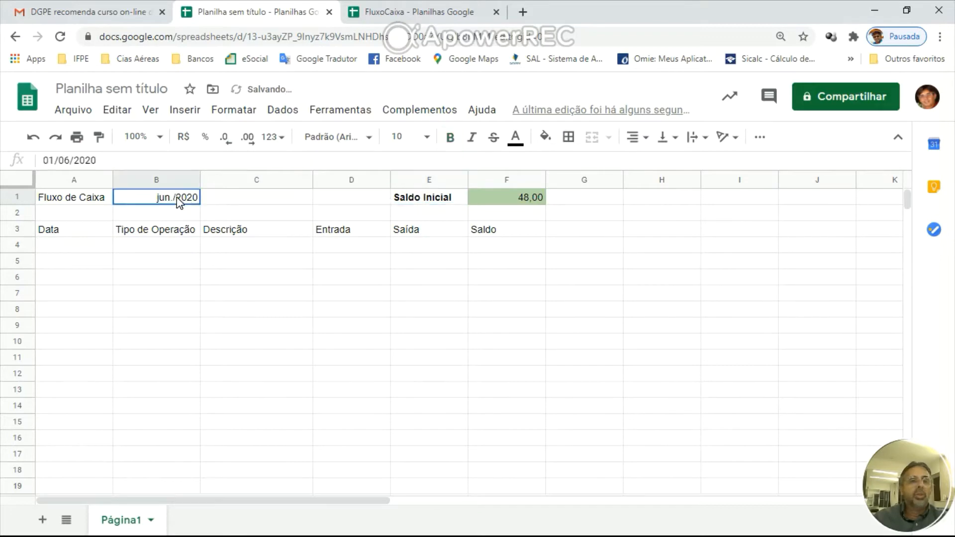
pyautogui.moveTo(179, 201); pyautogui.dragTo(111, 197)
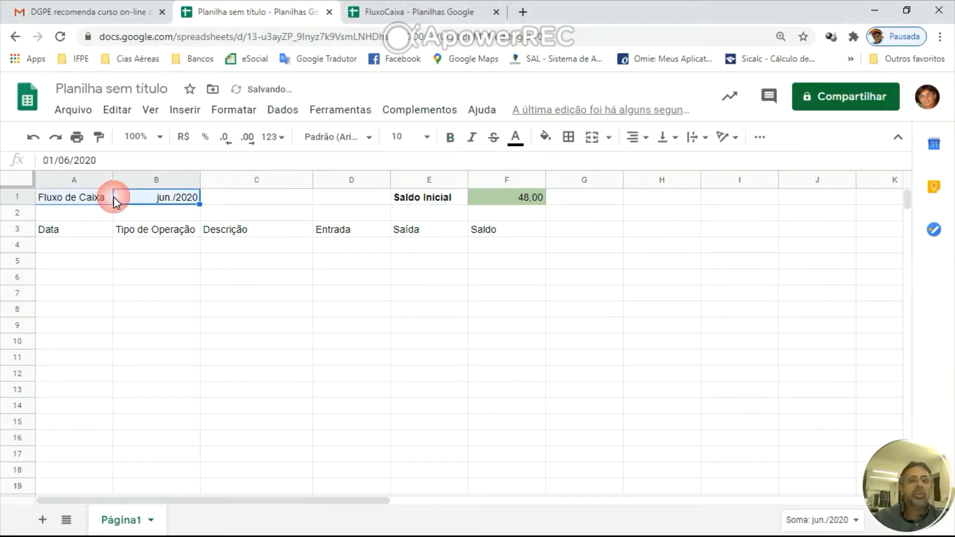
pyautogui.click(455, 144)
pyautogui.click(192, 299)
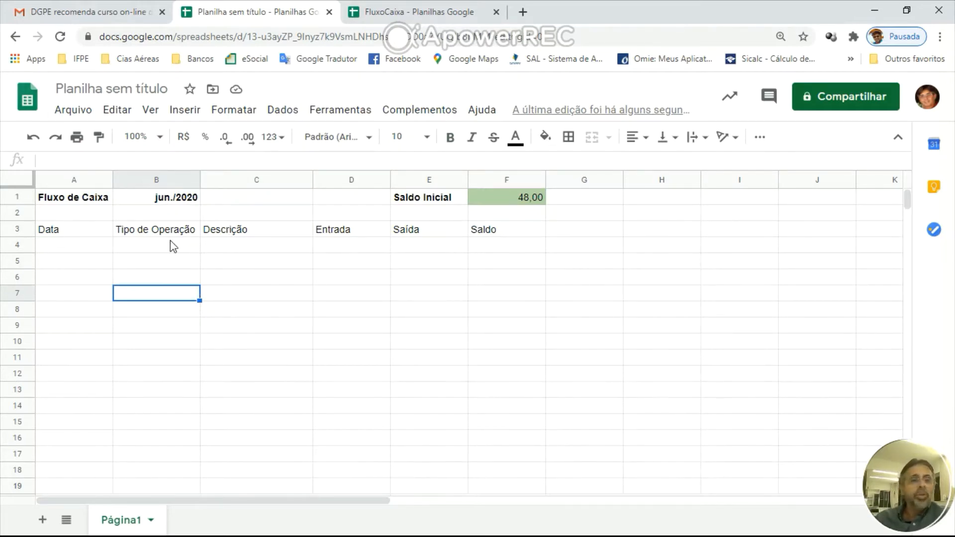
# Step: Enter the date 1/6 in cell A4 under Data
pyautogui.click(82, 247)
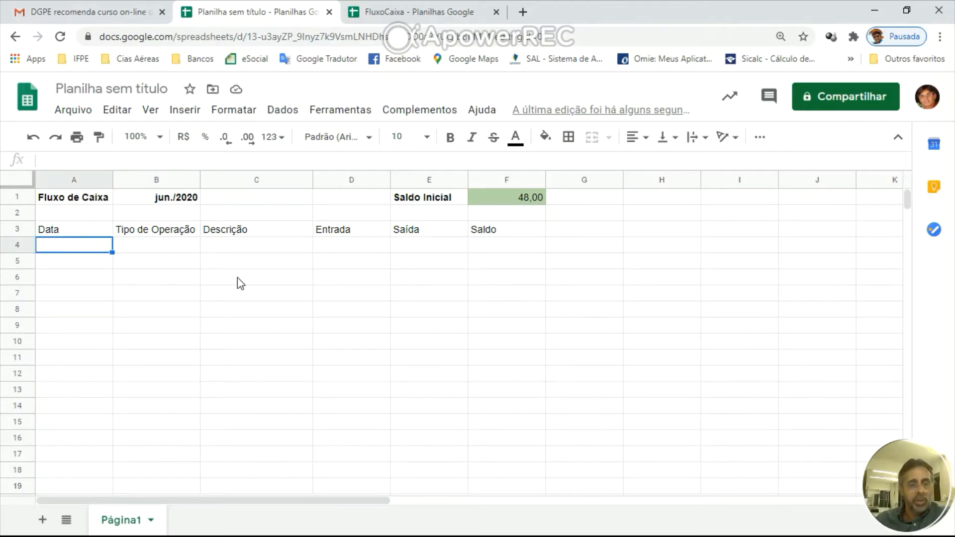
pyautogui.write('1/6')
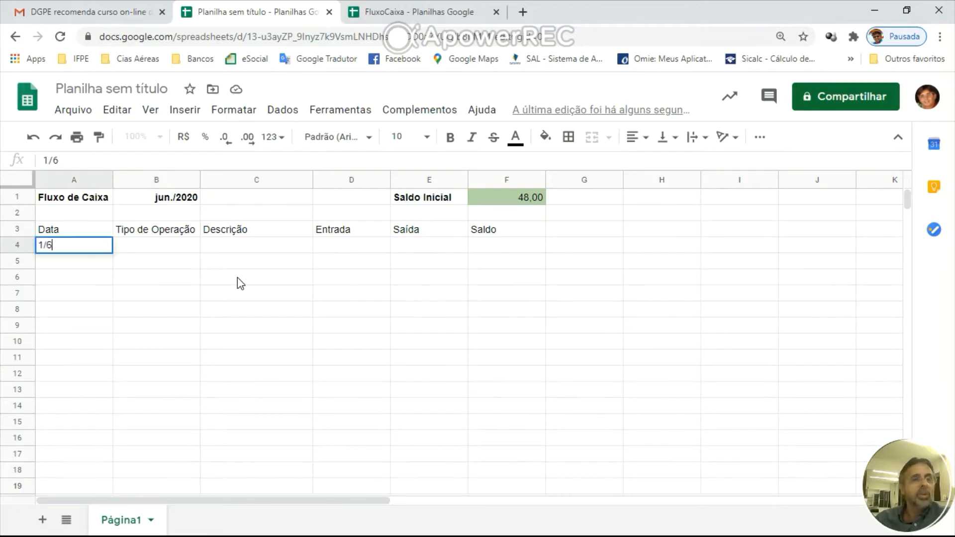
pyautogui.press('Return')
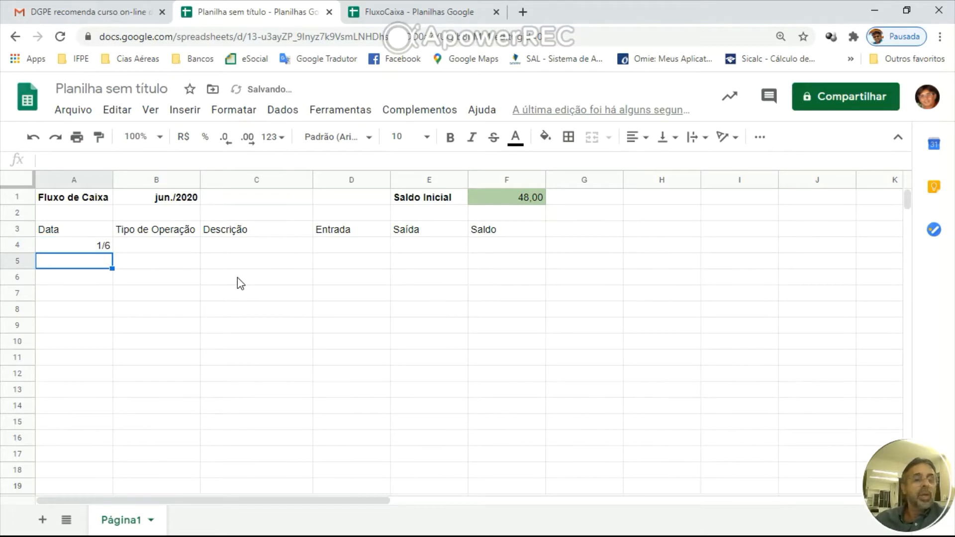
# Step: Format cells A4:A15 in the Data column with the full Data format (26/09/2008)
pyautogui.click(71, 244)
pyautogui.moveTo(71, 243); pyautogui.dragTo(91, 421)
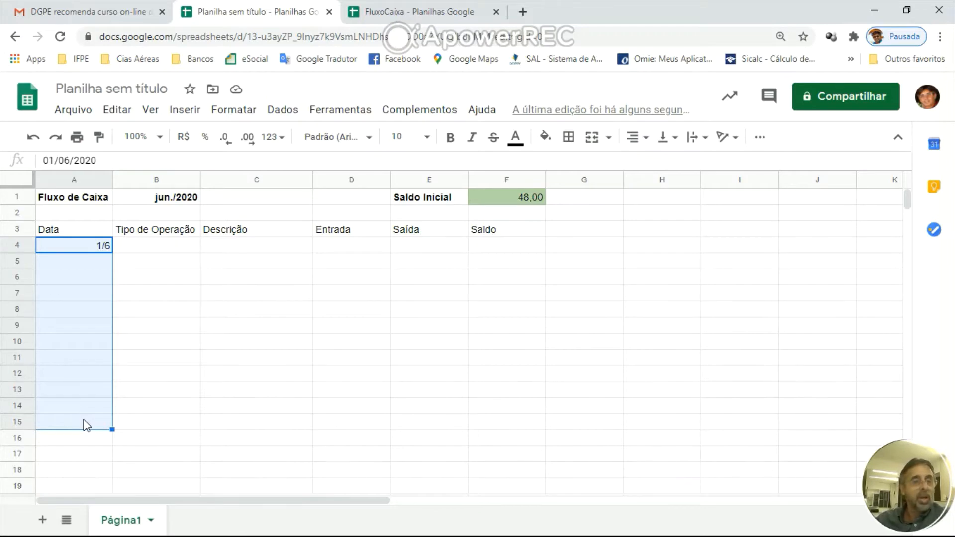
pyautogui.click(252, 114)
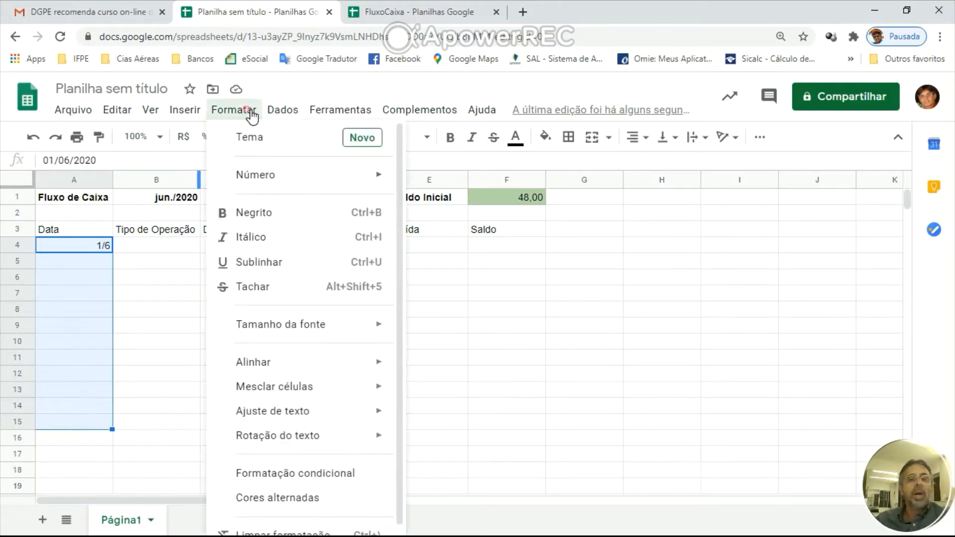
pyautogui.moveTo(282, 182)
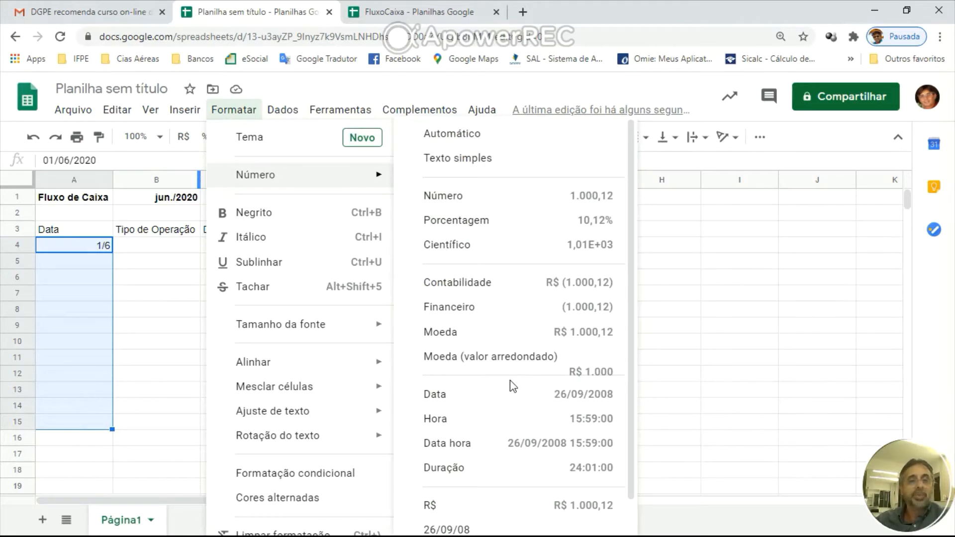
pyautogui.scroll(-1, 507, 371)
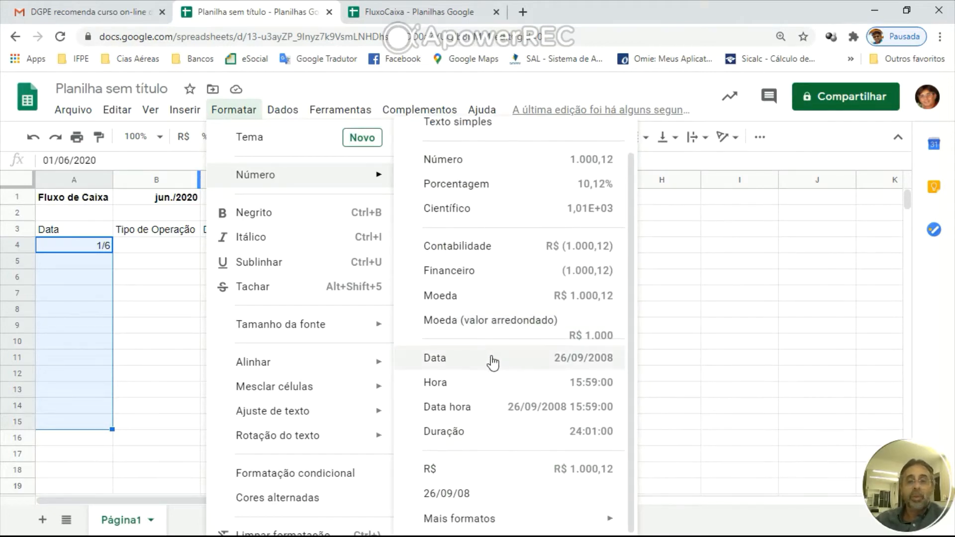
pyautogui.click(544, 365)
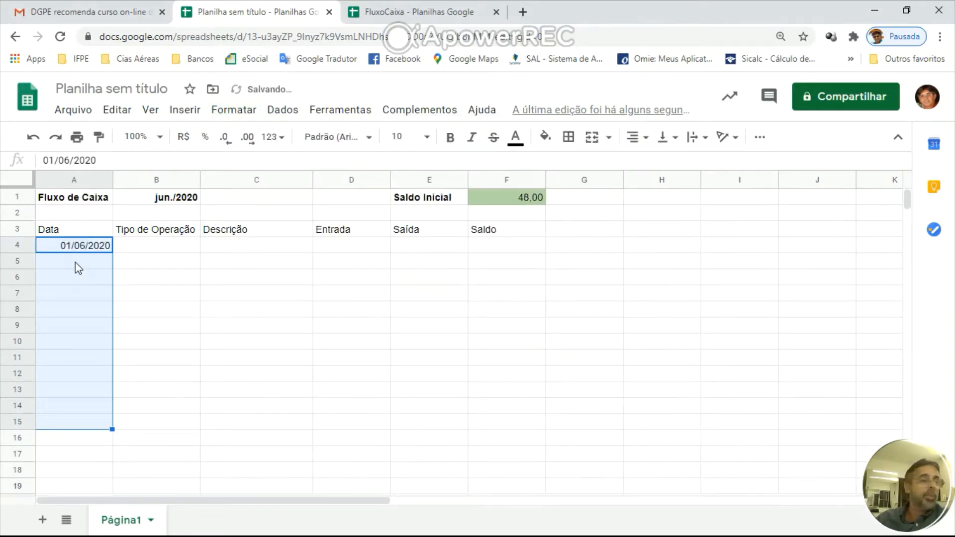
# Step: Enter Venda C.Crédito as the operation type in cell B4
pyautogui.click(161, 250)
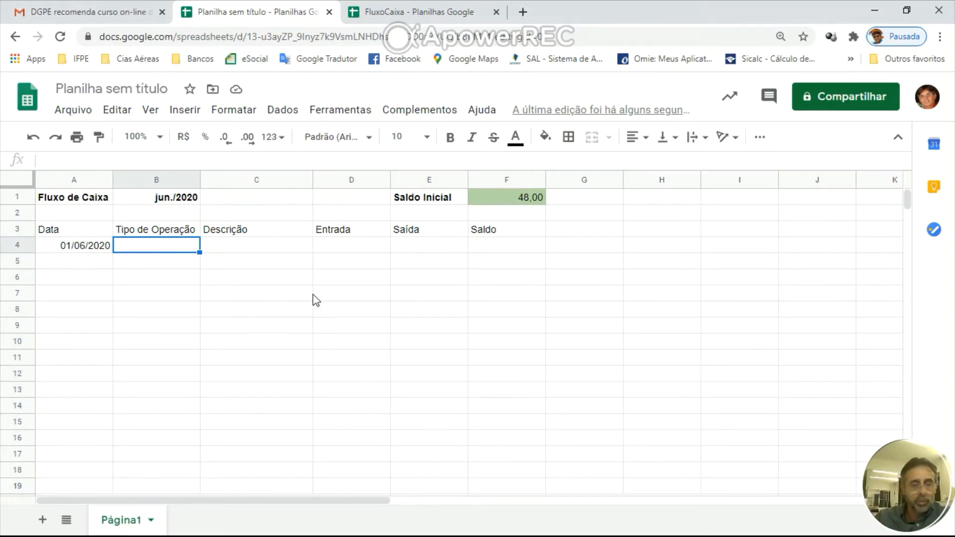
pyautogui.write('Venda C')
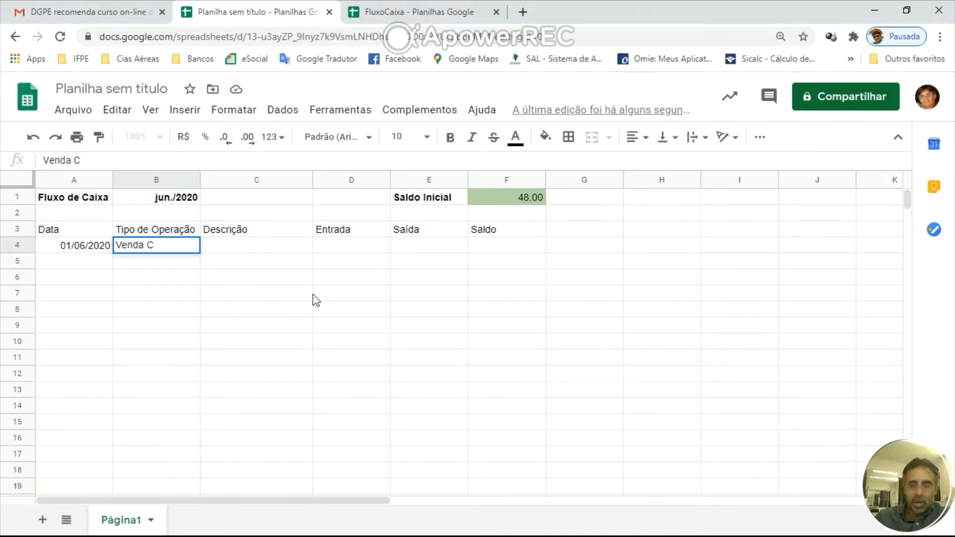
pyautogui.write('.Crédit')
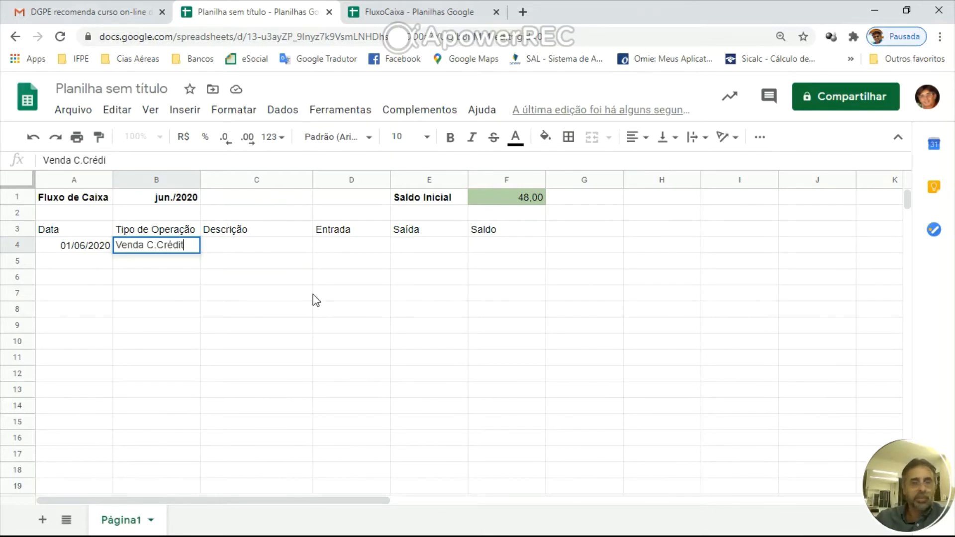
pyautogui.write('o')
pyautogui.press('Tab')
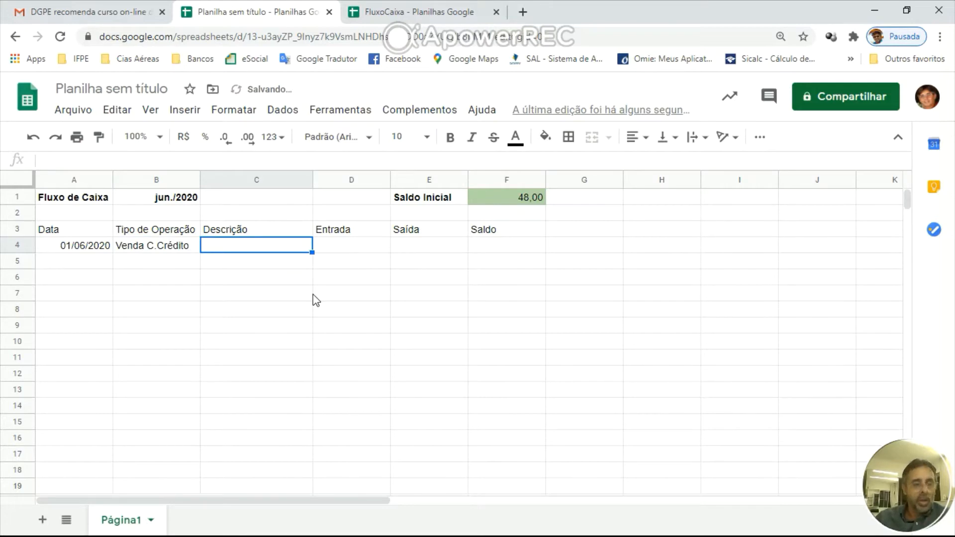
# Step: Enter the description Sandália Blue Surf in C4 and the Entrada amount 29,90 in D4
pyautogui.write('Sanda')
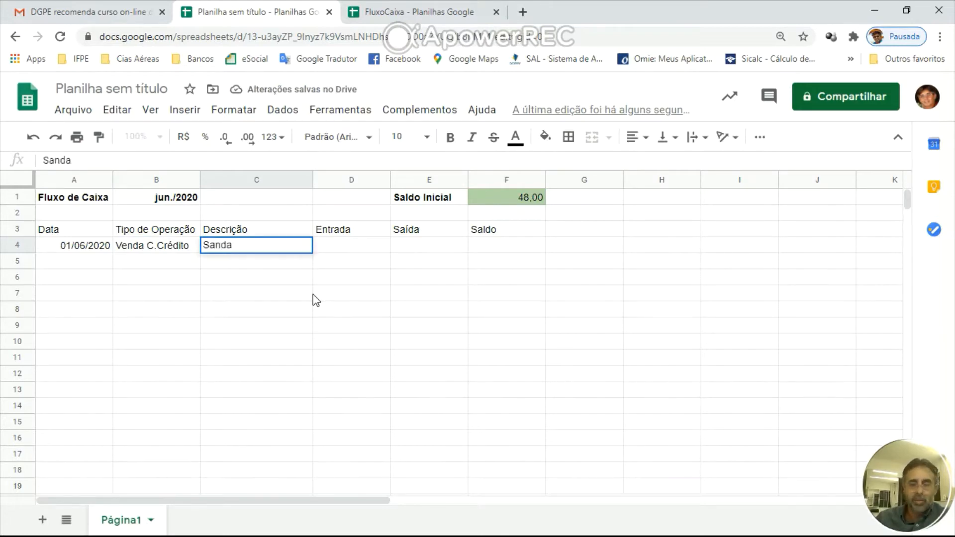
pyautogui.press('BackSpace')
pyautogui.write('áli')
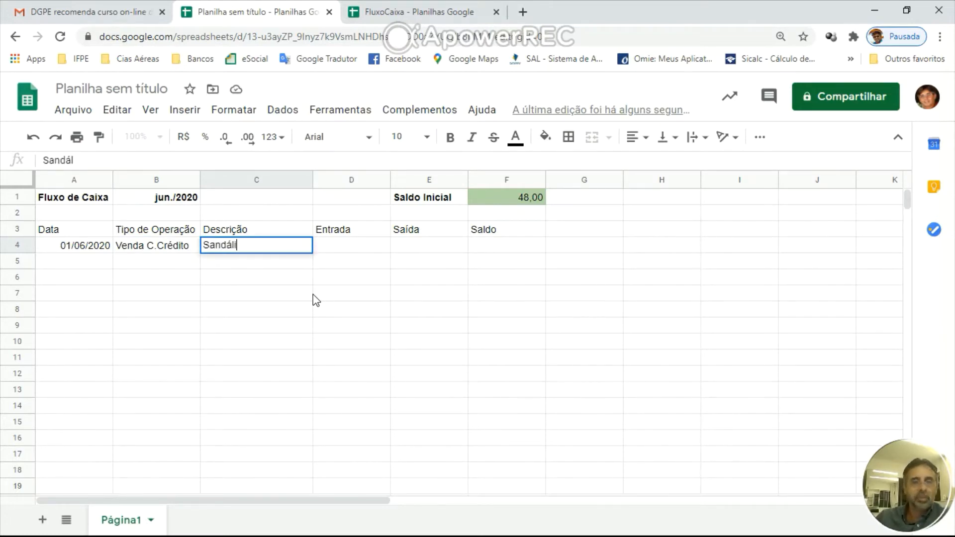
pyautogui.write('a Blue ')
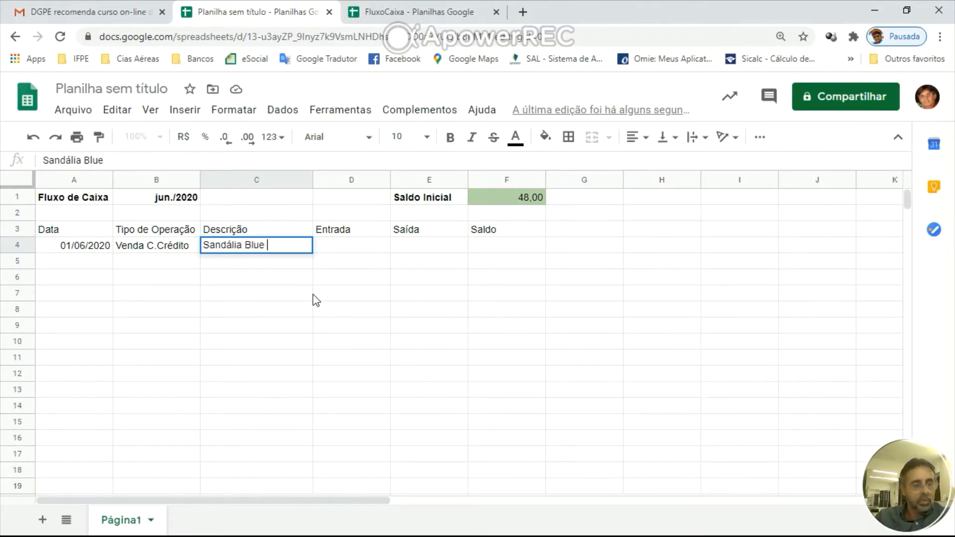
pyautogui.write('Surf')
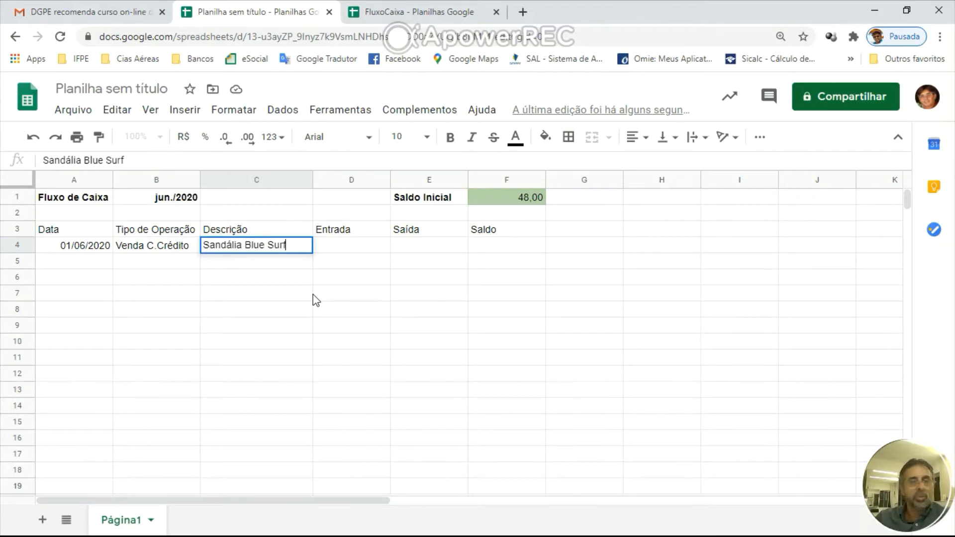
pyautogui.press('Tab')
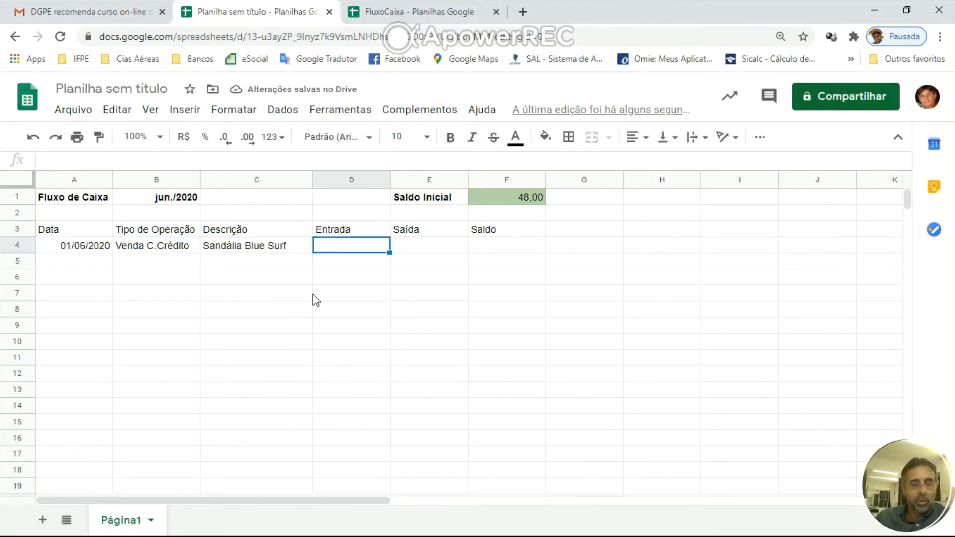
pyautogui.write('29,90')
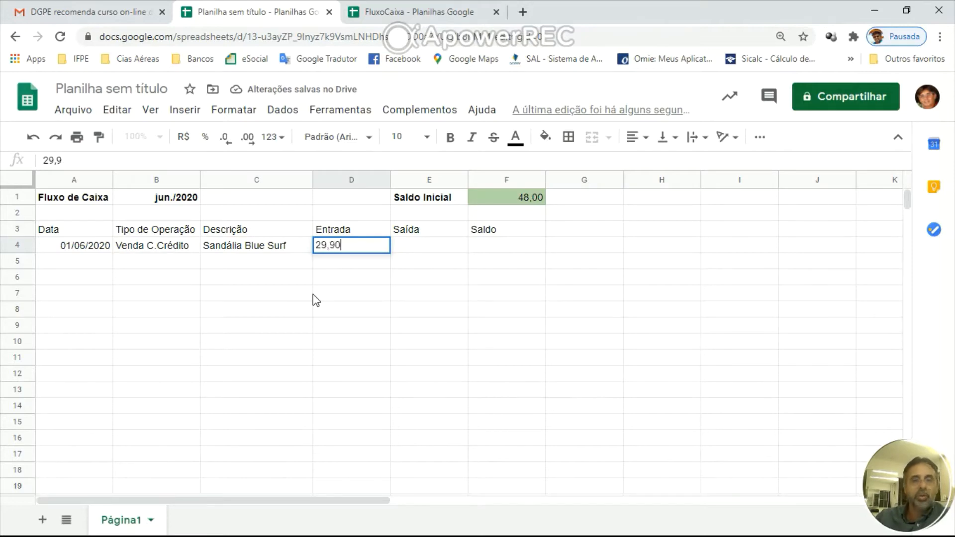
pyautogui.press('Tab')
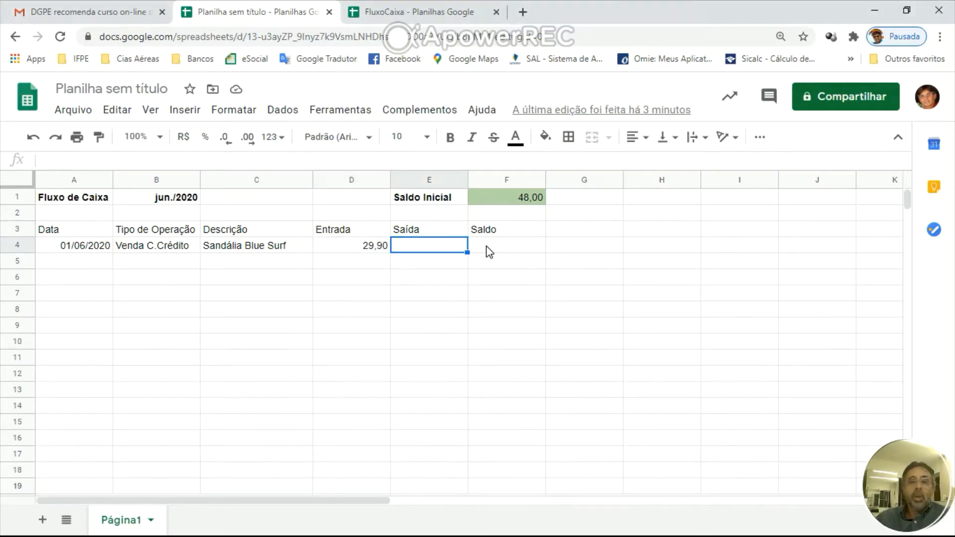
# Step: Enter the balance formula =F1+D4-E4 in cell F4 under Saldo and review its cell references
pyautogui.click(488, 249)
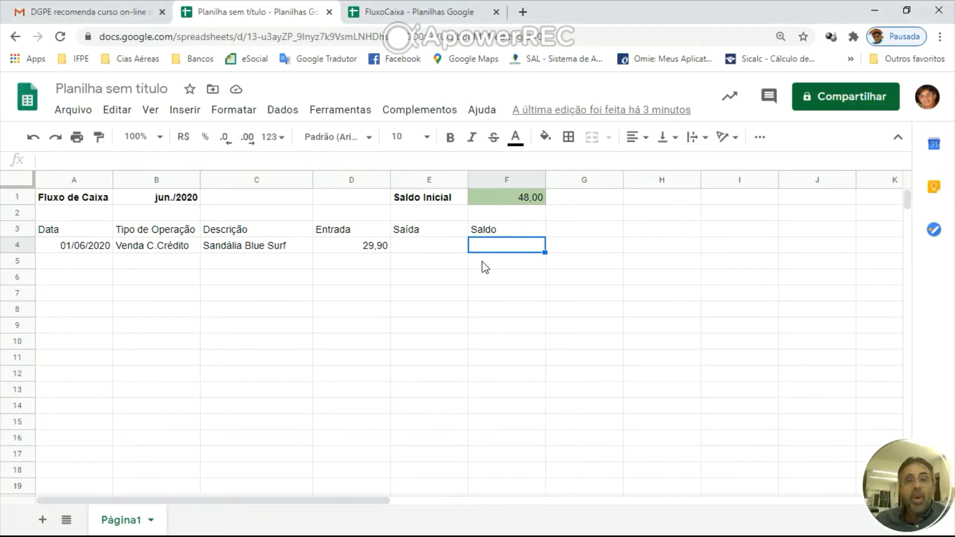
pyautogui.write('=')
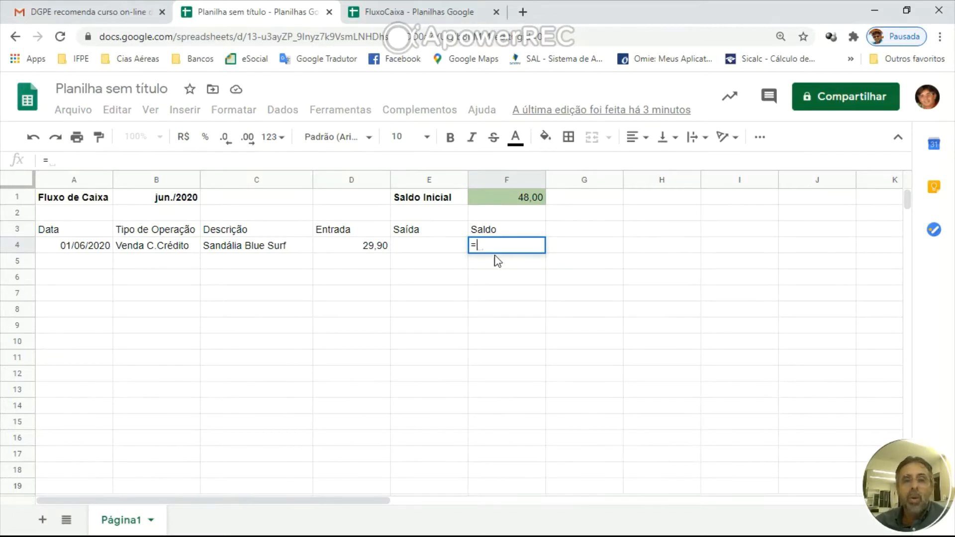
pyautogui.click(496, 202)
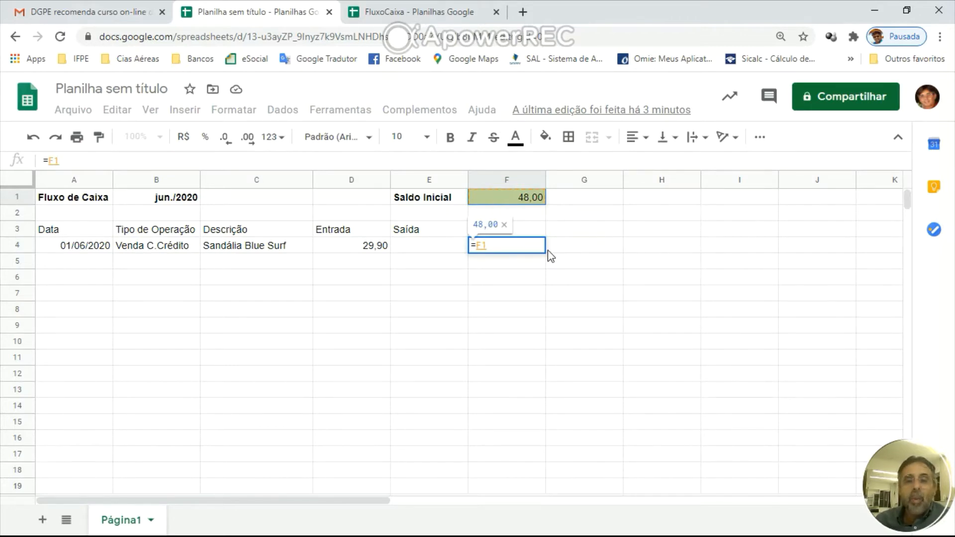
pyautogui.write('+')
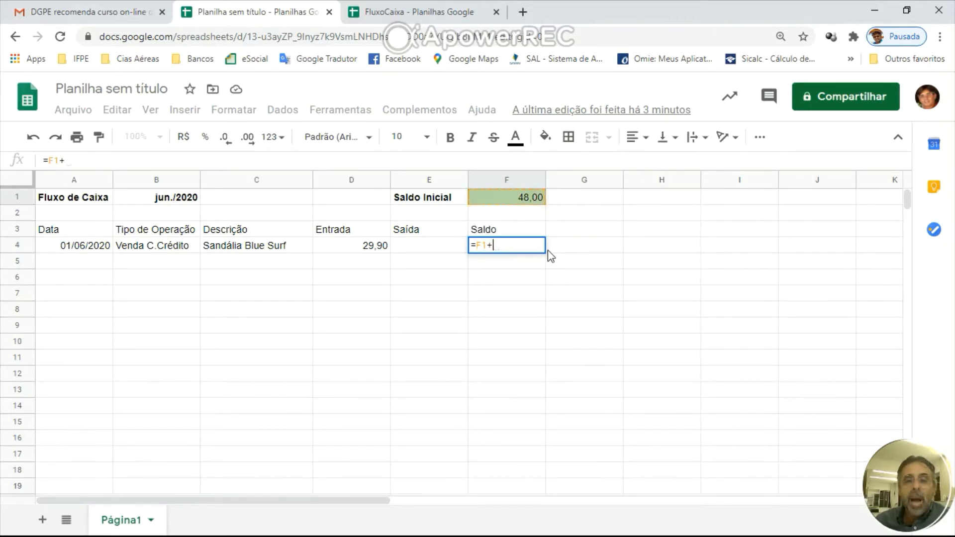
pyautogui.click(346, 250)
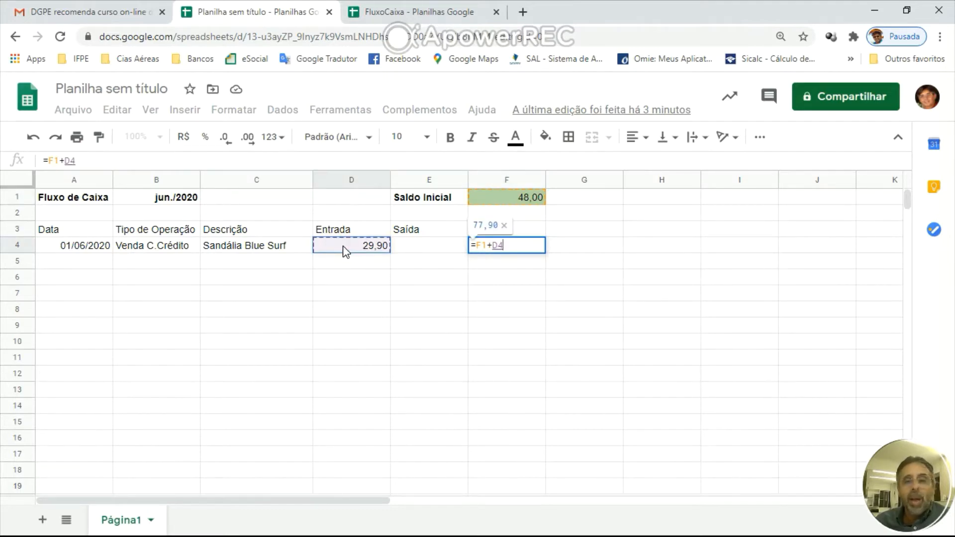
pyautogui.write('-')
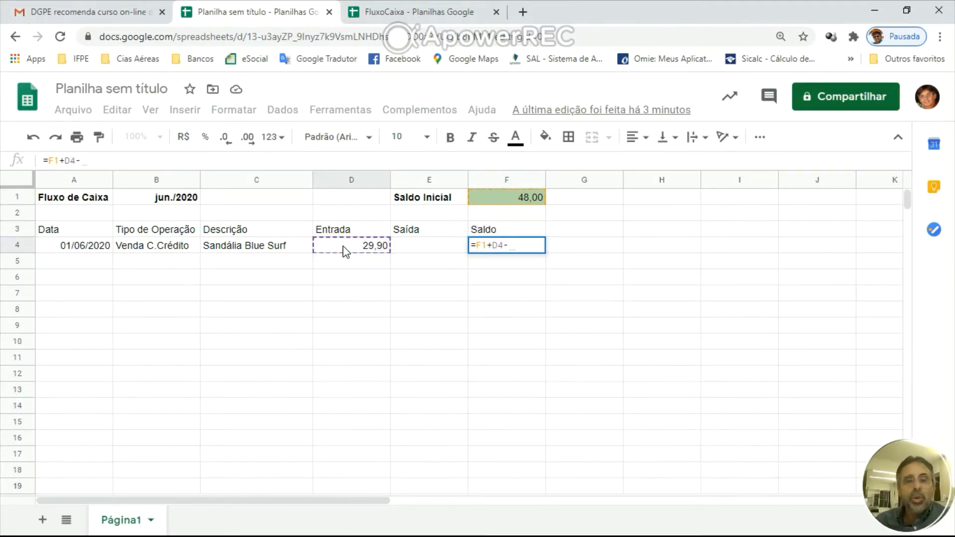
pyautogui.click(427, 247)
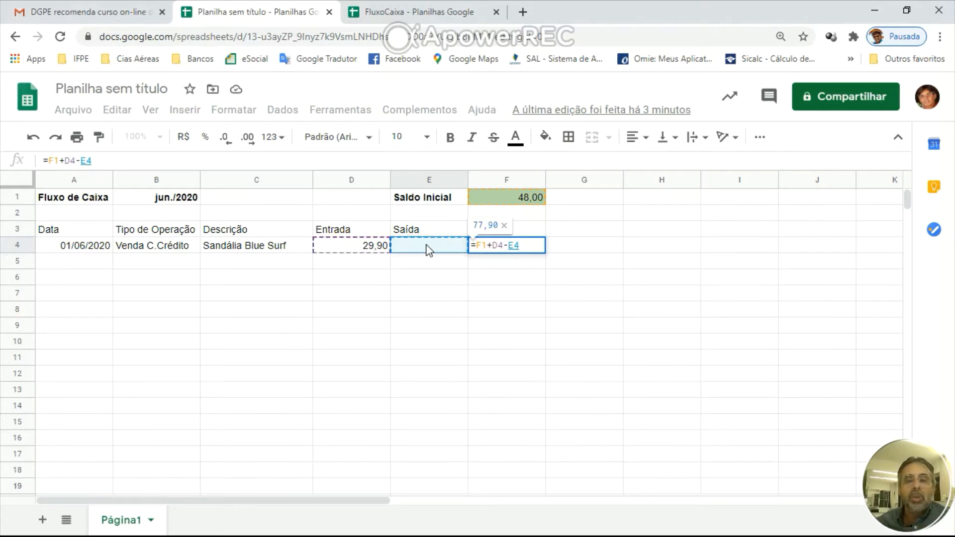
pyautogui.press('Return')
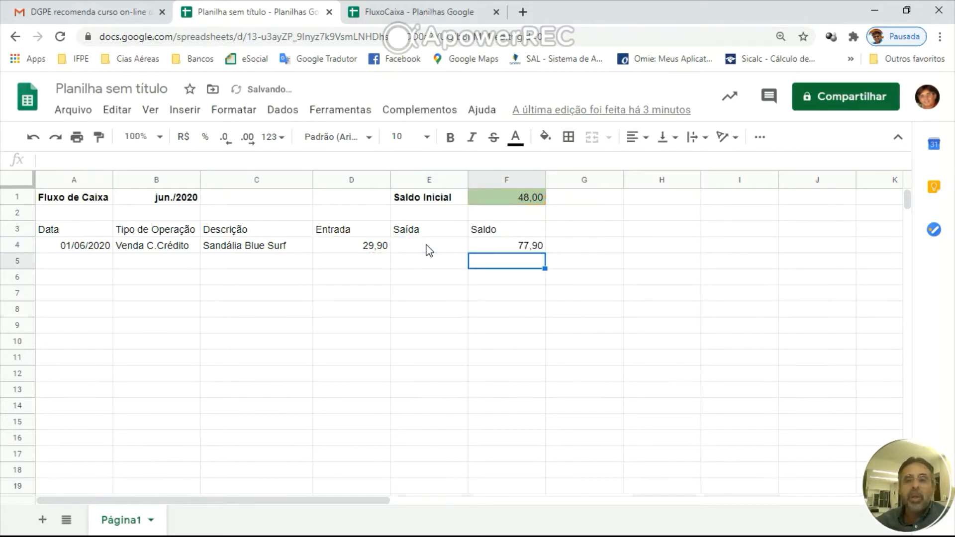
pyautogui.click(496, 246)
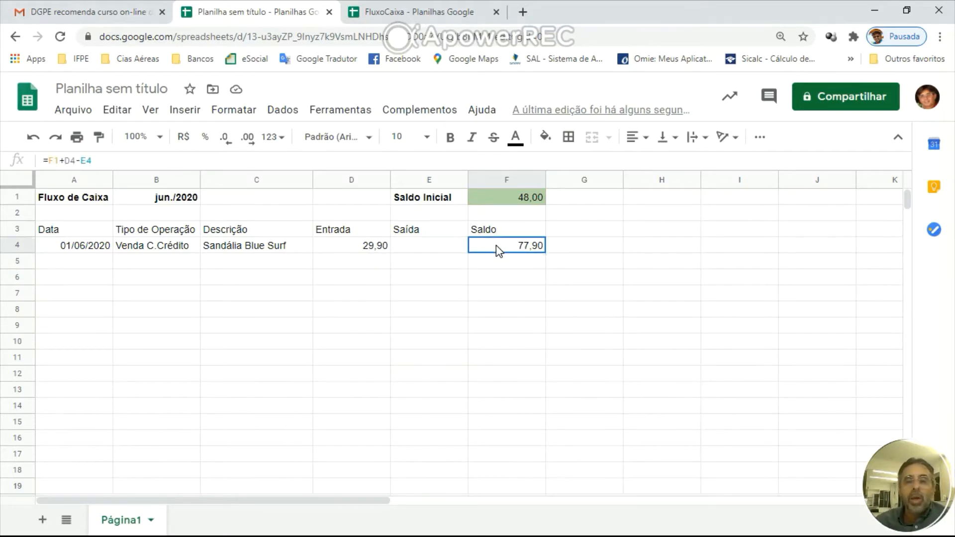
pyautogui.doubleClick(497, 245)
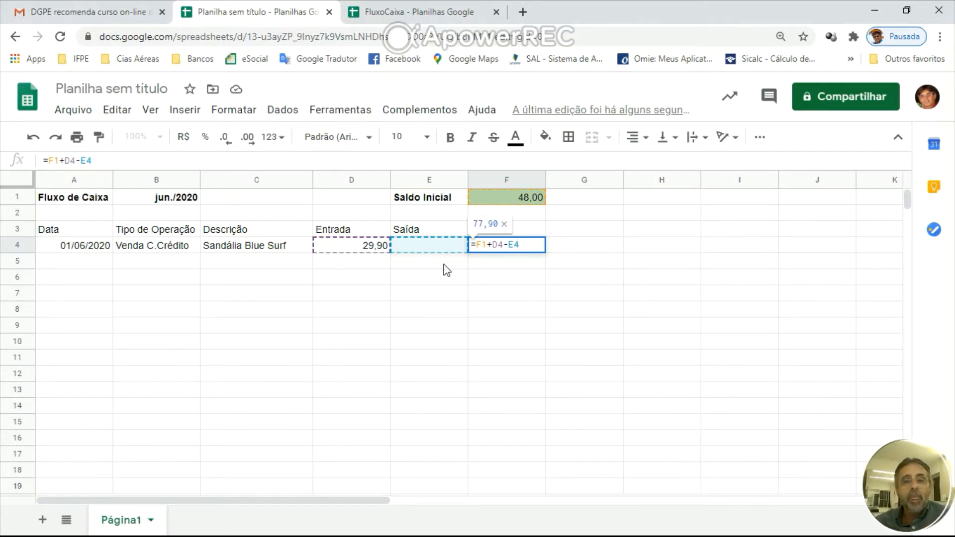
pyautogui.press('Return')
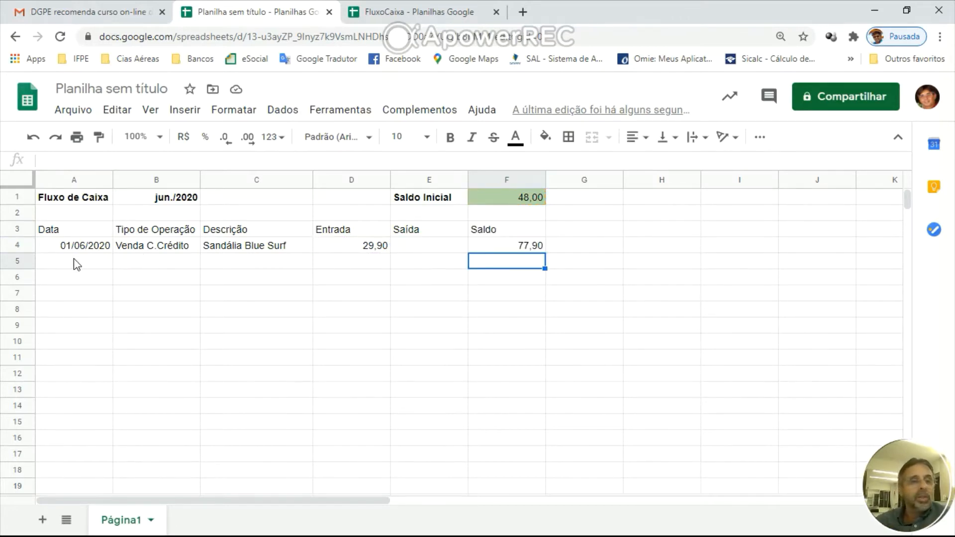
# Step: Enter the date 1/6 in cell A5 and the operation type Venda C.Débito in B5
pyautogui.click(99, 264)
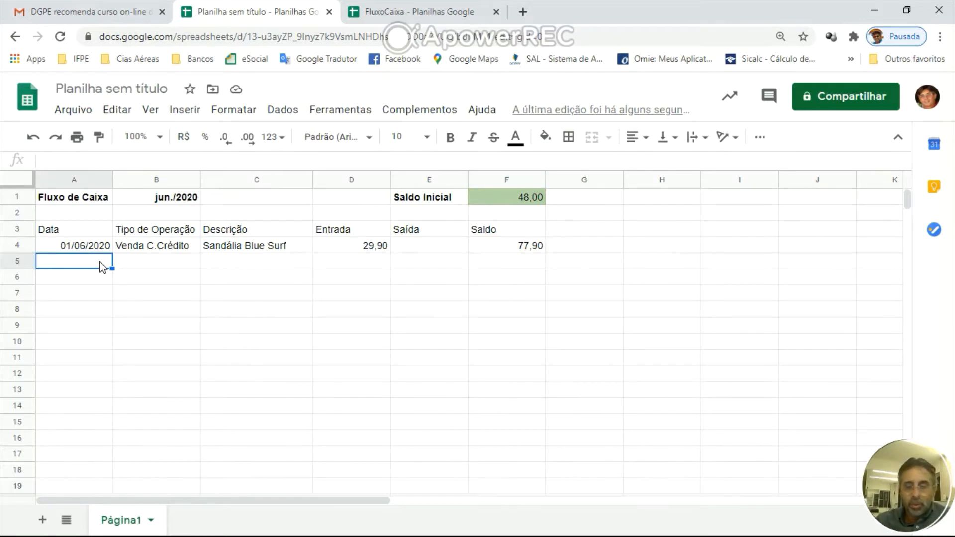
pyautogui.write('1/6')
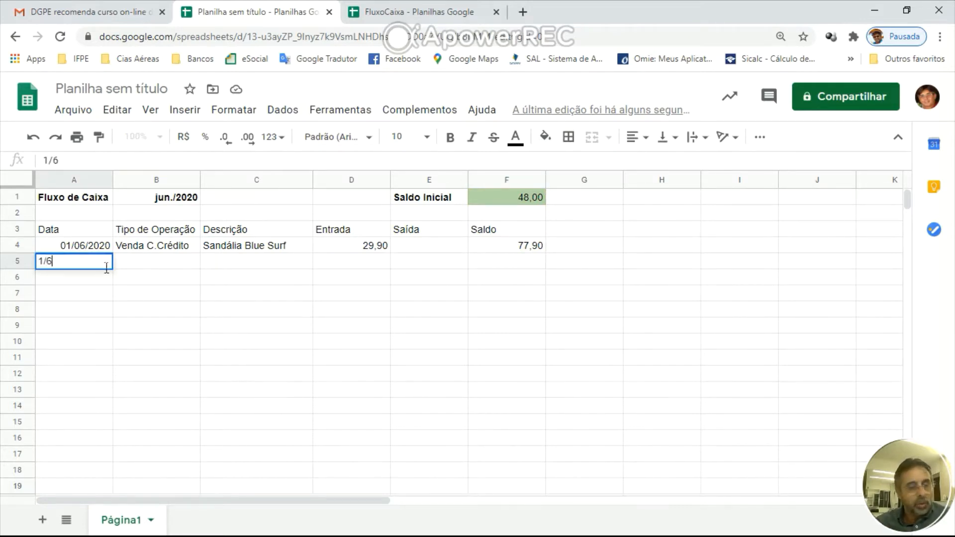
pyautogui.press('Tab')
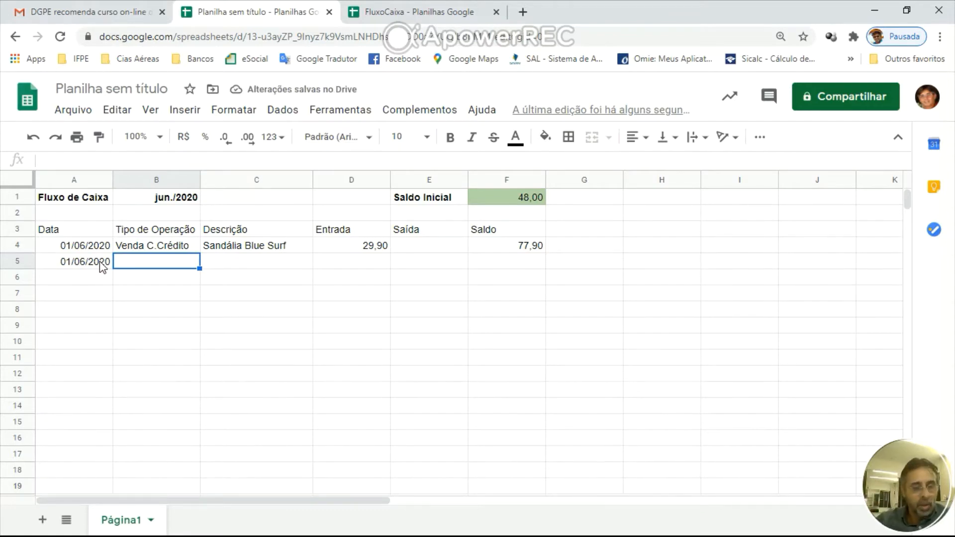
pyautogui.write('Venda ')
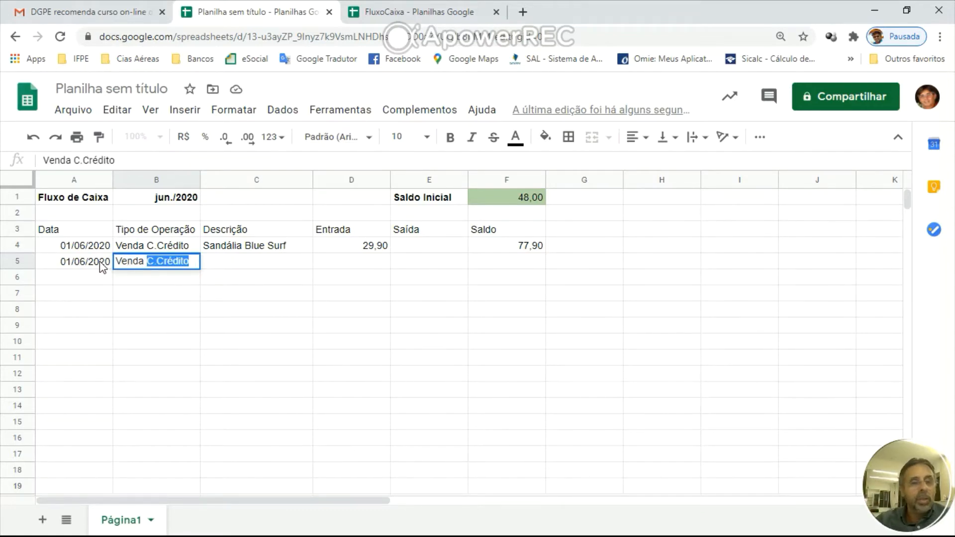
pyautogui.write('C.D')
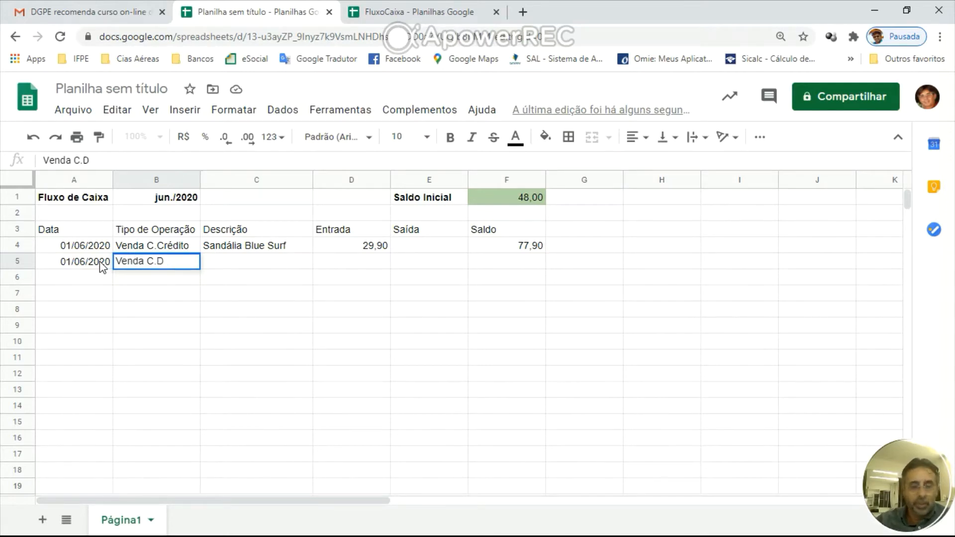
pyautogui.write('ébito')
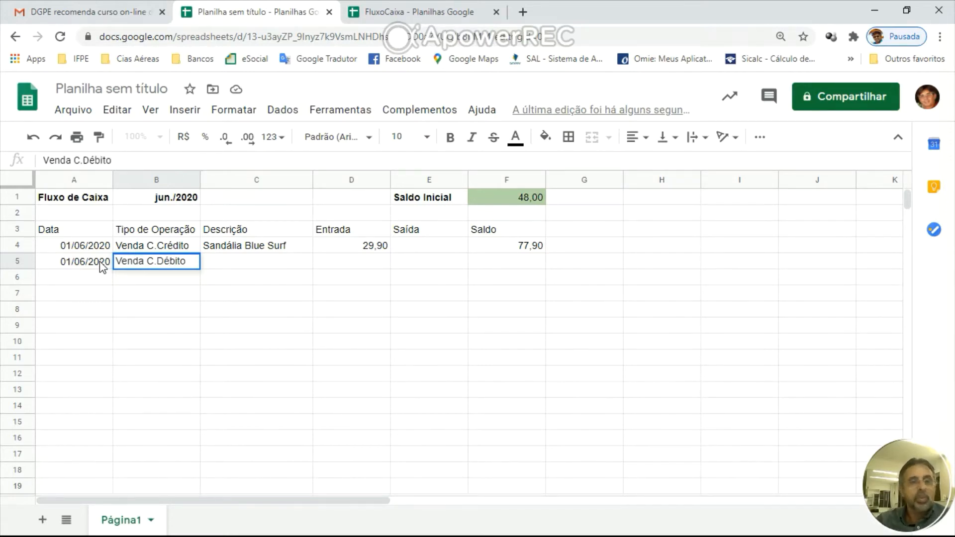
pyautogui.press('Tab')
# Step: Enter the description Sandália Blue Básico in C5 and the Entrada amount 16,90 in D5
pyautogui.write('Sanda')
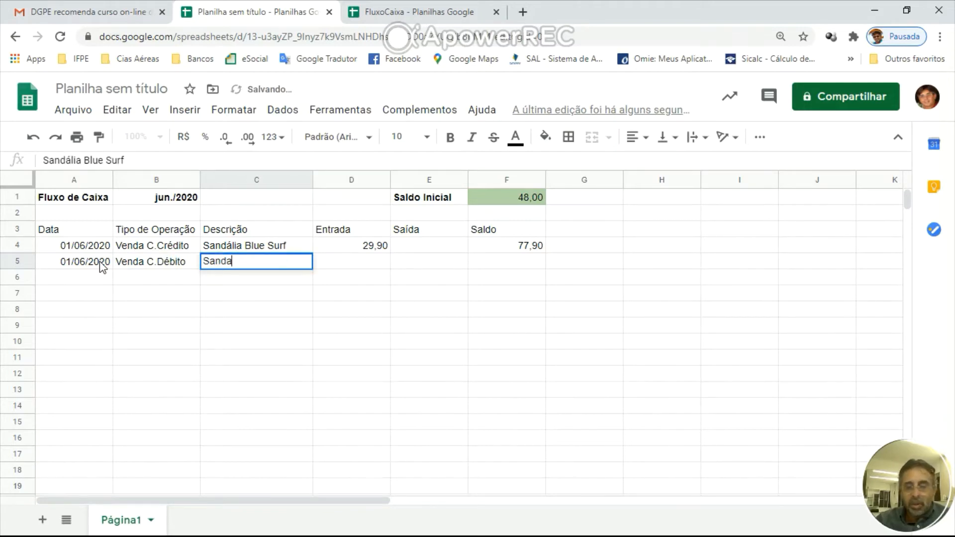
pyautogui.press('BackSpace')
pyautogui.write('ália')
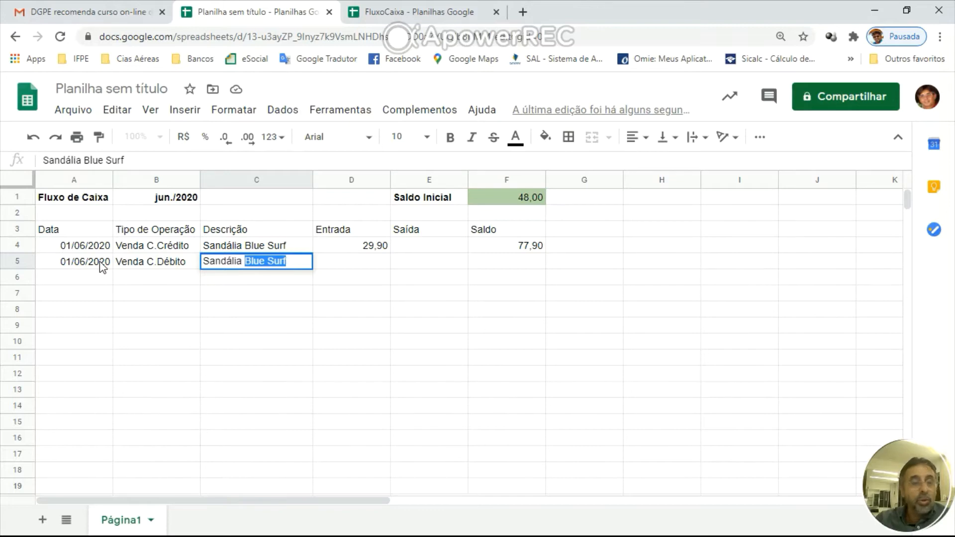
pyautogui.write(' B')
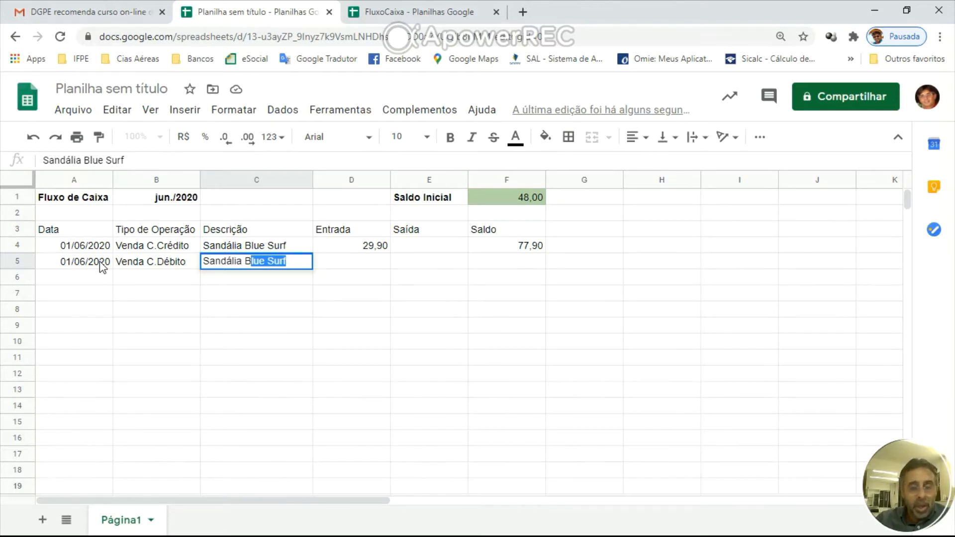
pyautogui.write('lue ')
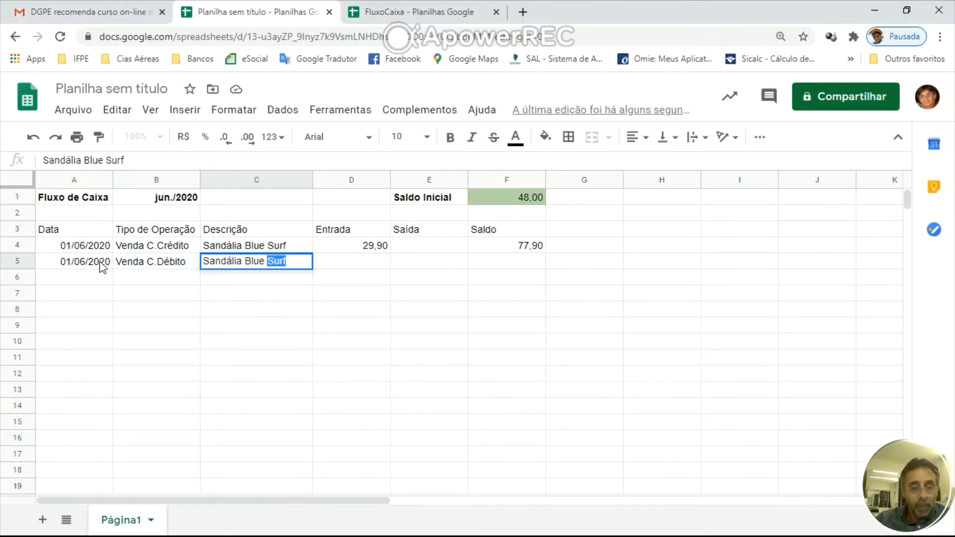
pyautogui.write('Básico')
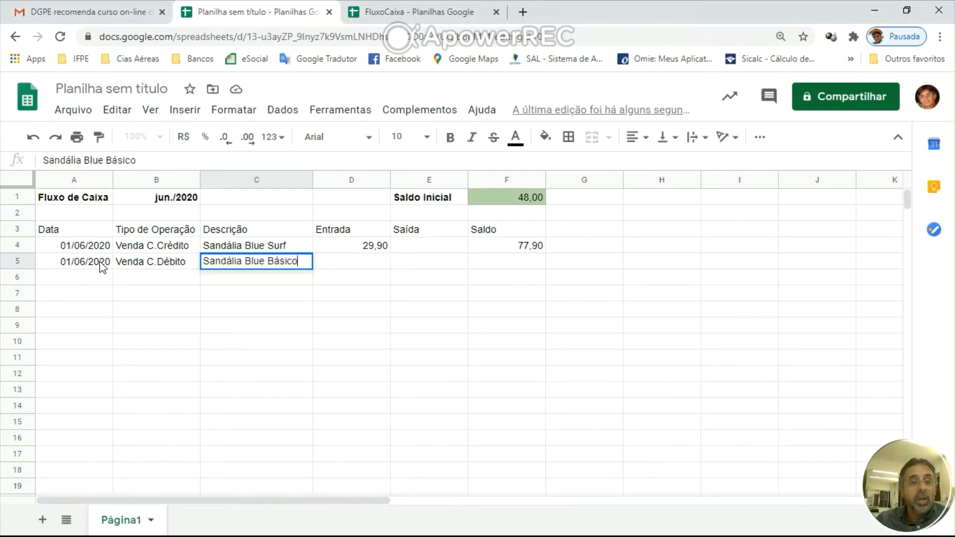
pyautogui.press('Tab')
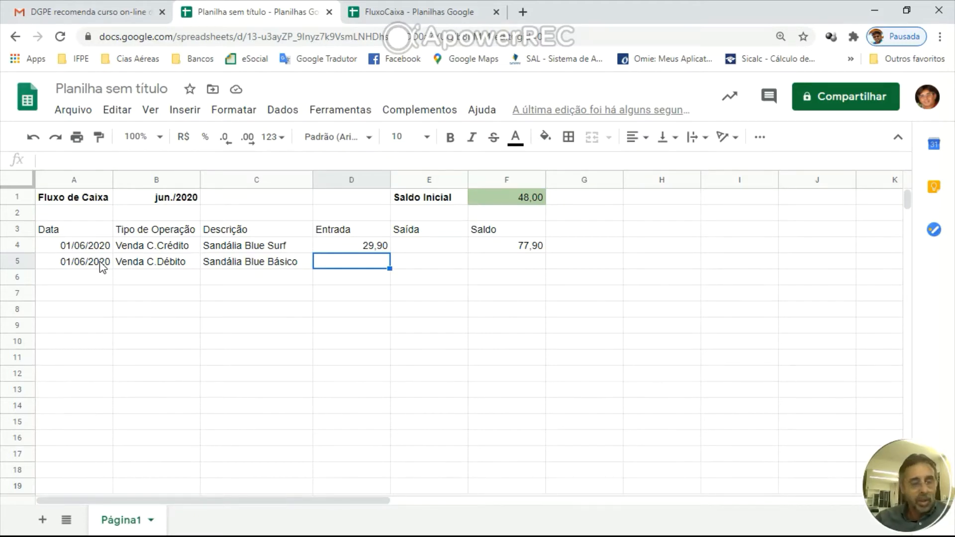
pyautogui.write('16,90')
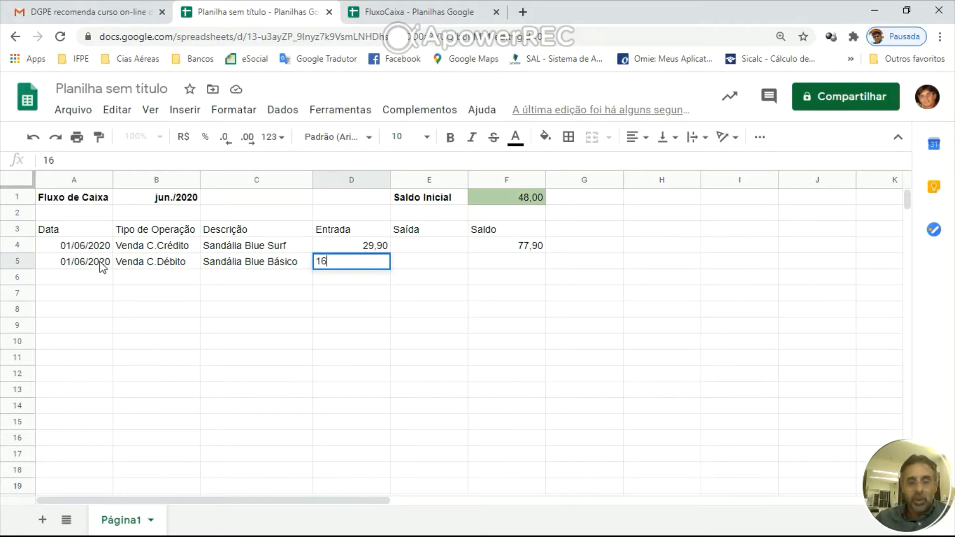
pyautogui.press('Tab')
# Step: Enter the running balance formula =F4+D5-E5 in cell F5 under Saldo
pyautogui.press('Tab')
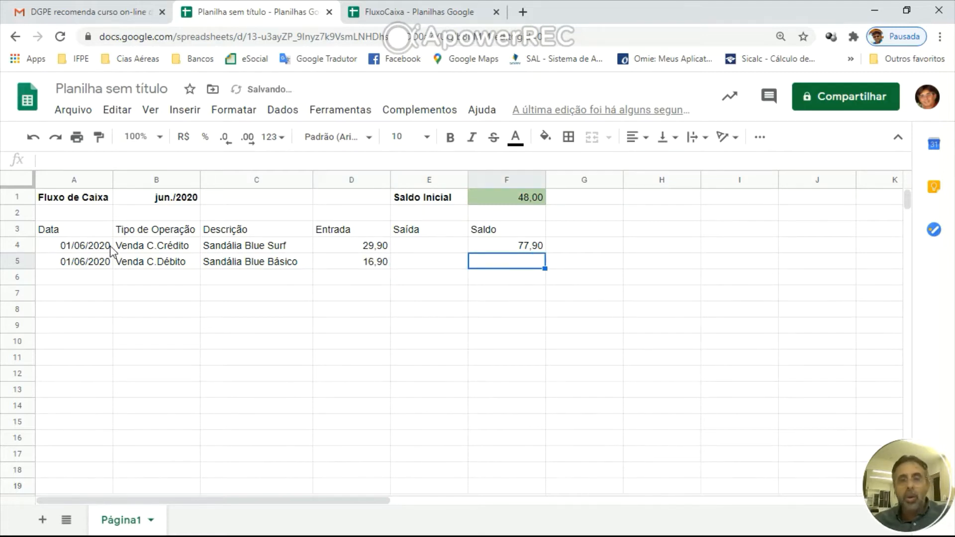
pyautogui.write('=')
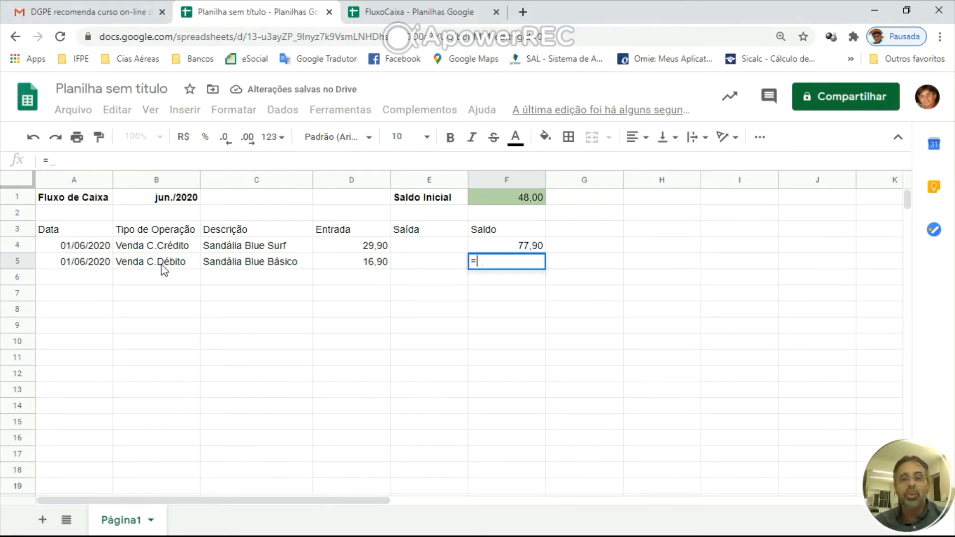
pyautogui.click(493, 252)
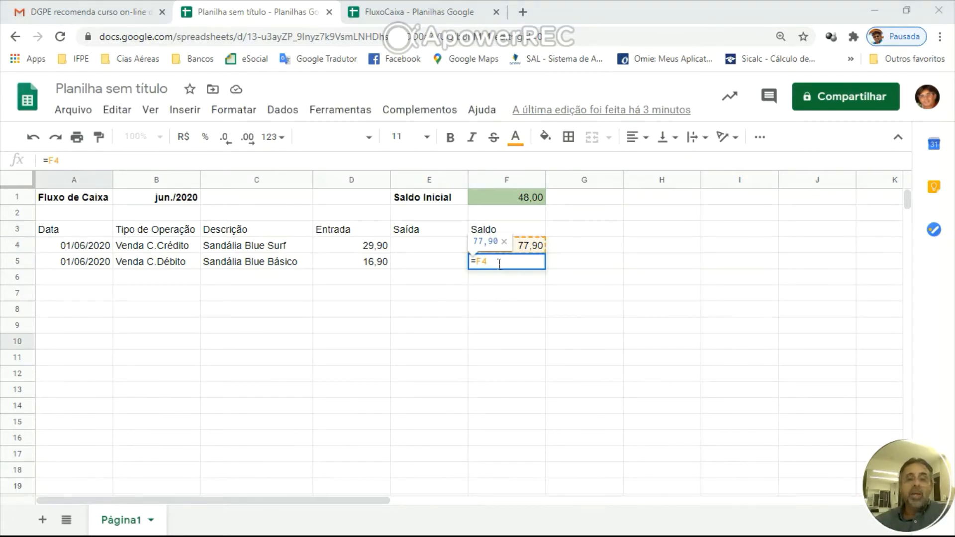
pyautogui.click(361, 269)
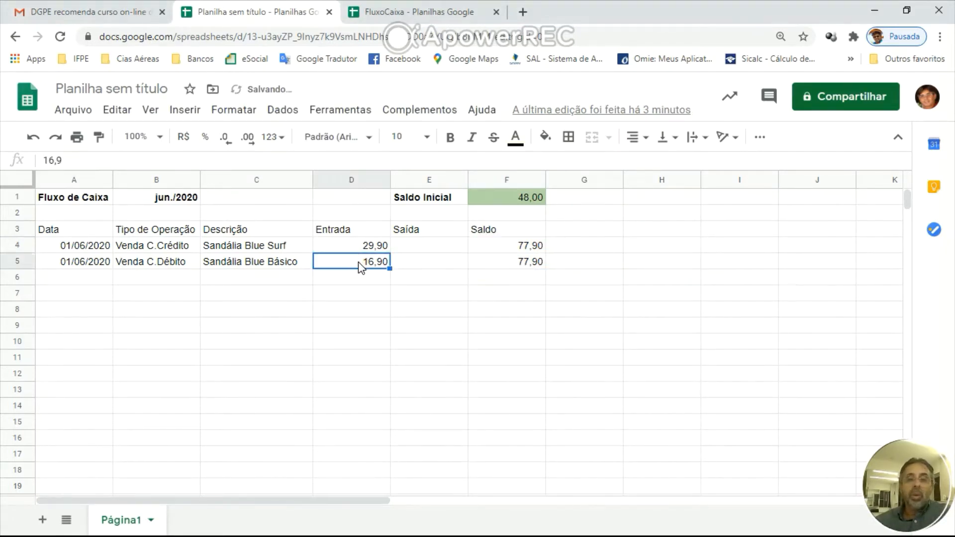
pyautogui.click(496, 264)
pyautogui.doubleClick(496, 263)
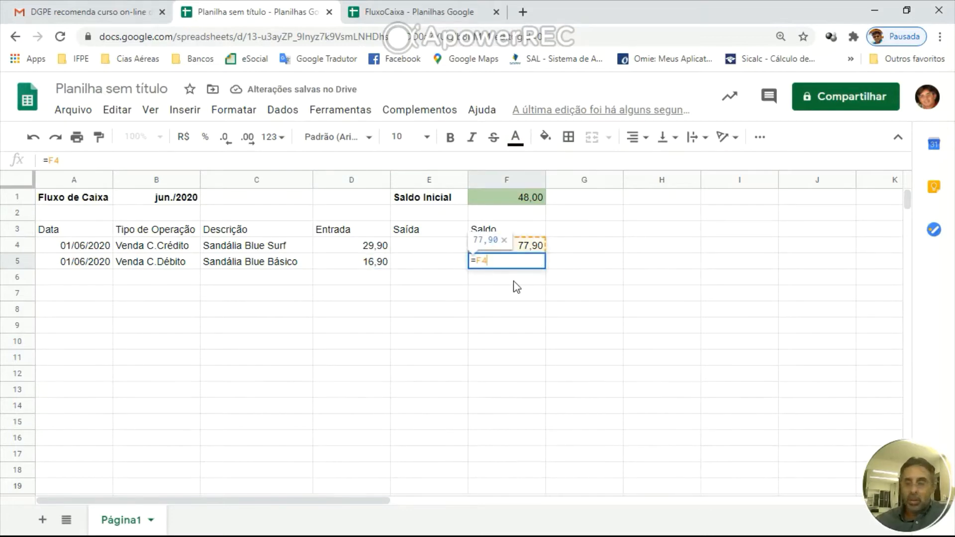
pyautogui.write('+')
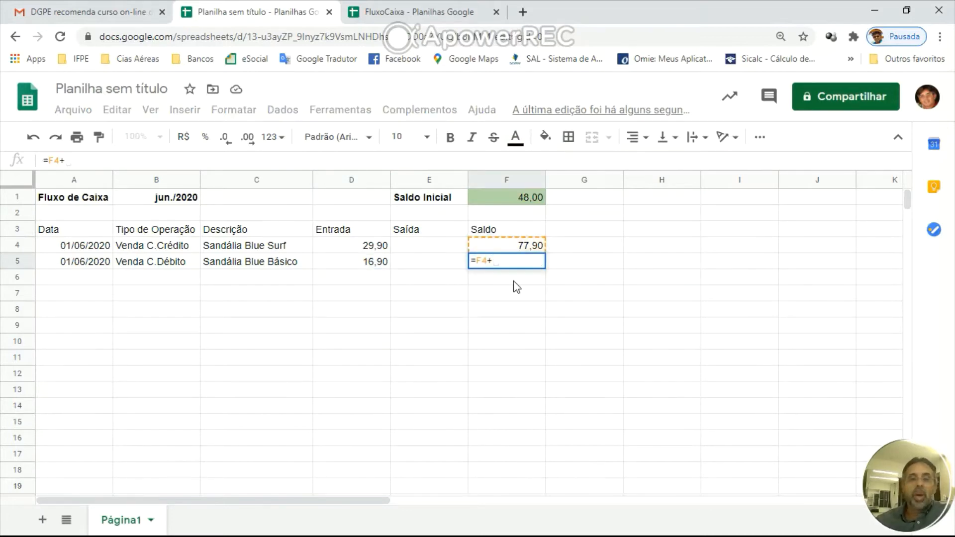
pyautogui.click(348, 266)
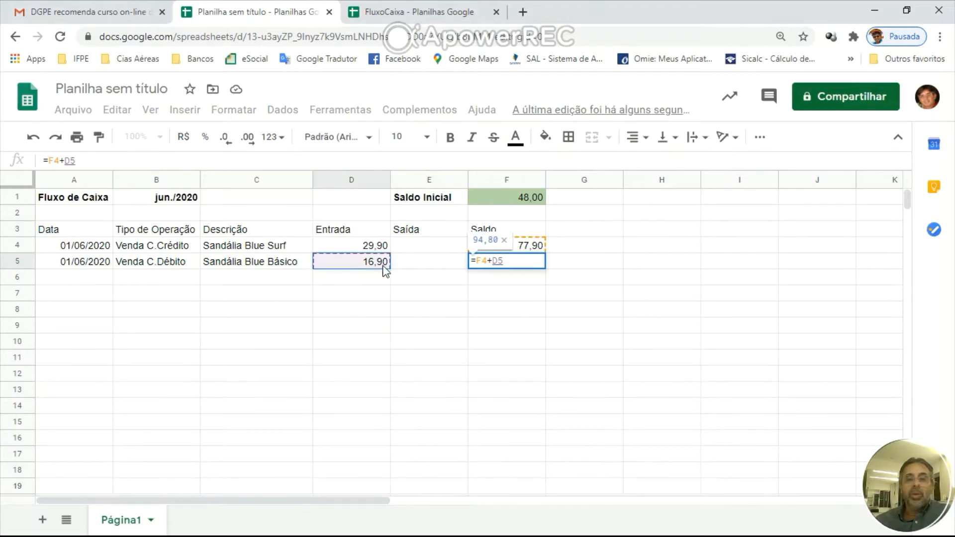
pyautogui.write('-')
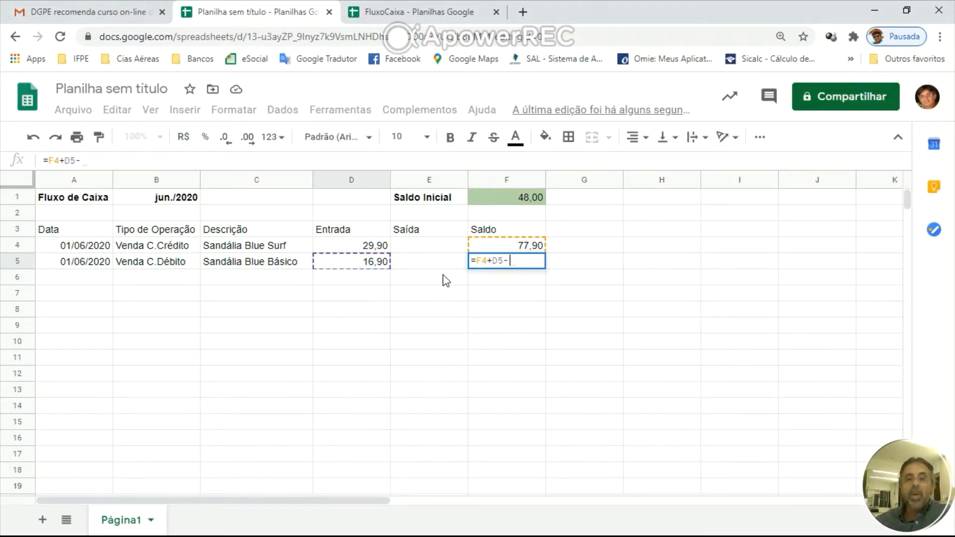
pyautogui.click(435, 262)
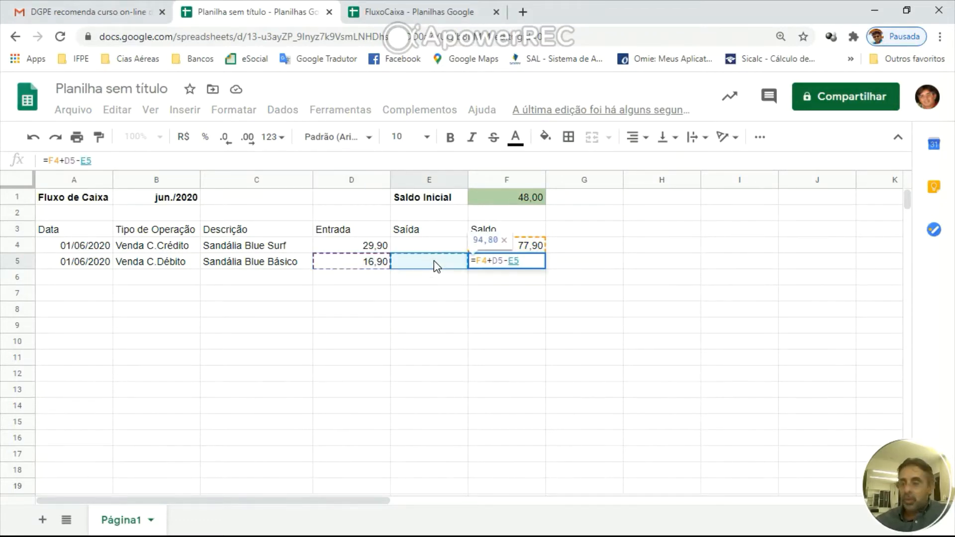
pyautogui.press('Return')
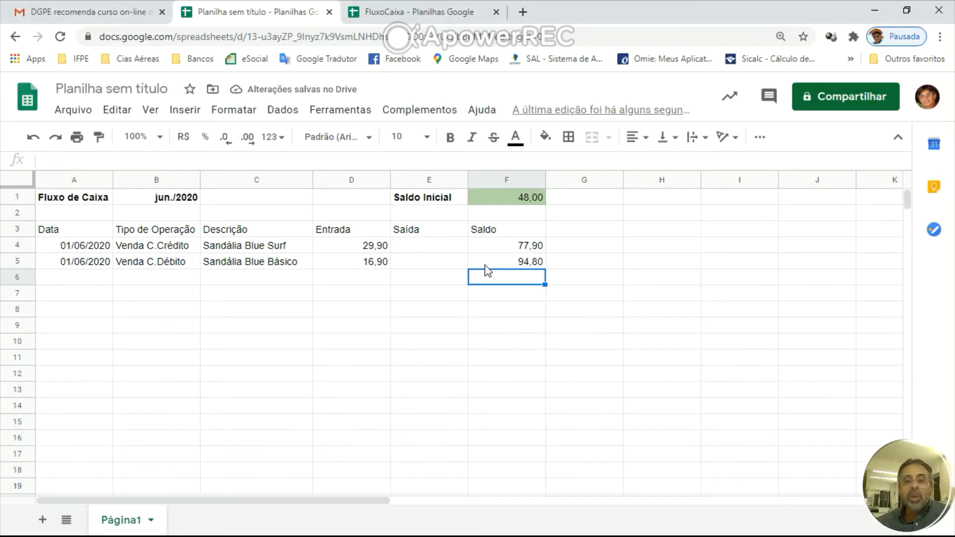
# Step: Fill row 6 with the date 1/6, the operation type Pagto Energia and the description Celpe
pyautogui.click(72, 266)
pyautogui.click(80, 279)
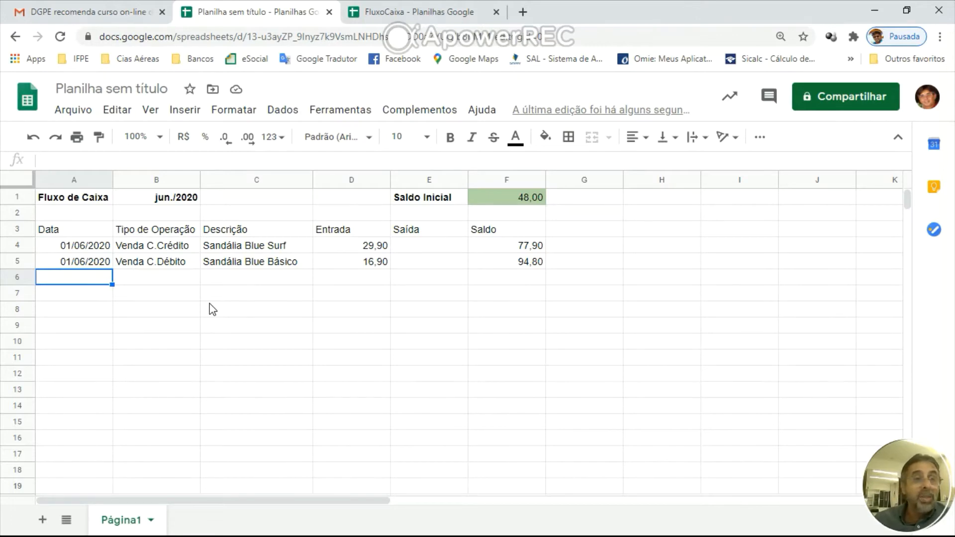
pyautogui.write('1/6')
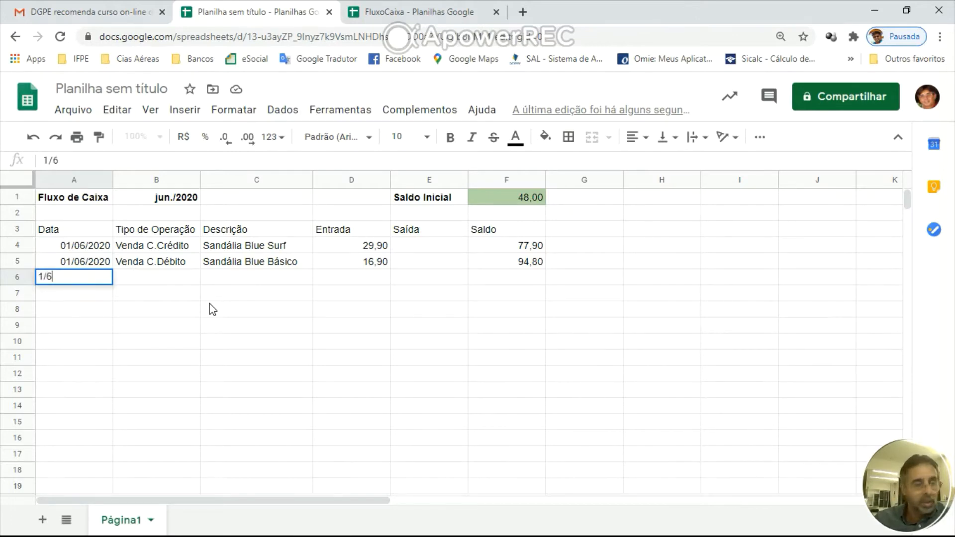
pyautogui.press('Tab')
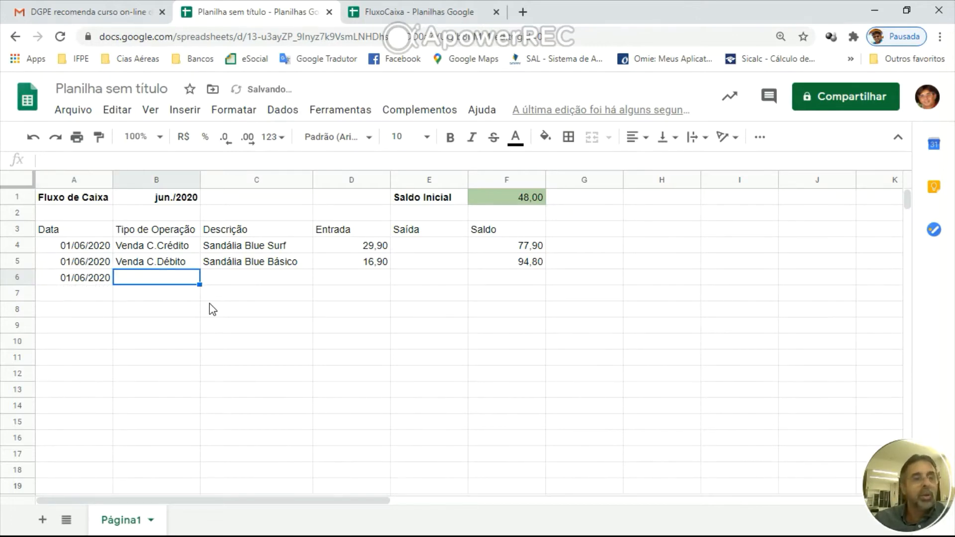
pyautogui.write('Pagto ')
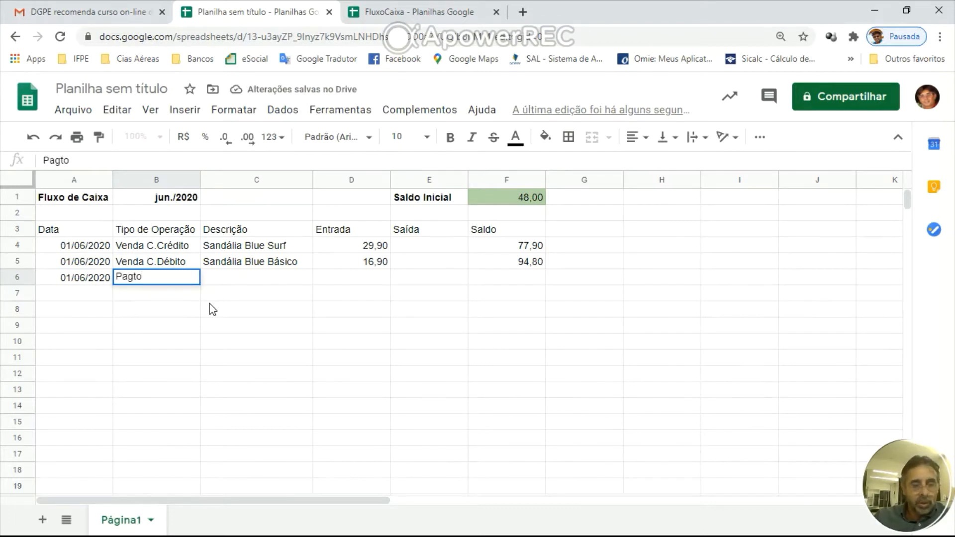
pyautogui.write('Energia')
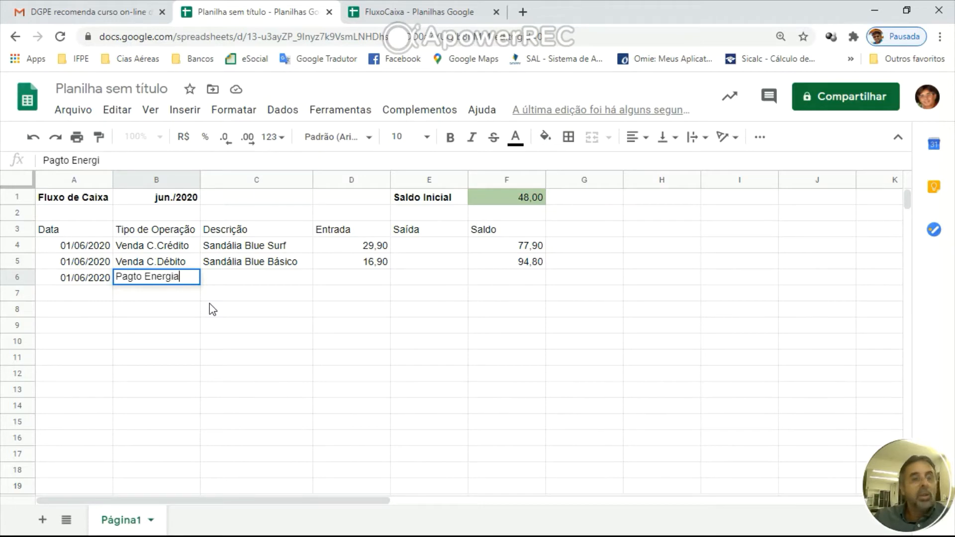
pyautogui.press('Tab')
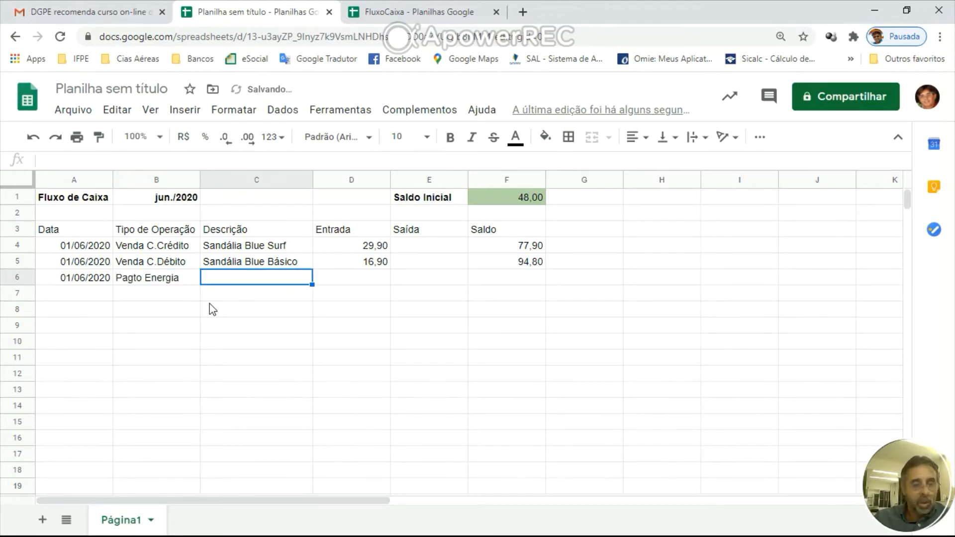
pyautogui.write('Celpe')
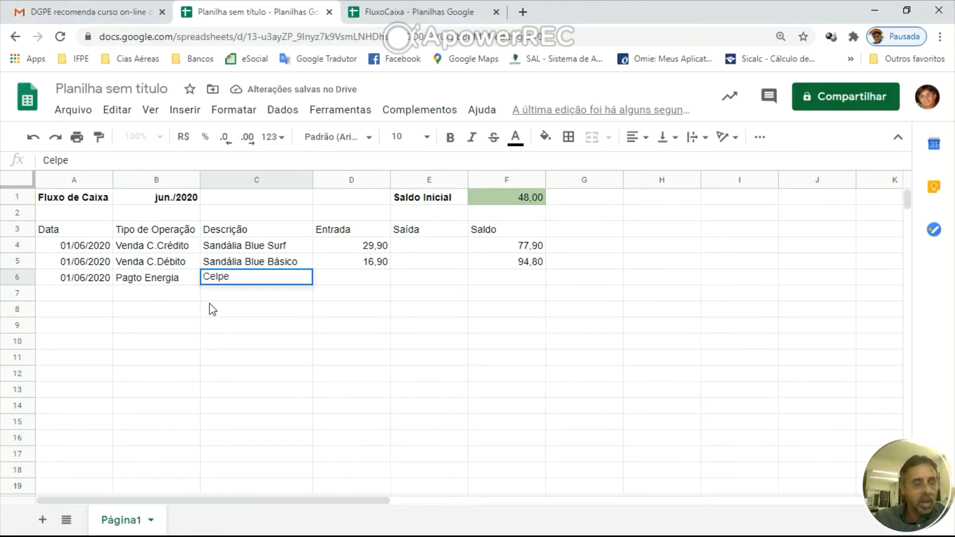
pyautogui.press('Tab')
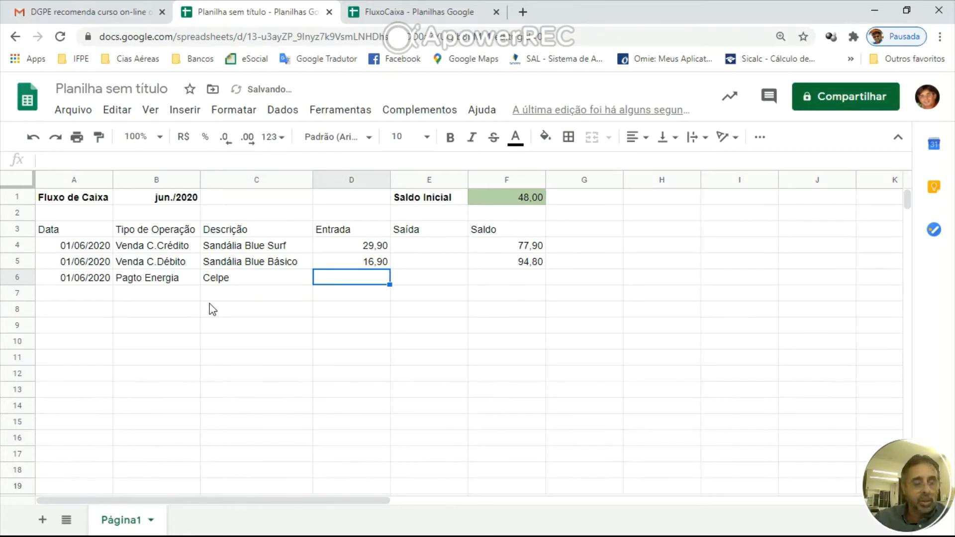
pyautogui.write('89')
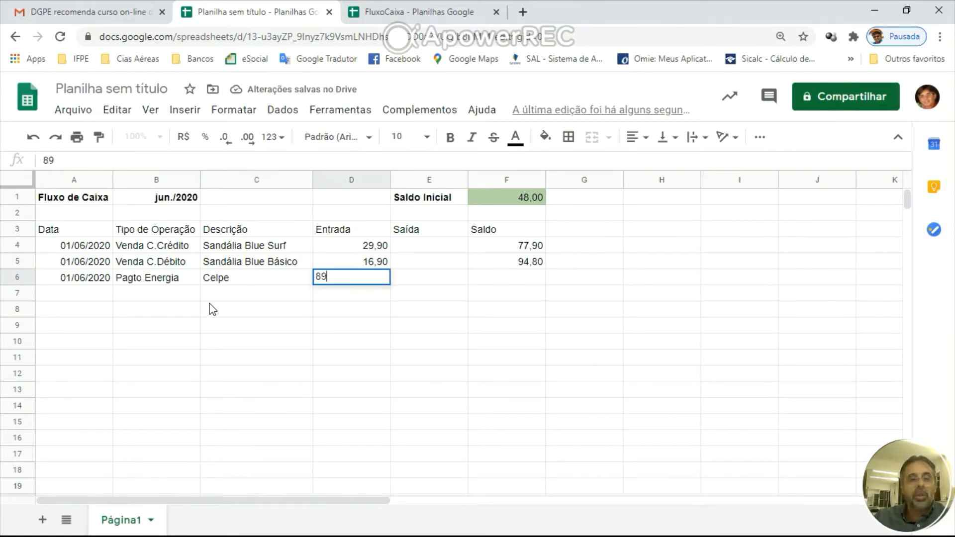
pyautogui.press('BackSpace')
pyautogui.press('BackSpace')
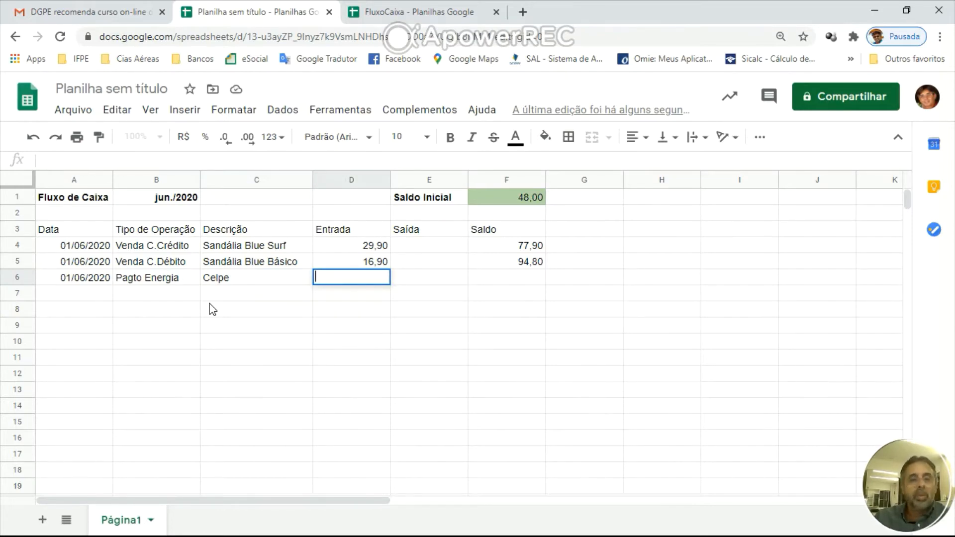
pyautogui.write('49')
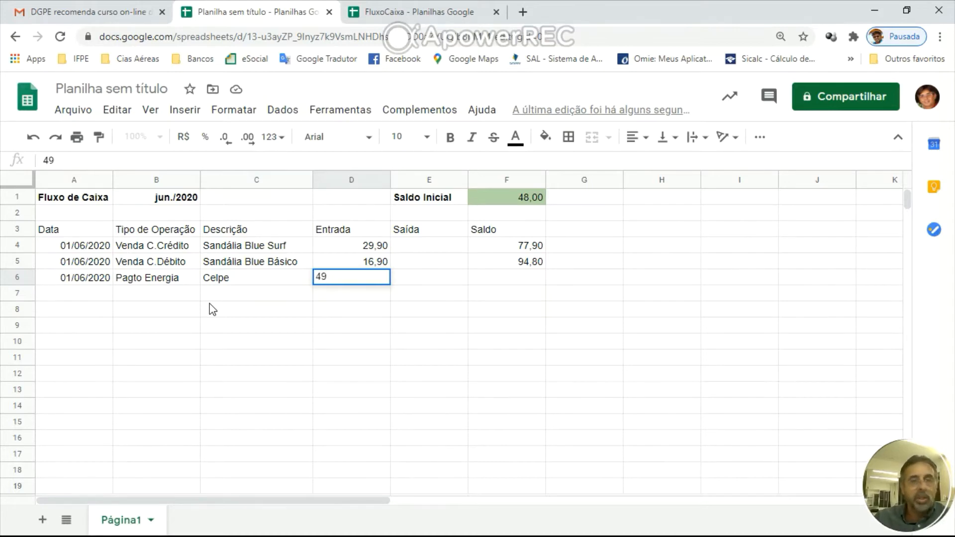
pyautogui.press('Tab')
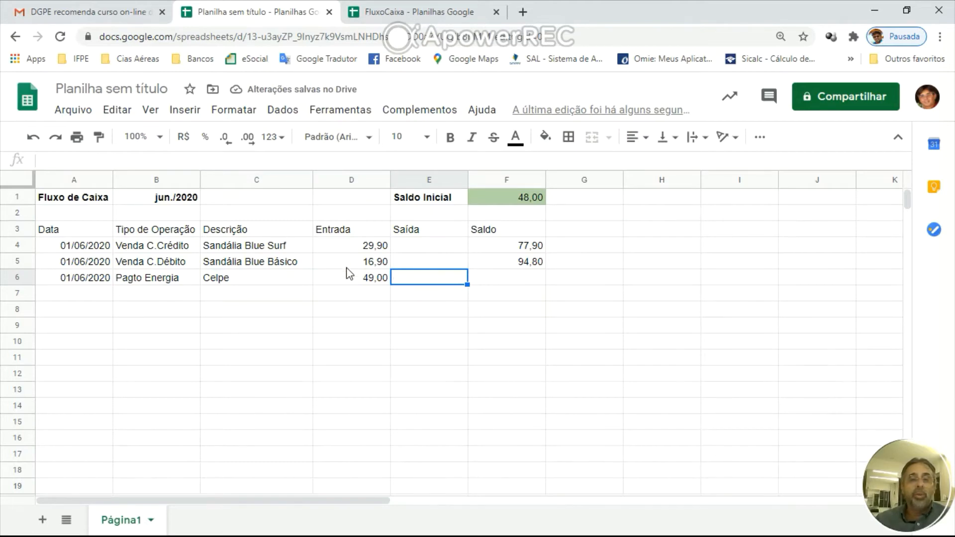
pyautogui.click(378, 280)
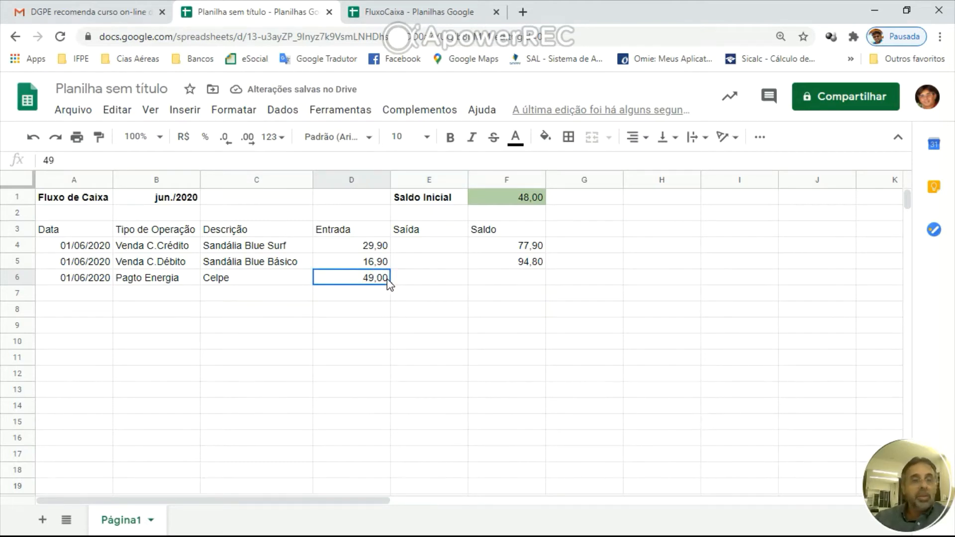
pyautogui.press('Delete')
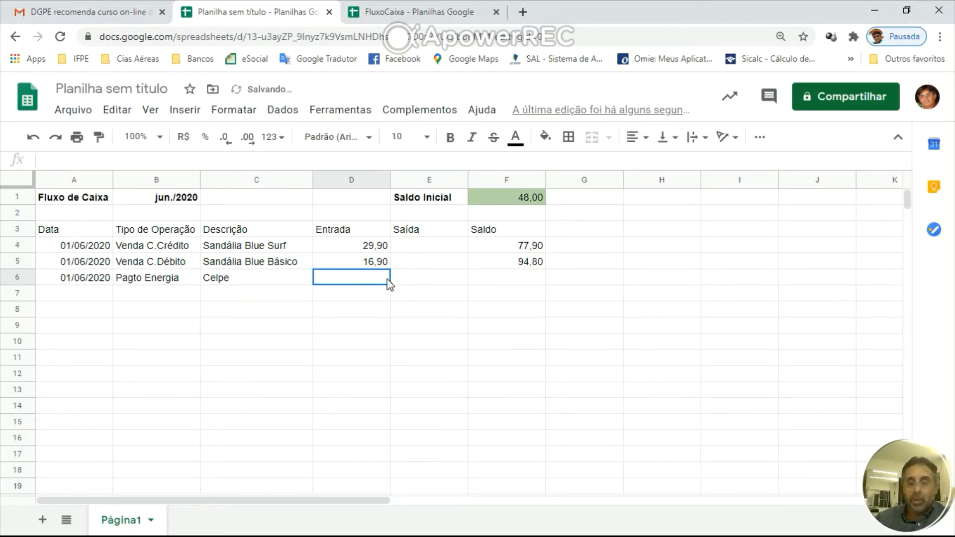
# Step: Enter the energy payment amount 49 in cell E6 under Saída
pyautogui.press('Right')
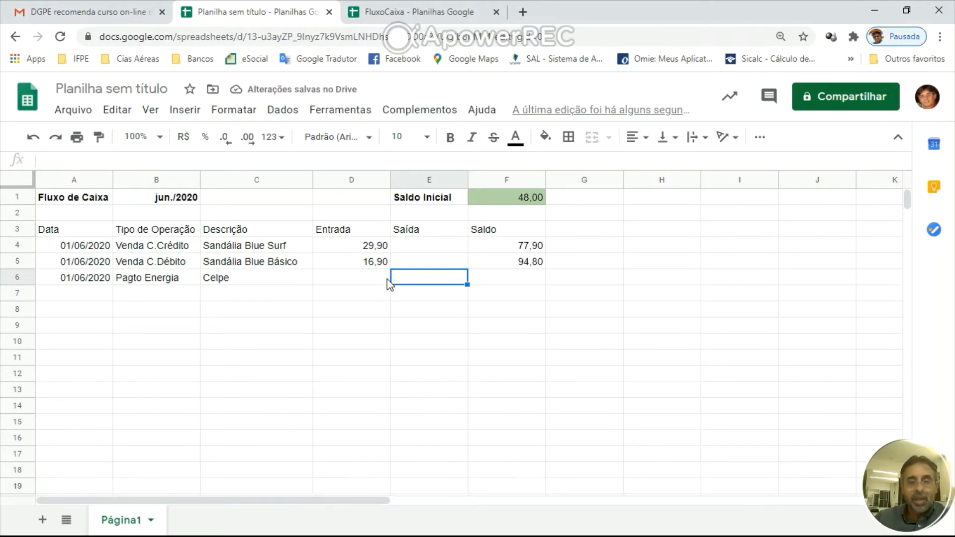
pyautogui.write('49')
pyautogui.press('Tab')
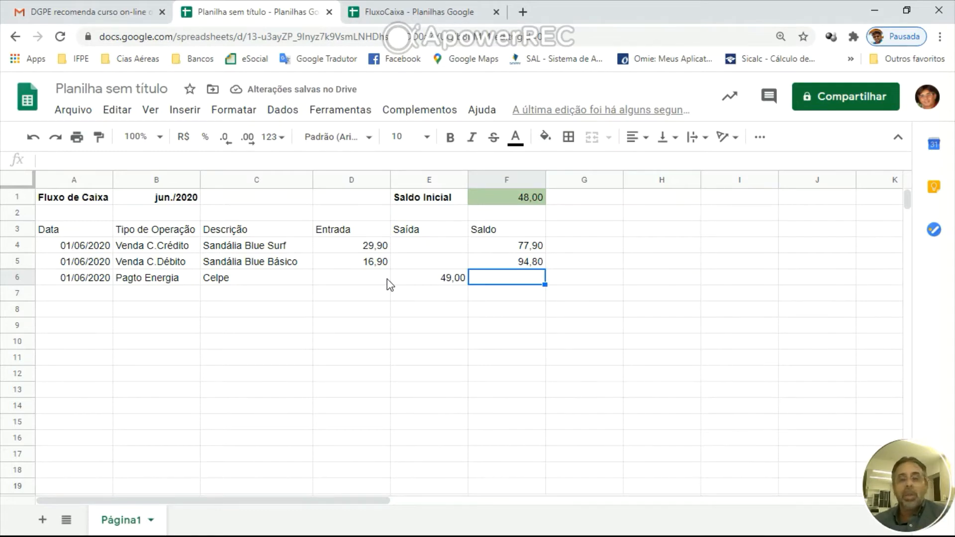
# Step: Copy the balance formula from F5 down the Saldo column through F16
pyautogui.click(501, 263)
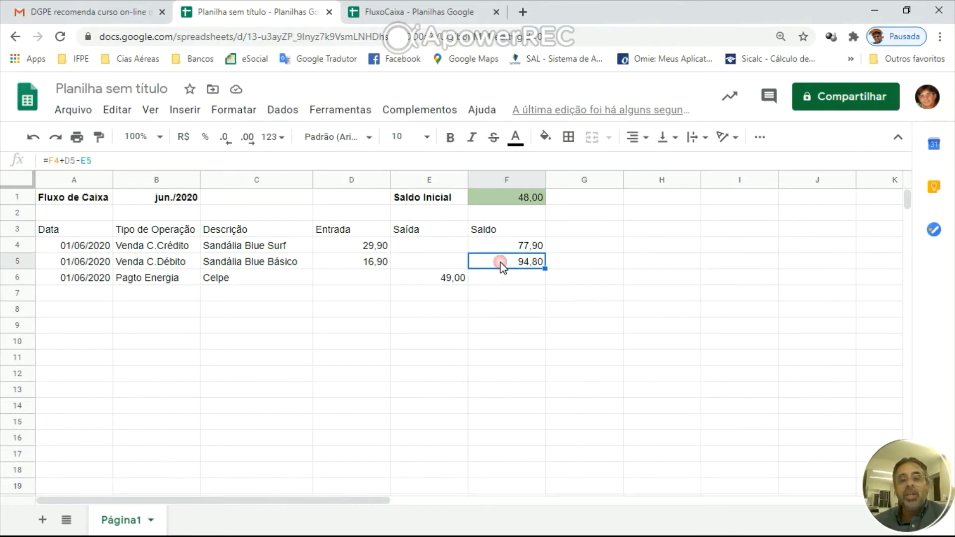
pyautogui.click(503, 281)
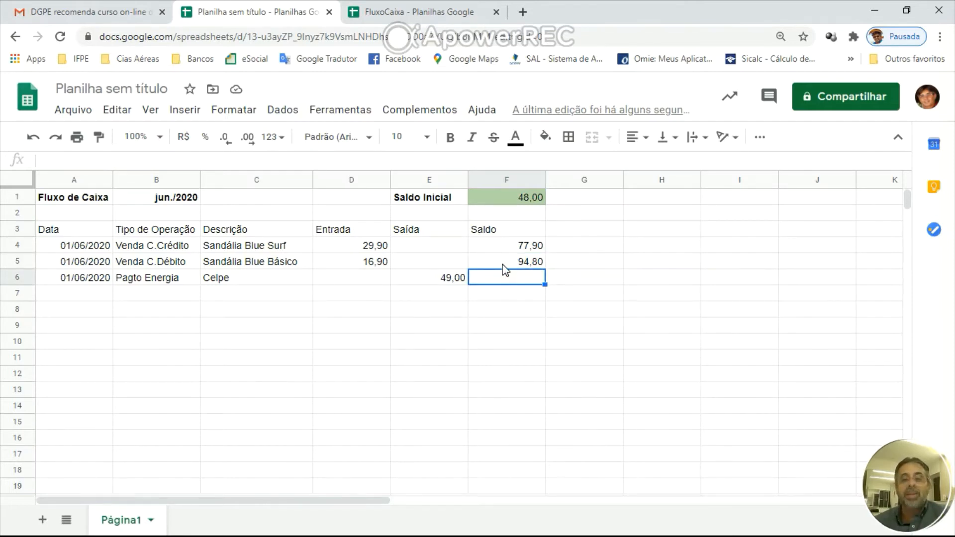
pyautogui.click(504, 265)
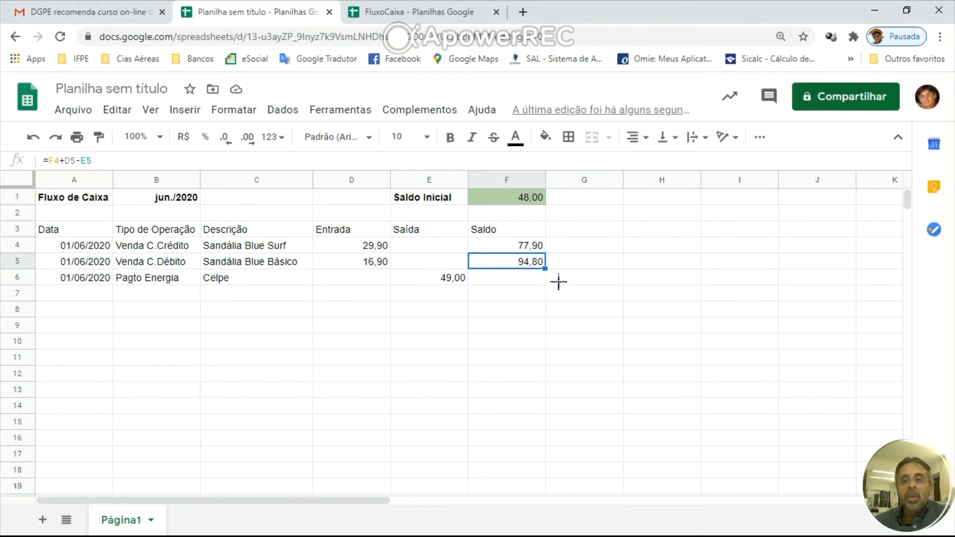
pyautogui.doubleClick(522, 270)
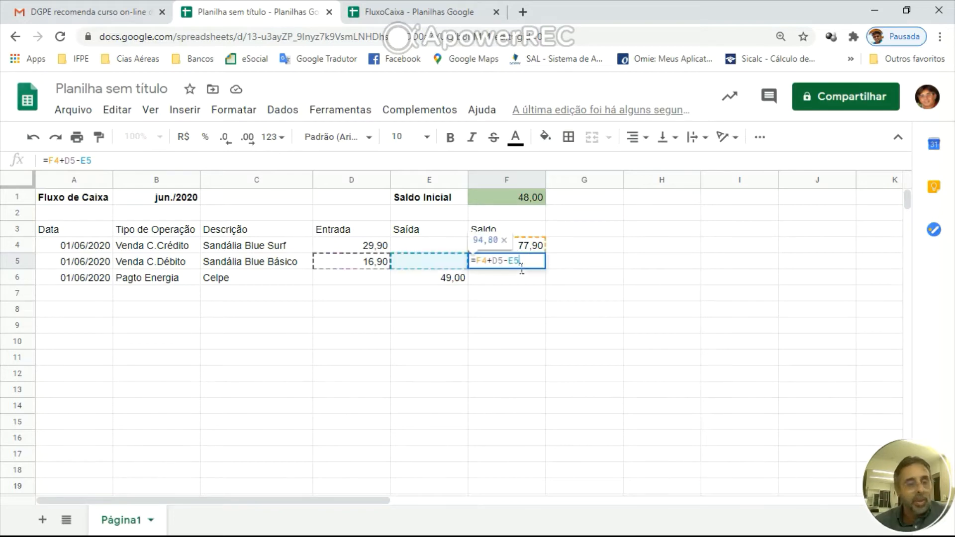
pyautogui.press('Escape')
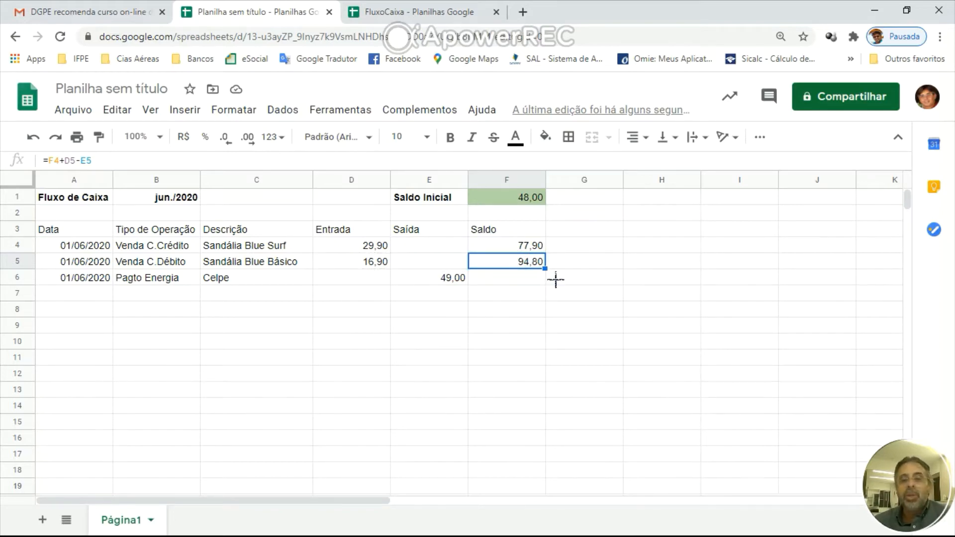
pyautogui.moveTo(555, 279); pyautogui.dragTo(552, 445)
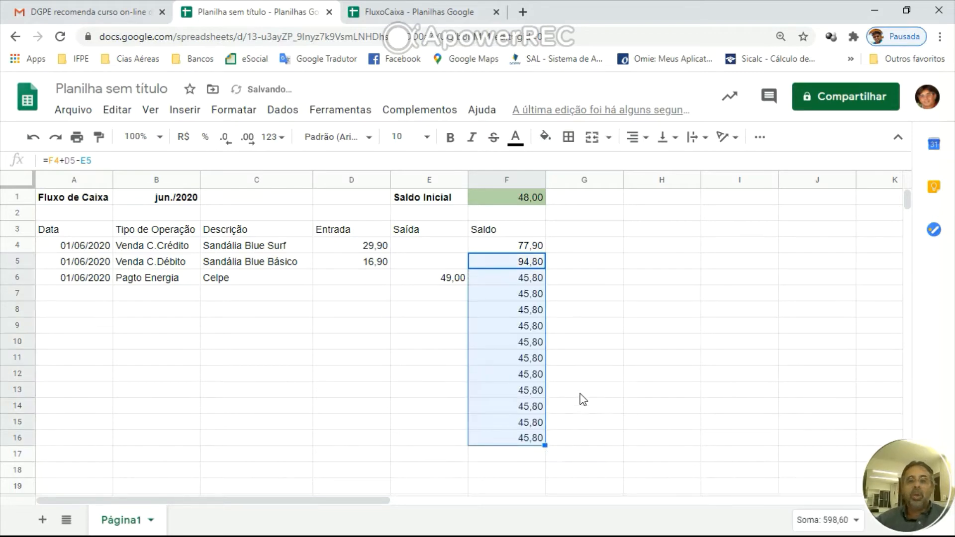
# Step: Compare the cell references in the balance formulas of F5 and F6
pyautogui.click(500, 262)
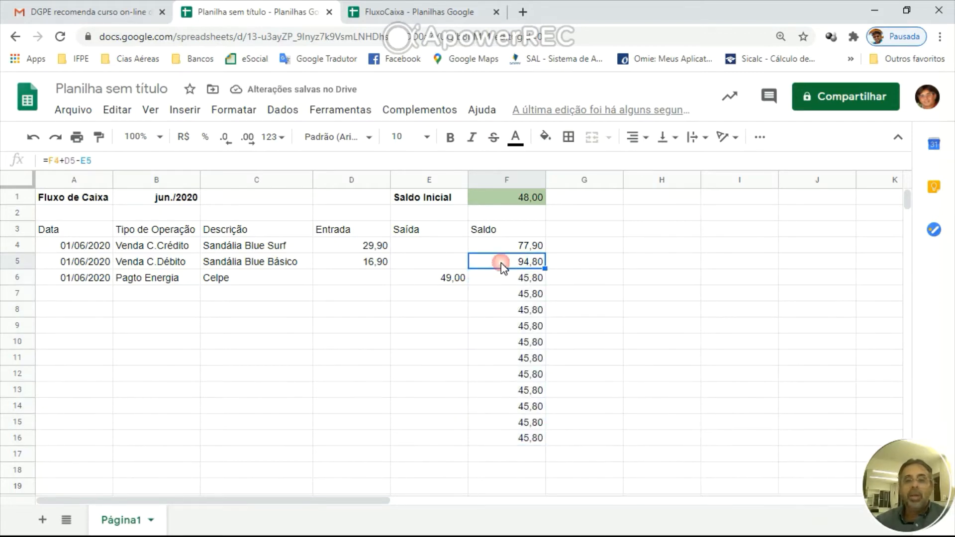
pyautogui.doubleClick(500, 262)
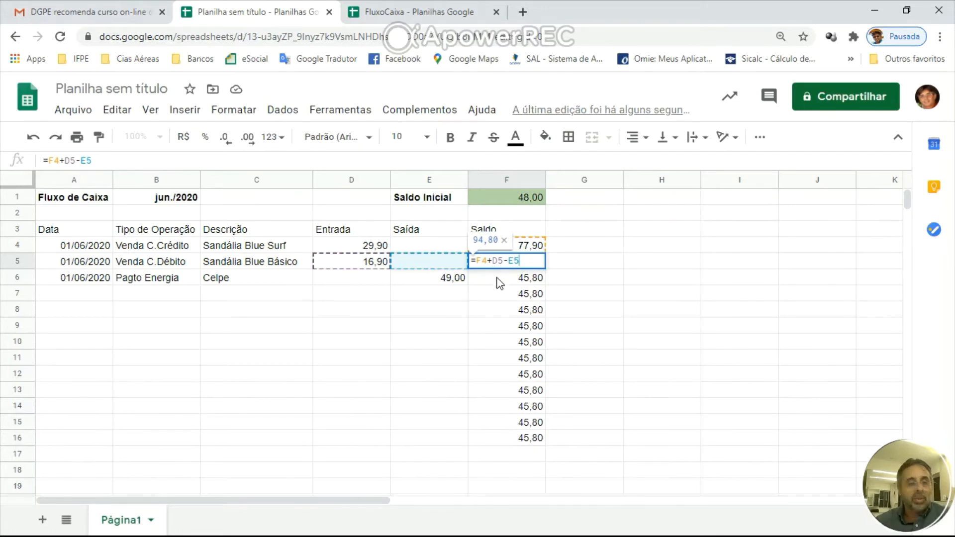
pyautogui.click(499, 279)
pyautogui.doubleClick(499, 278)
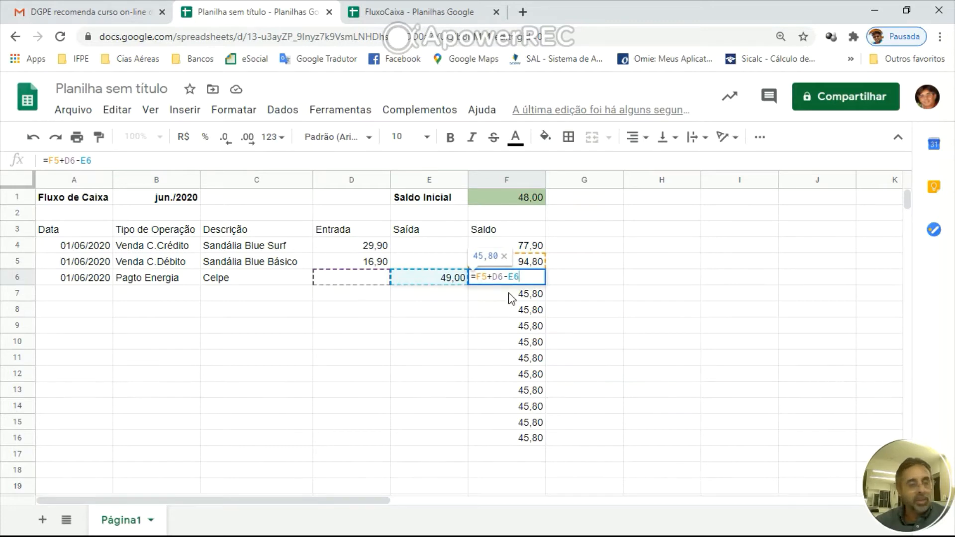
pyautogui.press('Escape')
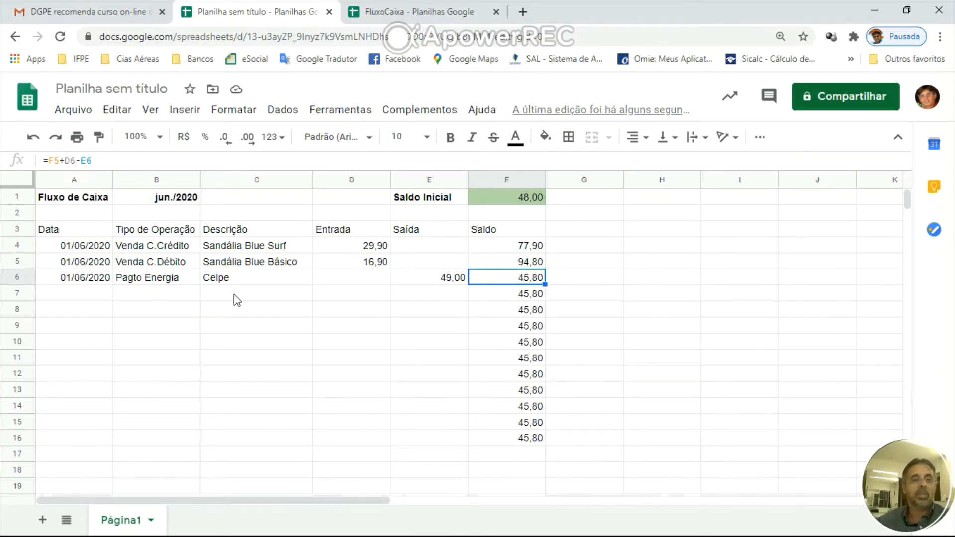
# Step: Enter the date 01/6 in cell A7 and the operation type Venda Dinheiro in B7
pyautogui.click(99, 294)
pyautogui.write('01/6')
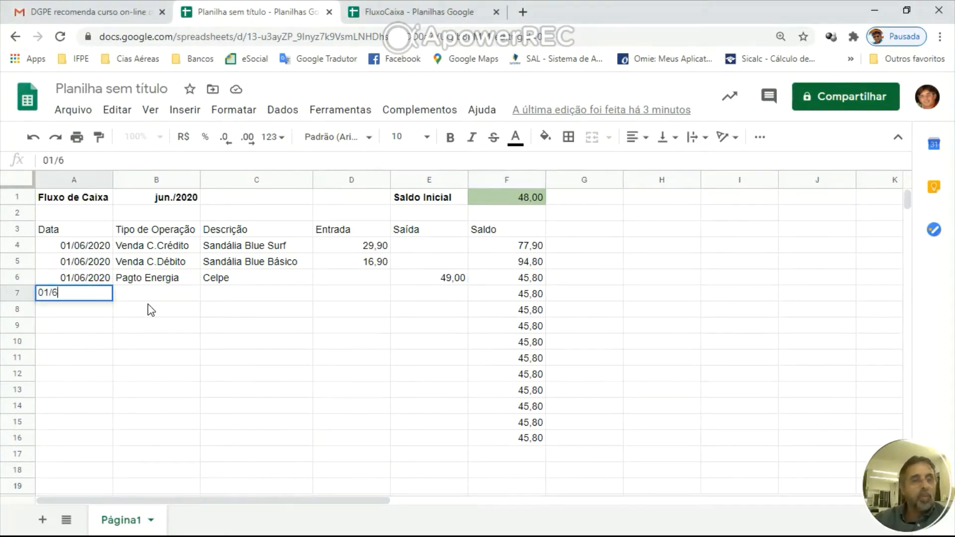
pyautogui.press('Tab')
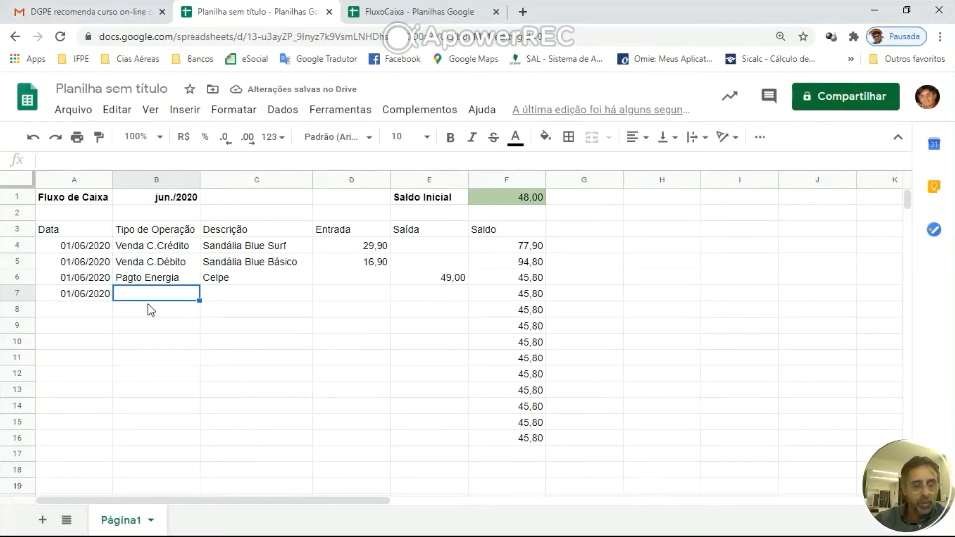
pyautogui.write('Venda Dinheiro')
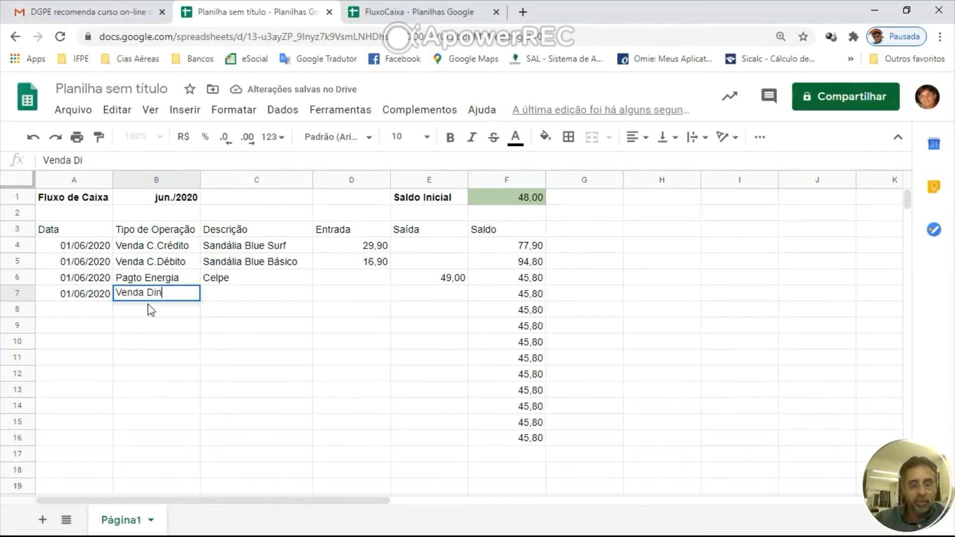
pyautogui.press('Tab')
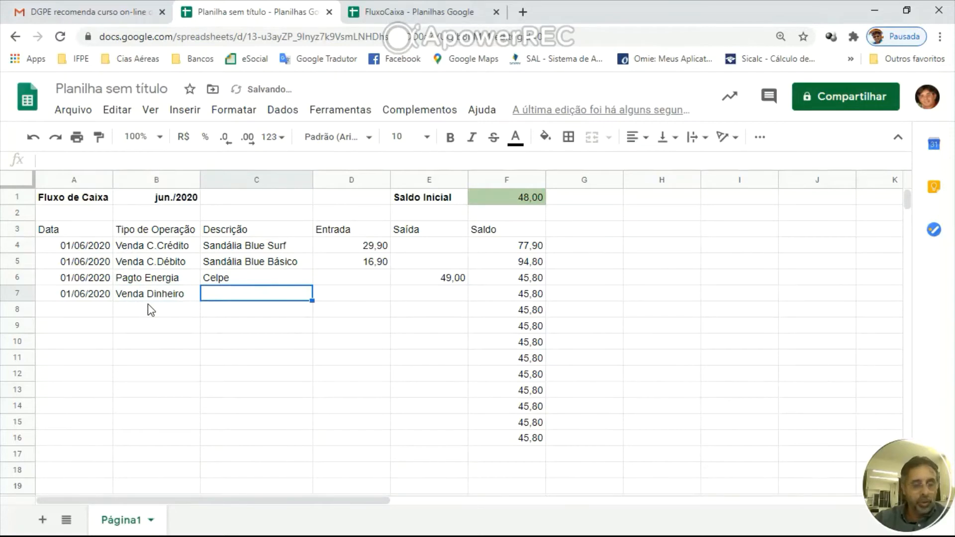
# Step: Enter the description Sandalia Blue Básico in C7 and the Entrada amount 16,90 in D7, and check the balance formula in F7
pyautogui.write('Sandalia')
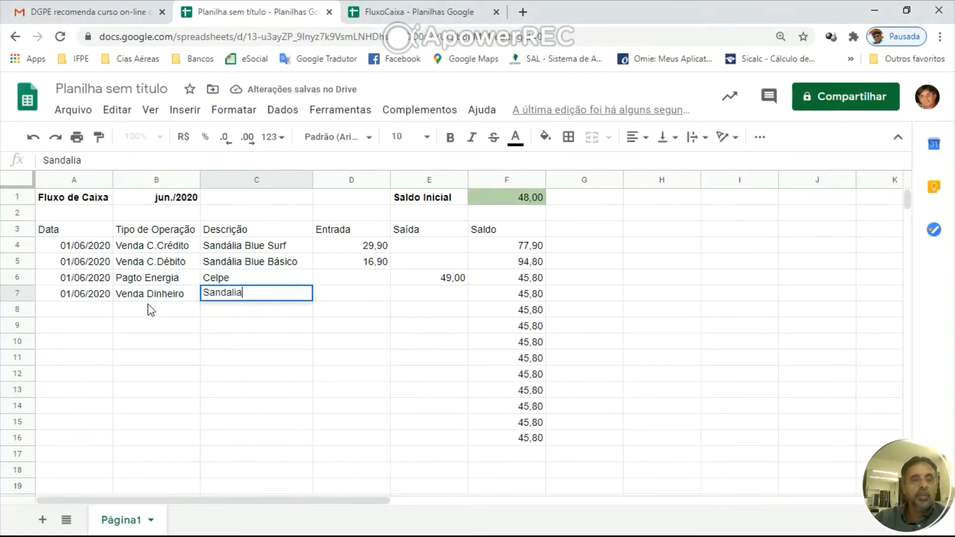
pyautogui.write(' Blue ')
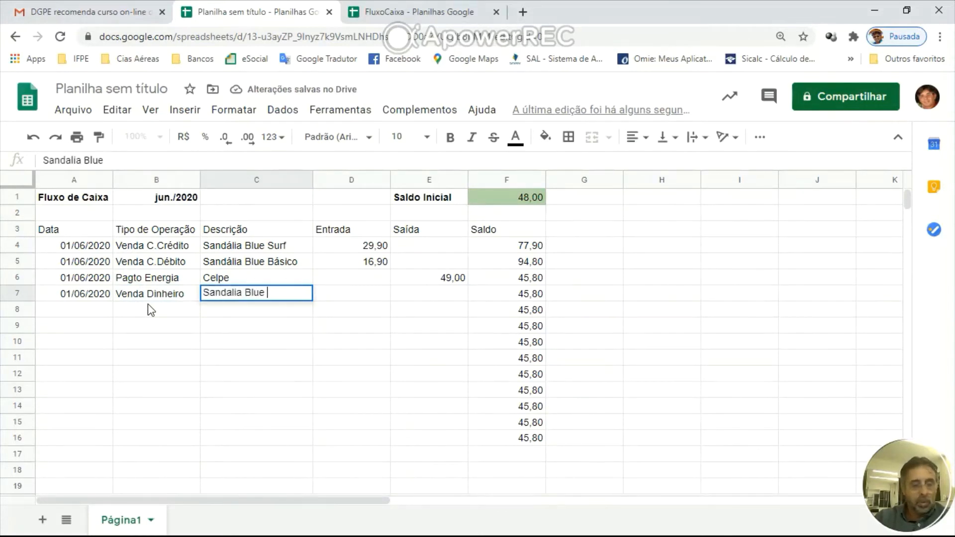
pyautogui.write('Bá')
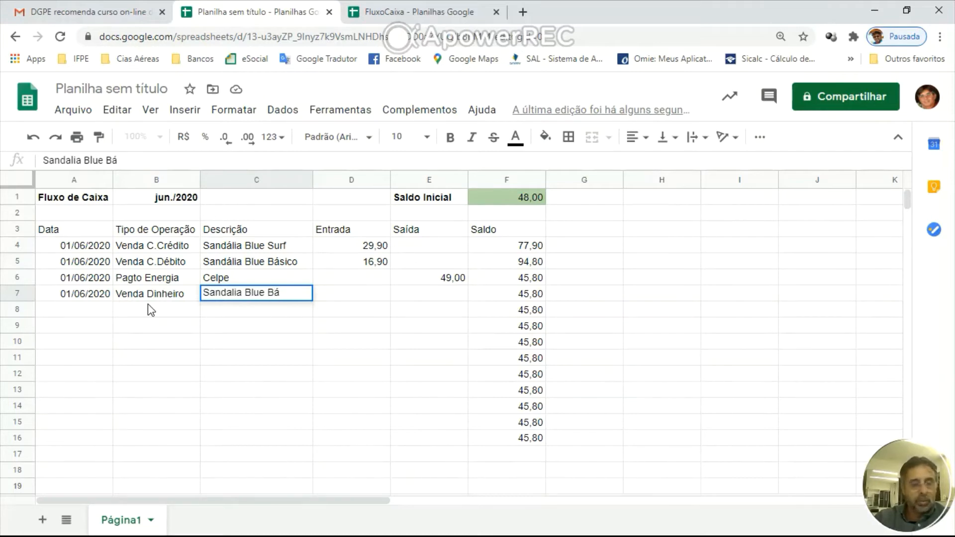
pyautogui.write('sico')
pyautogui.press('Tab')
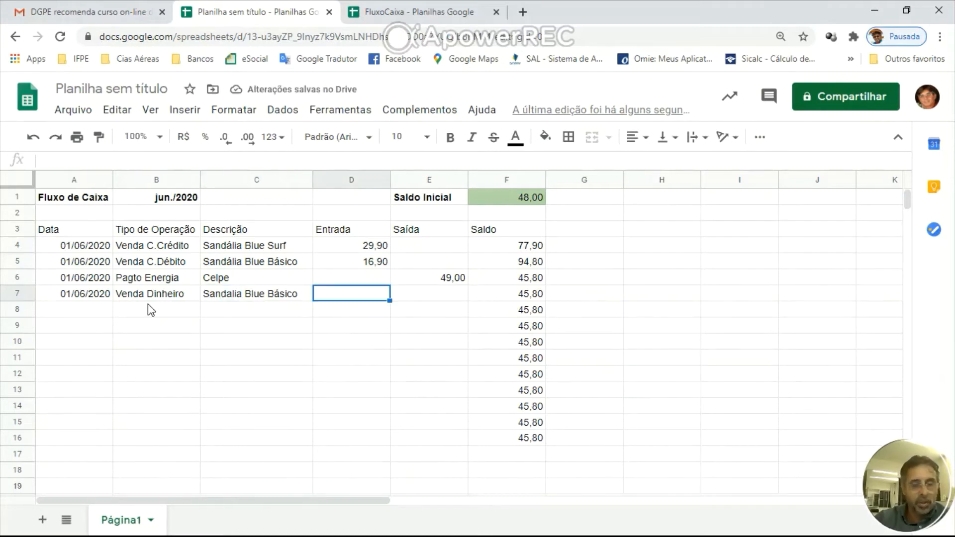
pyautogui.write('16,90')
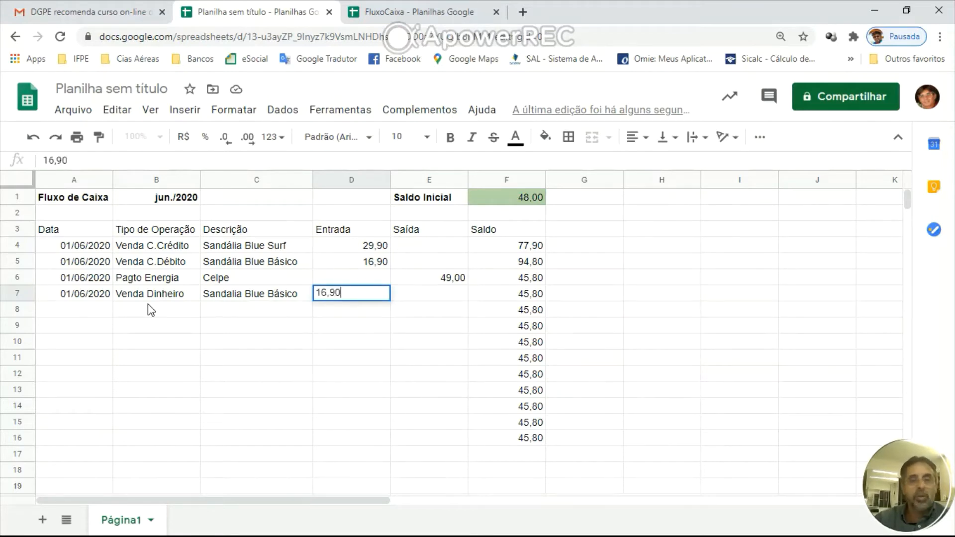
pyautogui.press('Tab')
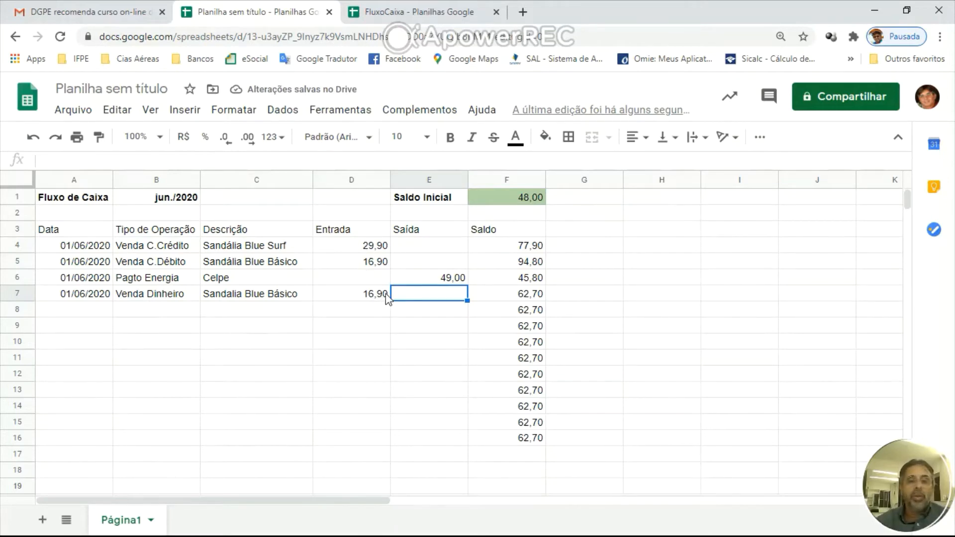
pyautogui.click(517, 295)
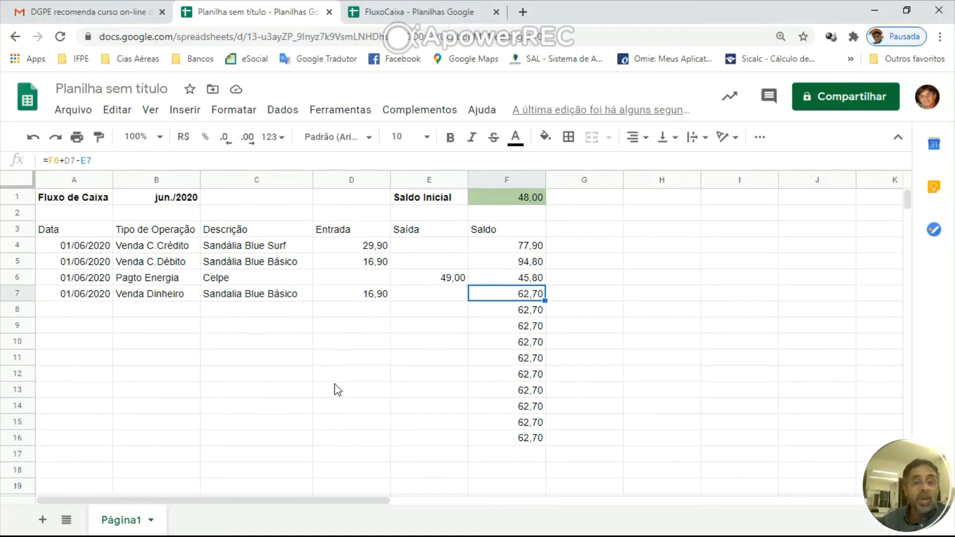
# Step: Clear the surplus balance formulas from cells F13 through F16 of the Saldo column
pyautogui.moveTo(521, 412); pyautogui.dragTo(517, 441)
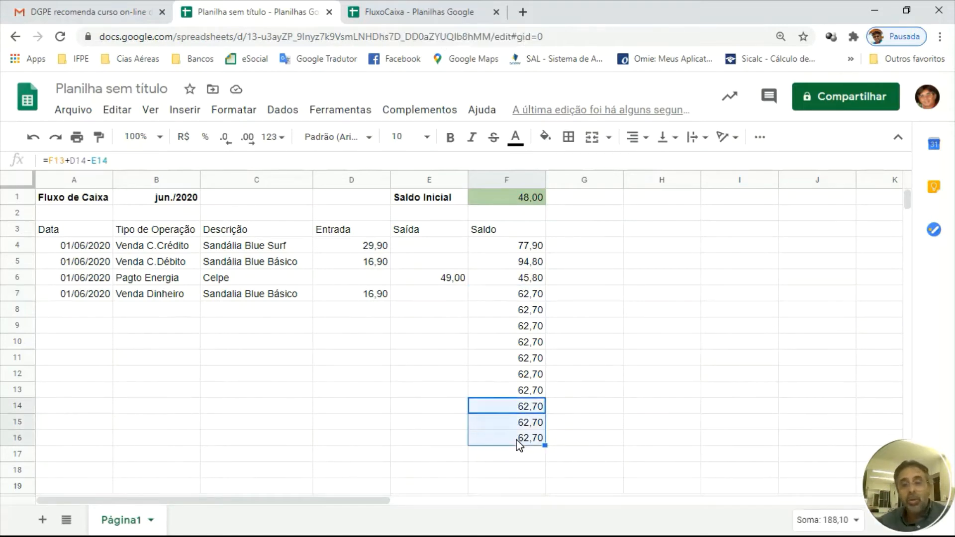
pyautogui.press('Delete')
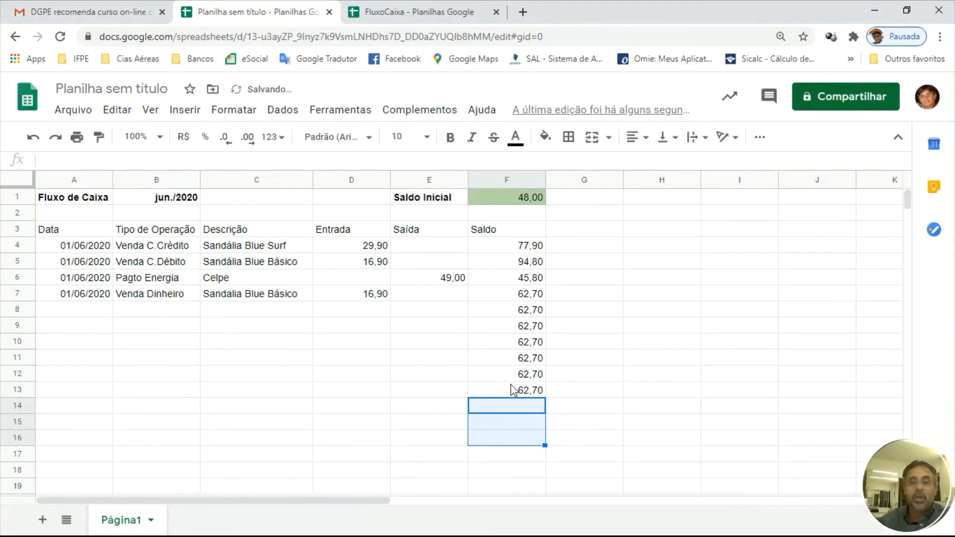
pyautogui.click(505, 389)
pyautogui.press('Delete')
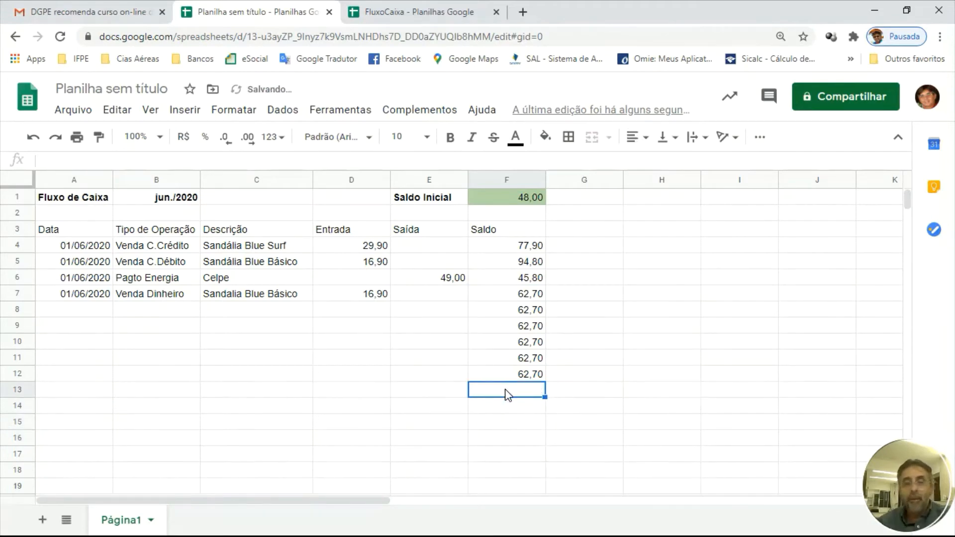
# Step: Enter the date 02/6 in cell A8 and the operation type Venda Dinheiro in B8
pyautogui.click(85, 315)
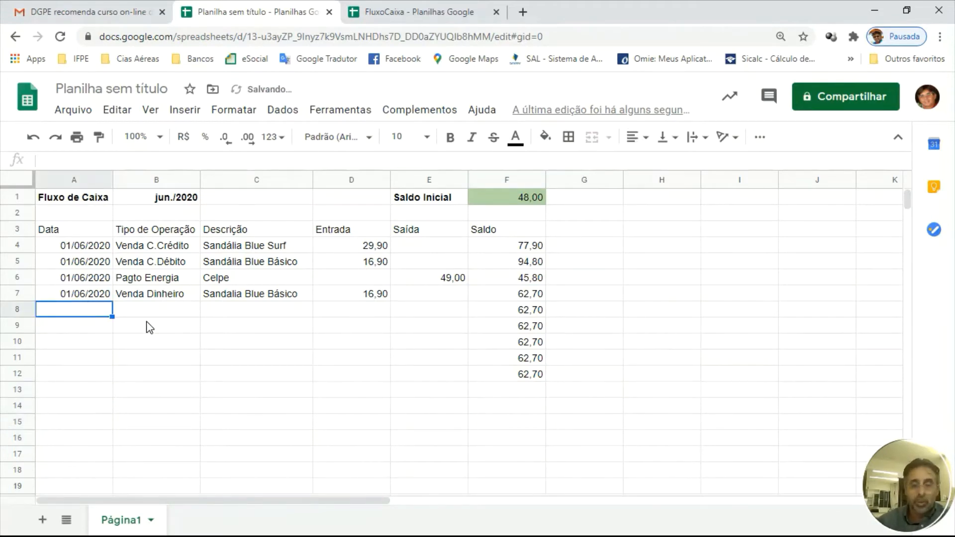
pyautogui.write('02')
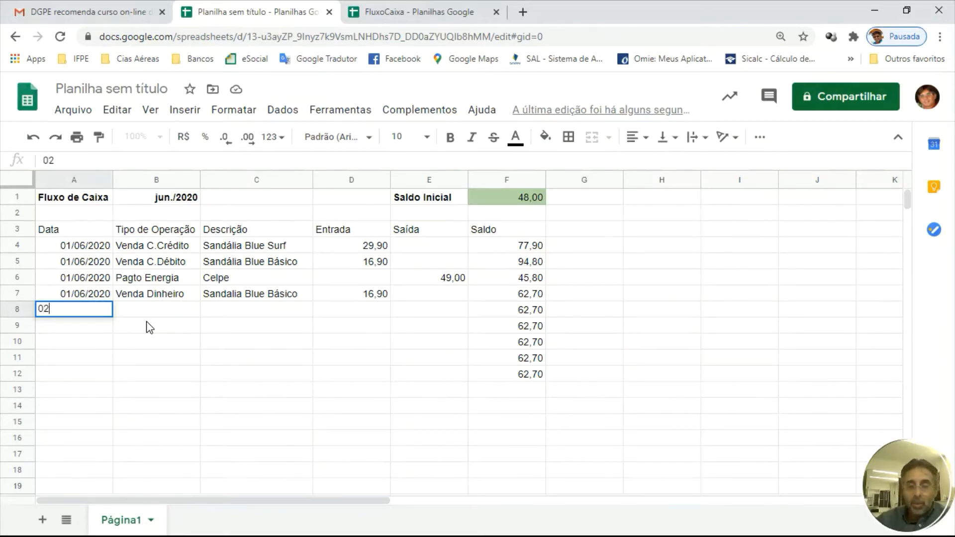
pyautogui.write('/')
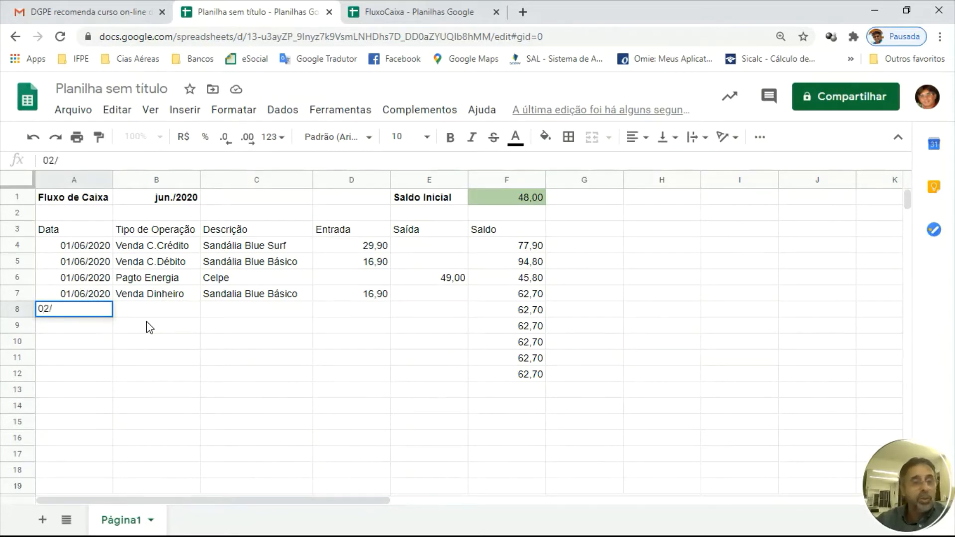
pyautogui.write('6')
pyautogui.press('Tab')
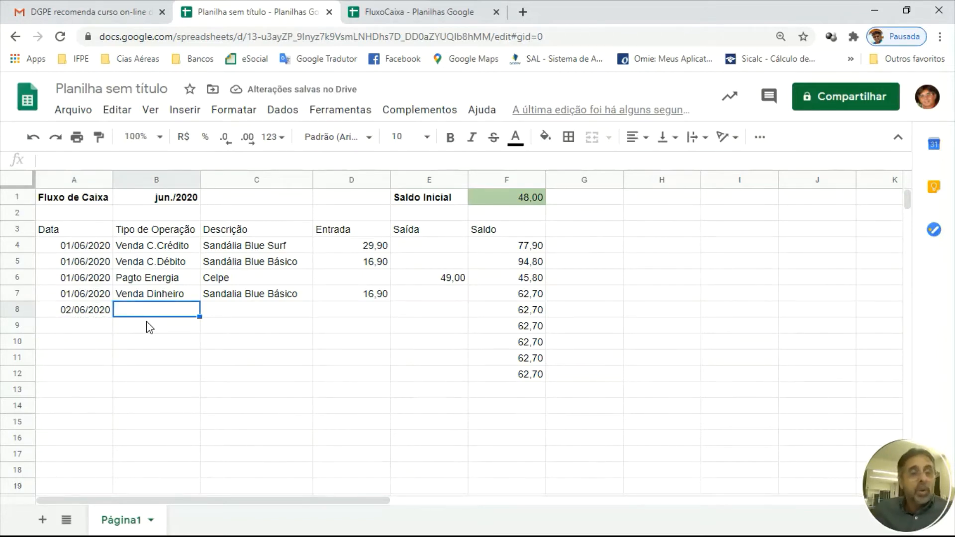
pyautogui.write('Venda D')
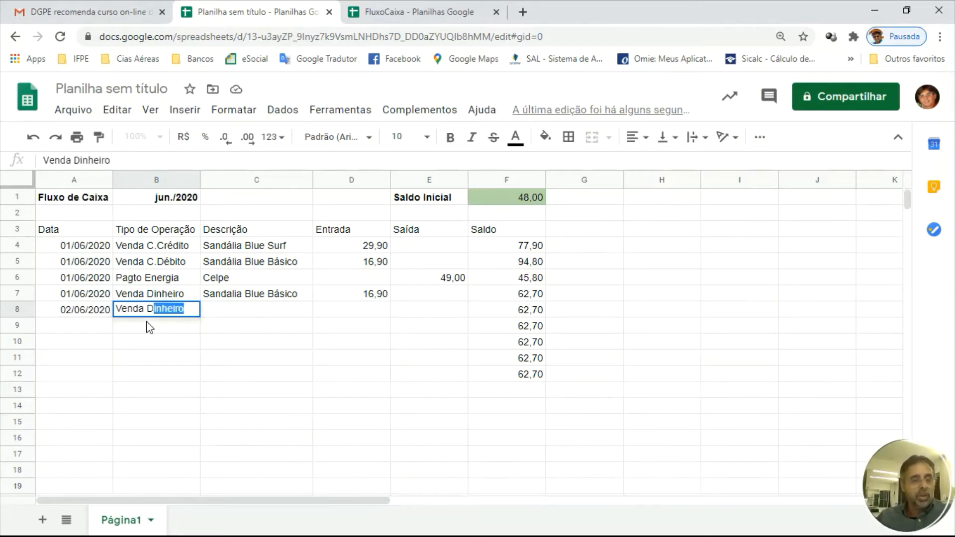
pyautogui.press('Tab')
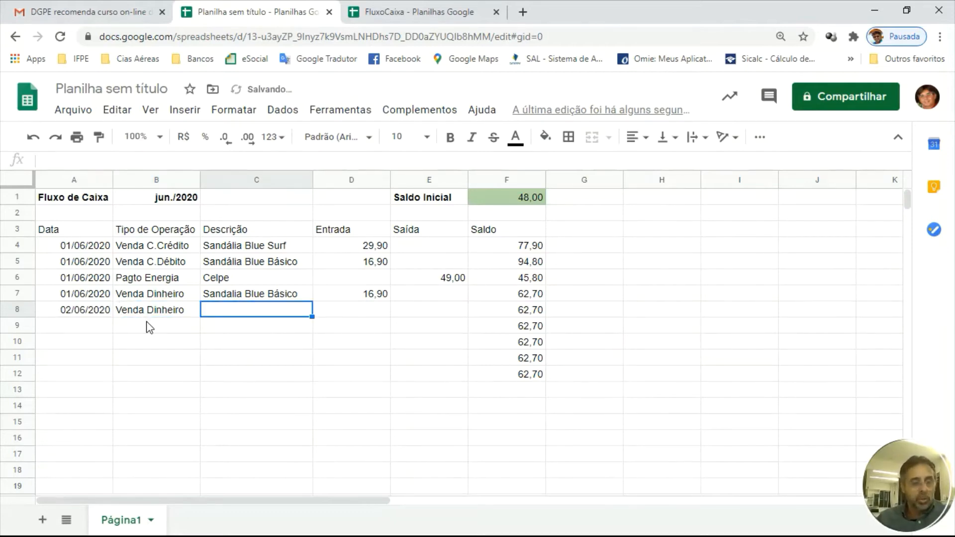
# Step: Enter the description Sandalia Blue Básico in C8 and the Entrada amount 16,90 in D8
pyautogui.write('Sanda')
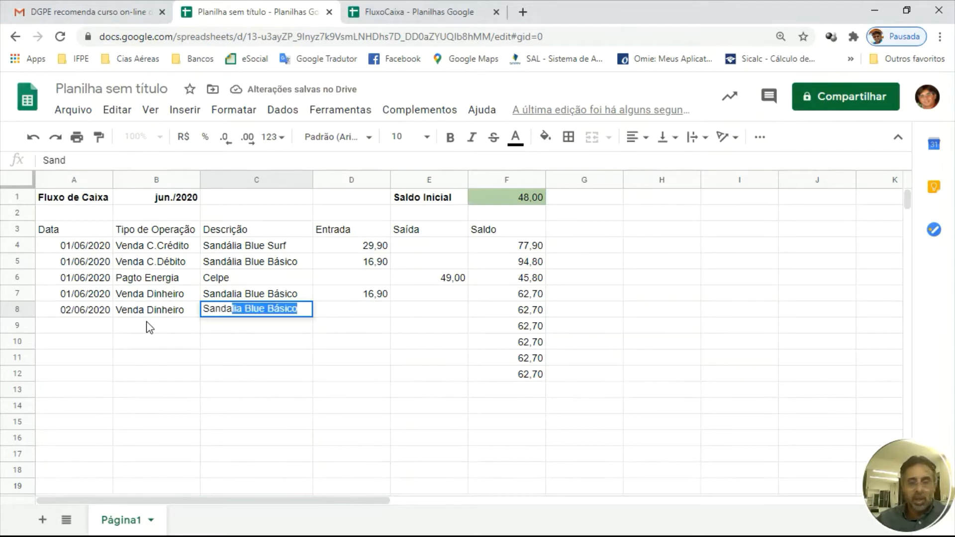
pyautogui.write('lia')
pyautogui.press('Tab')
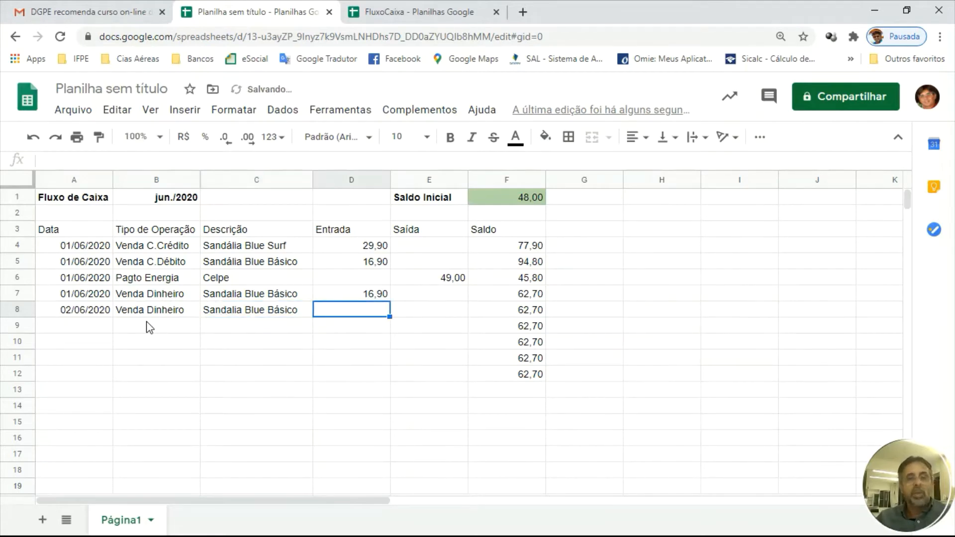
pyautogui.write('16,90')
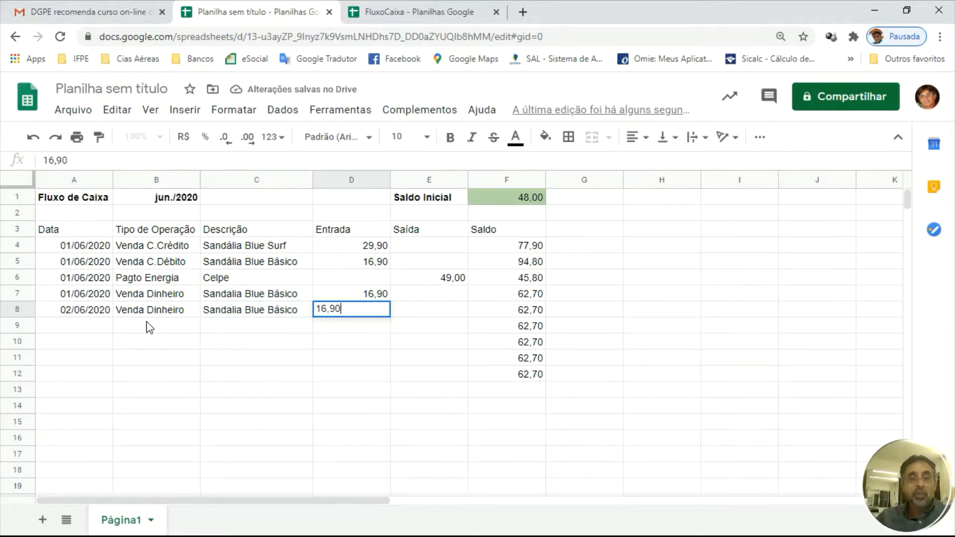
pyautogui.press('Tab')
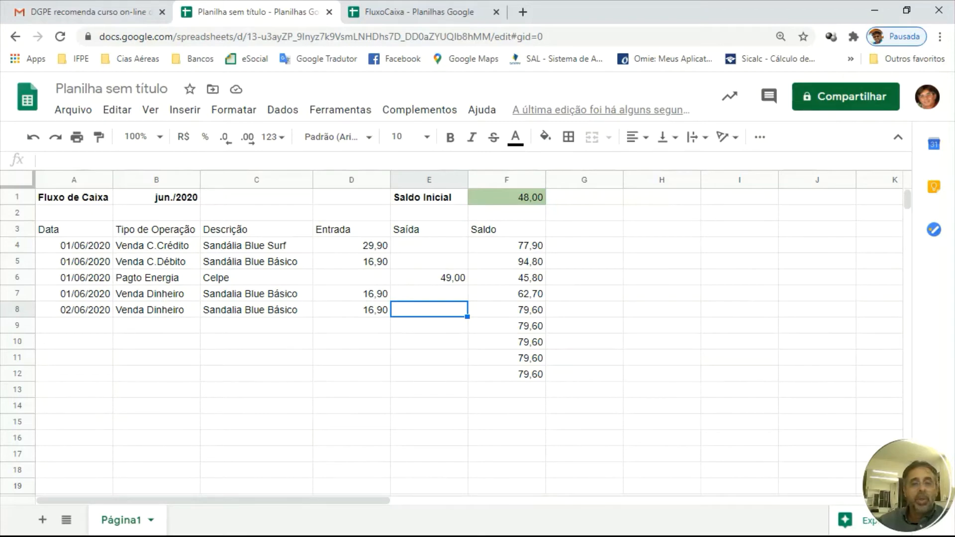
# Step: Add the label Totais in cell C13 below the transaction rows
pyautogui.click(351, 390)
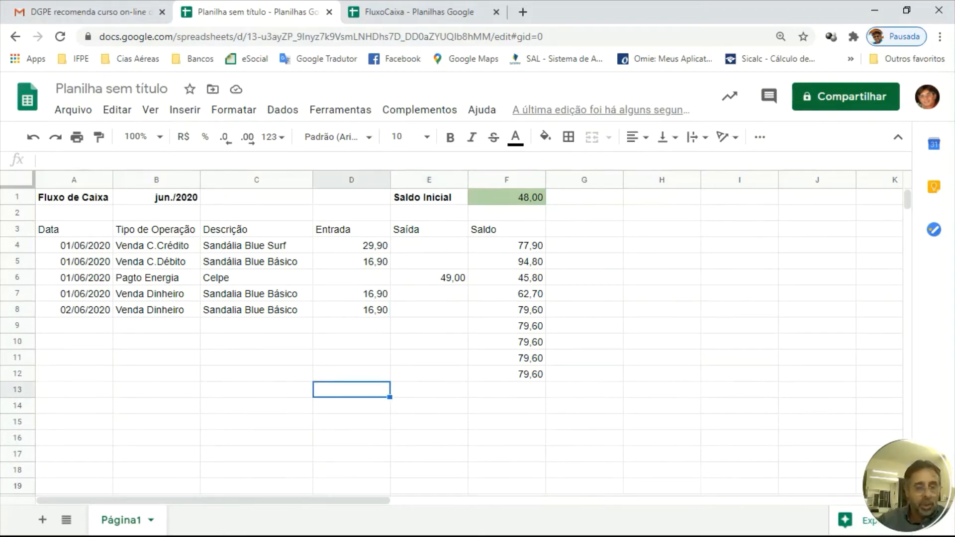
pyautogui.click(256, 390)
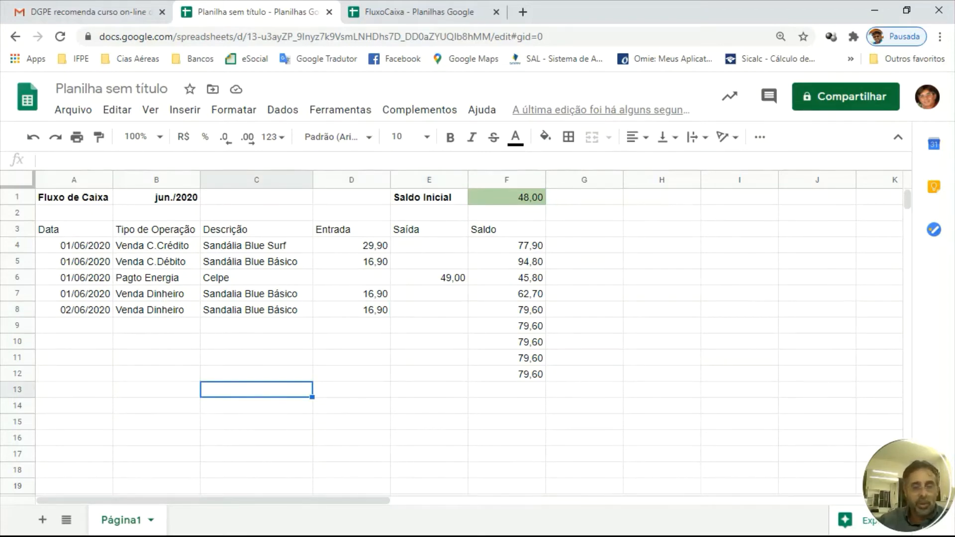
pyautogui.write('Totais')
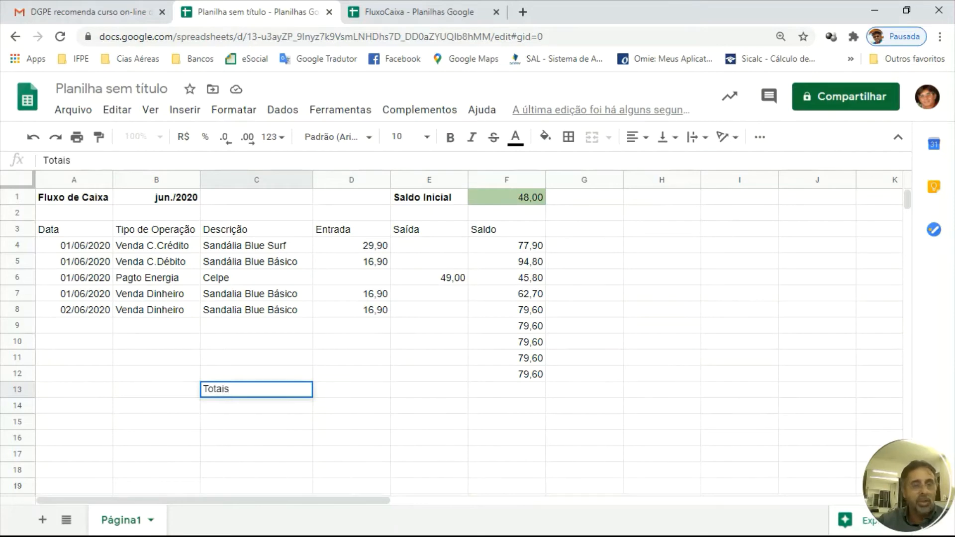
pyautogui.press('Tab')
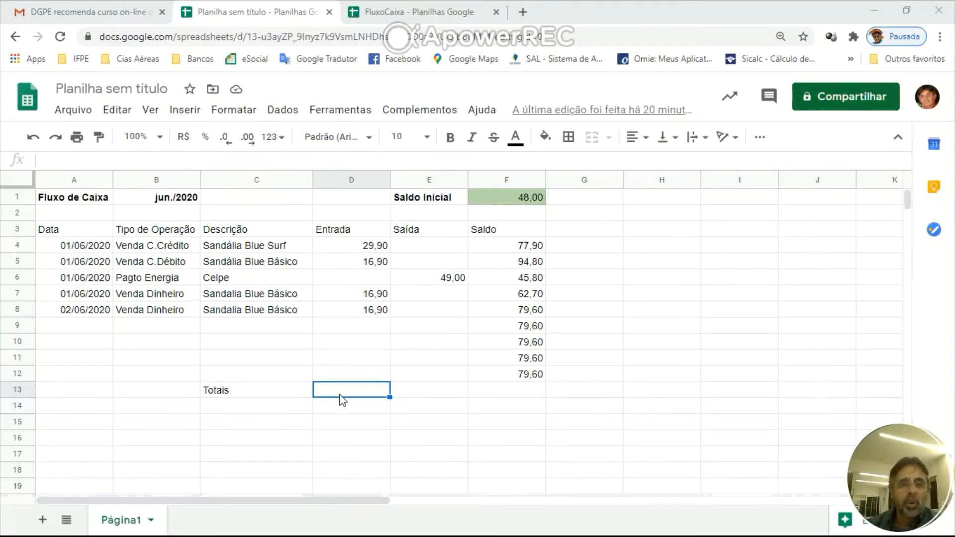
# Step: Total the Entrada column in cell D13 with the SUM function over D4:D12
pyautogui.click(194, 113)
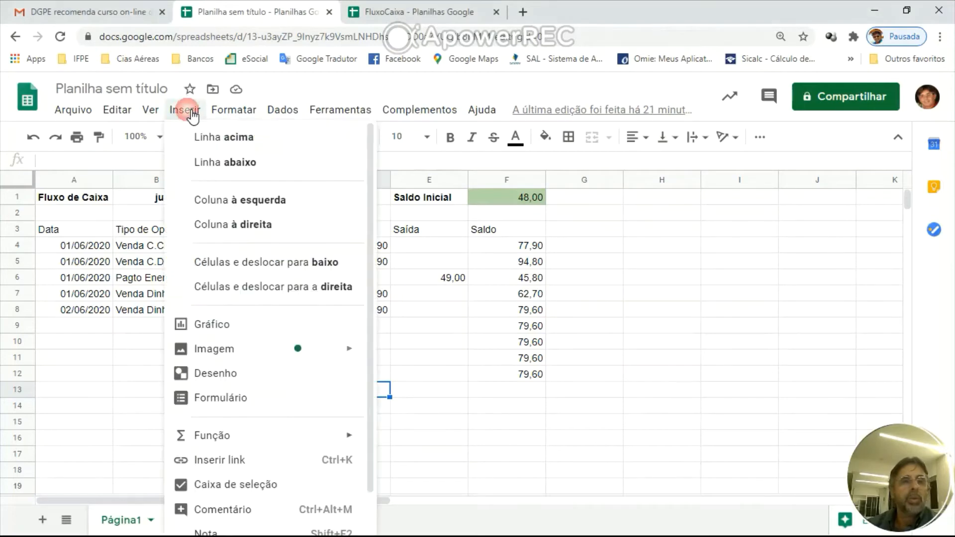
pyautogui.moveTo(230, 448)
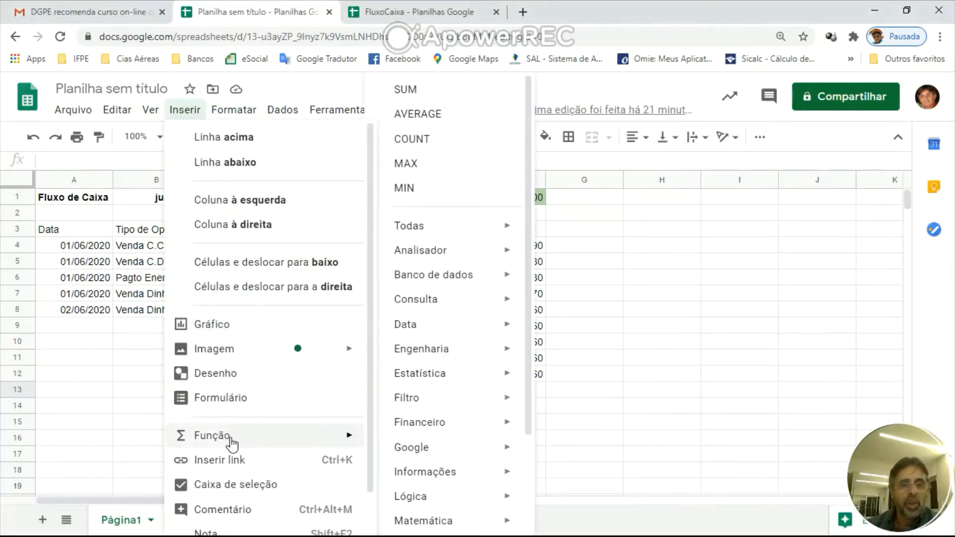
pyautogui.click(424, 94)
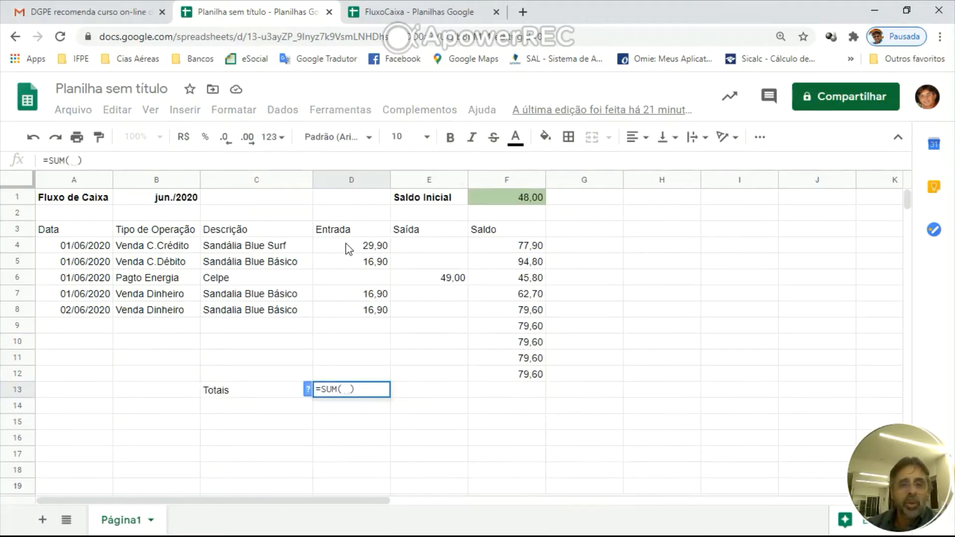
pyautogui.moveTo(346, 245); pyautogui.dragTo(350, 371)
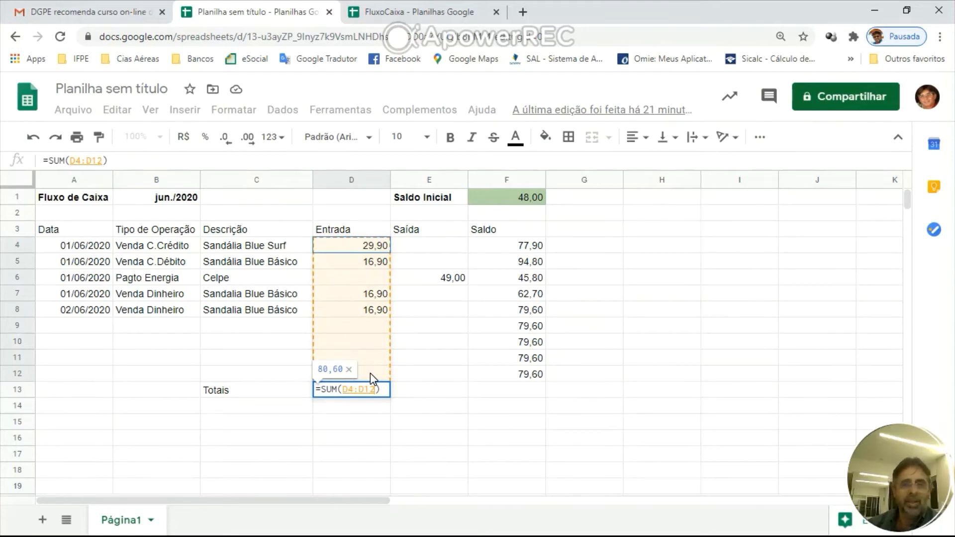
pyautogui.moveTo(370, 373); pyautogui.dragTo(372, 374)
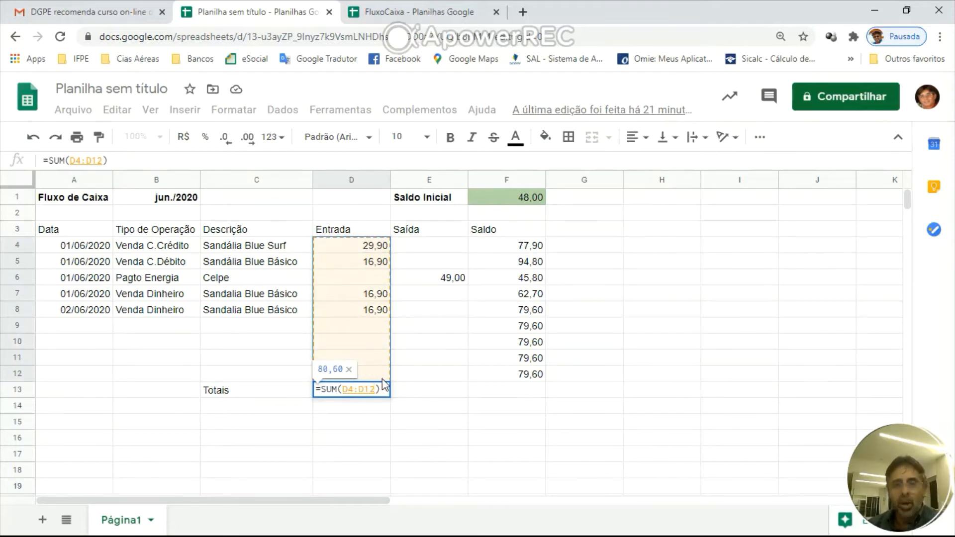
pyautogui.press('Return')
# Step: Copy the total formula from D13 across to E13 for the Saída column
pyautogui.click(341, 395)
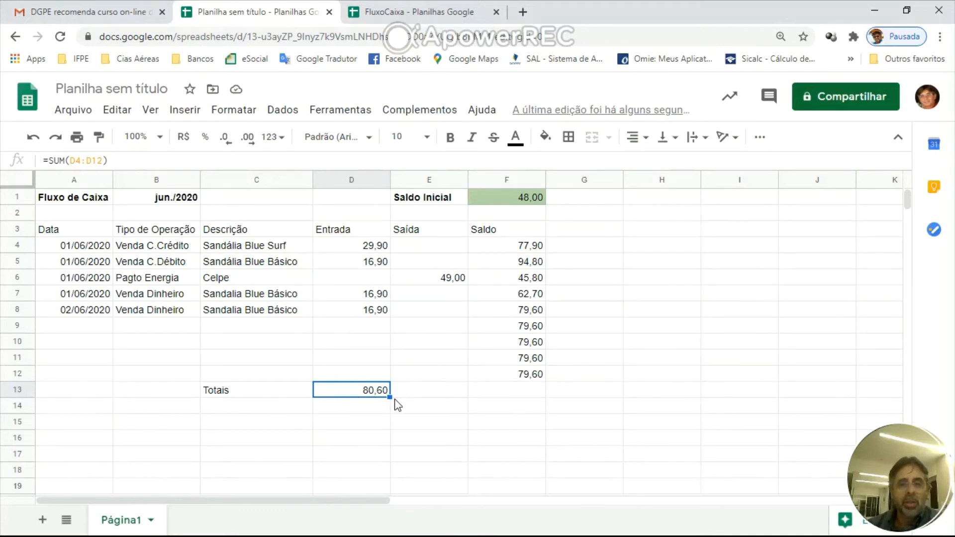
pyautogui.moveTo(389, 397); pyautogui.dragTo(476, 406)
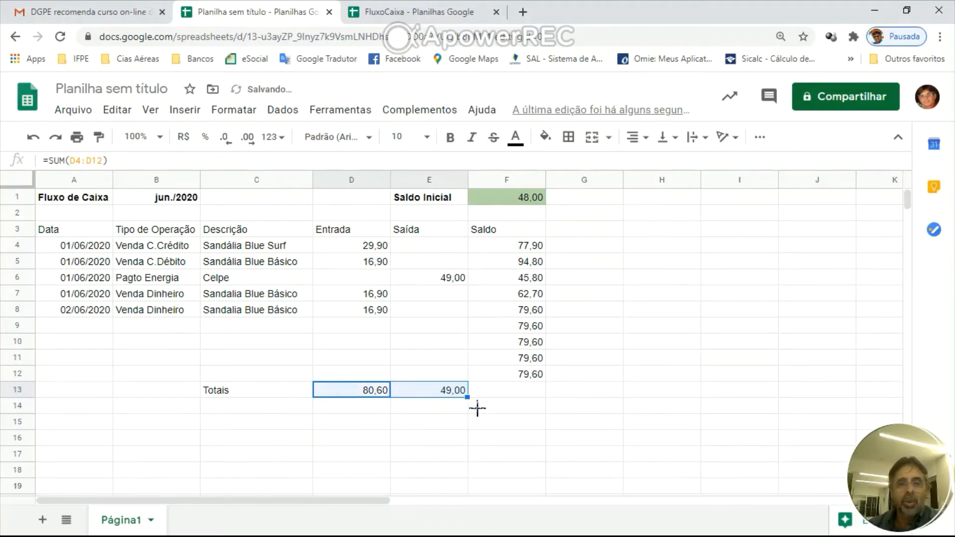
pyautogui.click(426, 393)
# Step: Enter the date 02/06/2020 in A9 and the operation type Almoço in B9
pyautogui.click(85, 326)
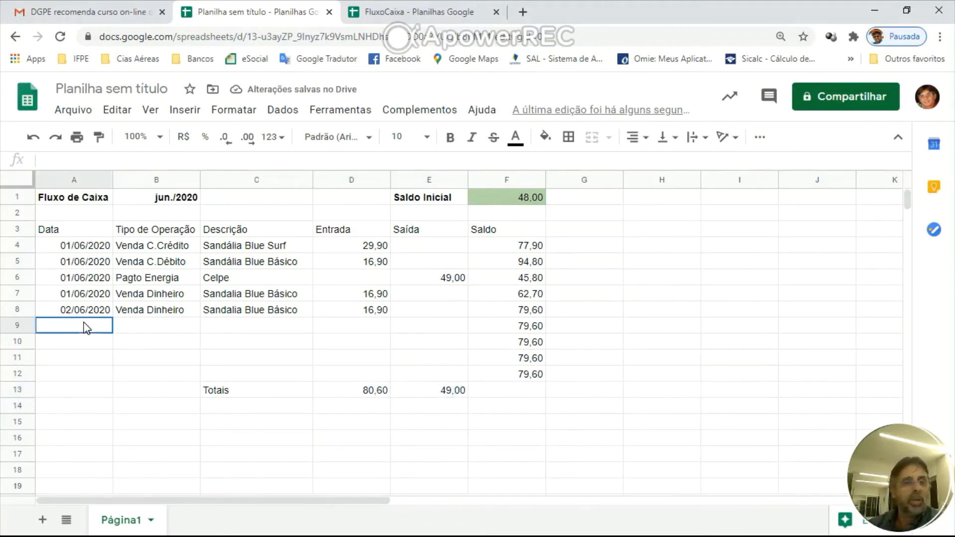
pyautogui.write('02/06/2020')
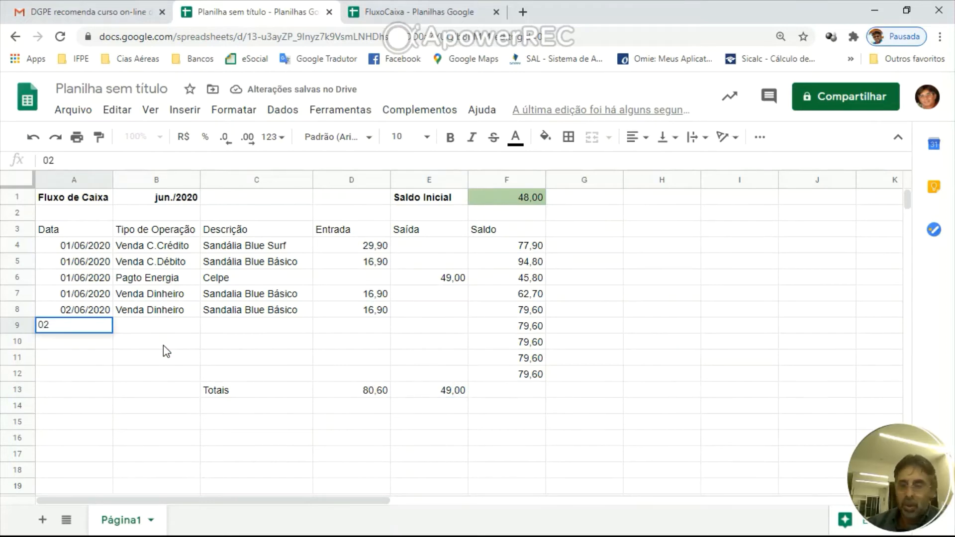
pyautogui.press('Tab')
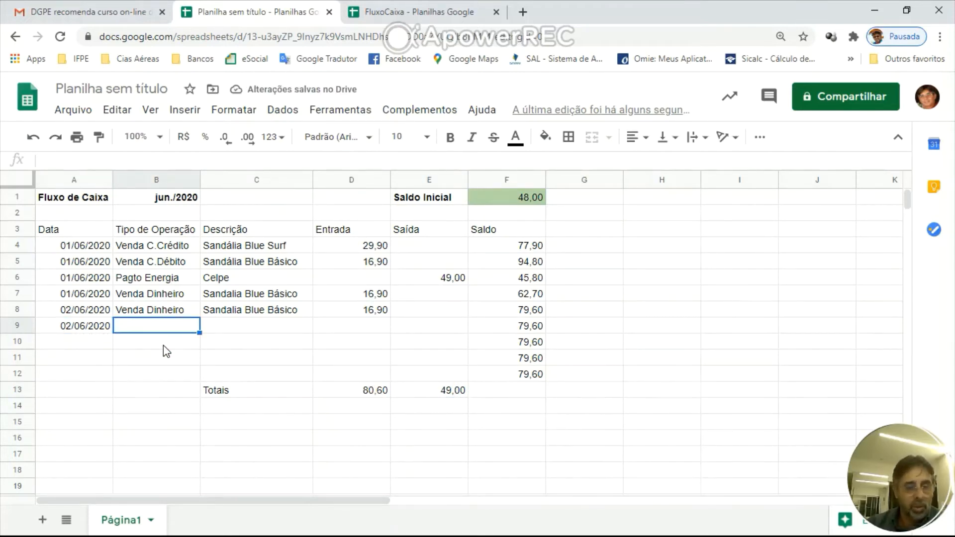
pyautogui.write('Almoço')
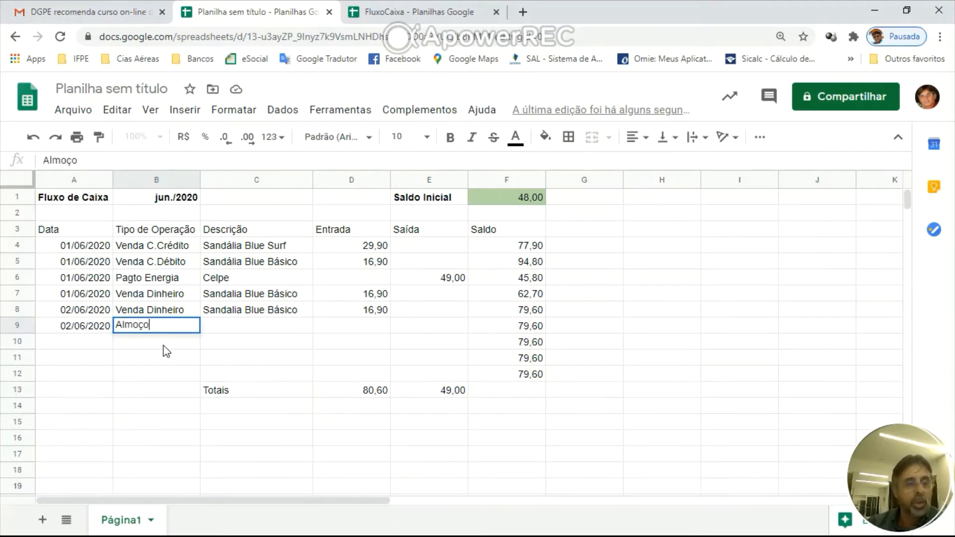
pyautogui.press('Tab')
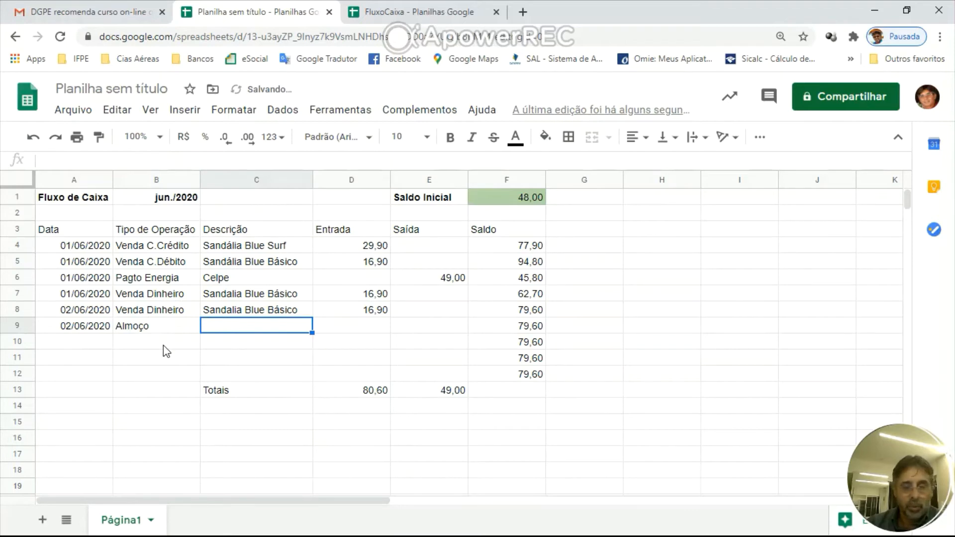
# Step: Enter the person's first name as the description in C9 and the Saída amount 19 in E9
pyautogui.write('Jo')
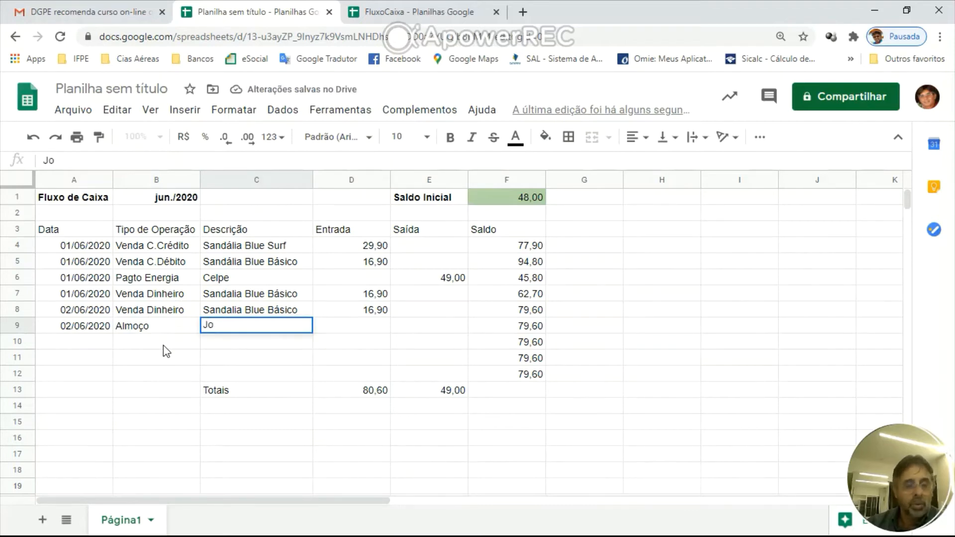
pyautogui.write('sé')
pyautogui.press('Tab')
pyautogui.press('Left')
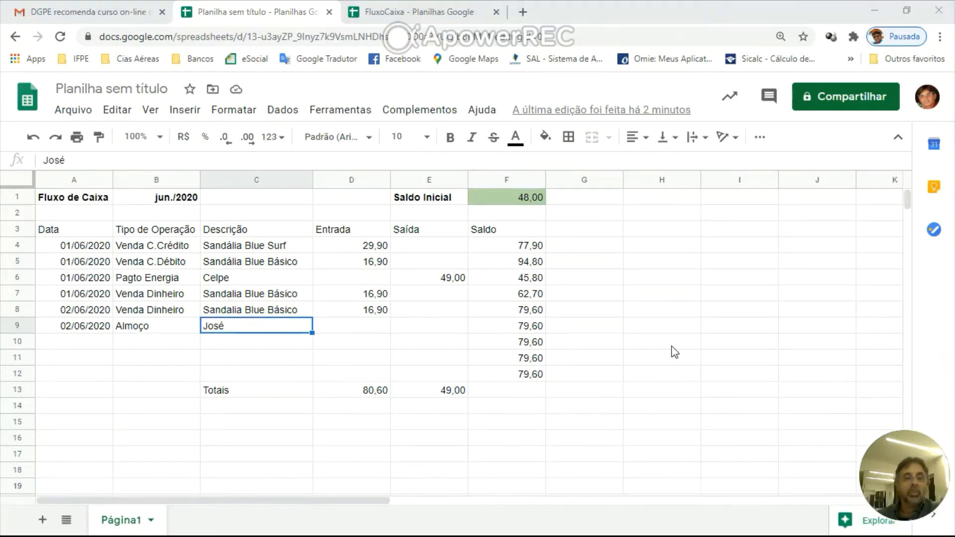
pyautogui.click(321, 324)
pyautogui.press('Tab')
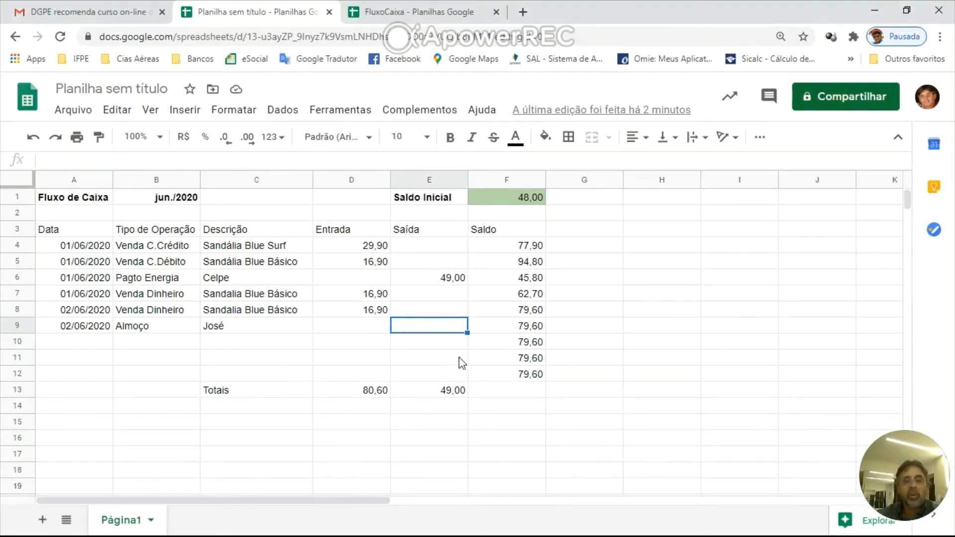
pyautogui.write('19')
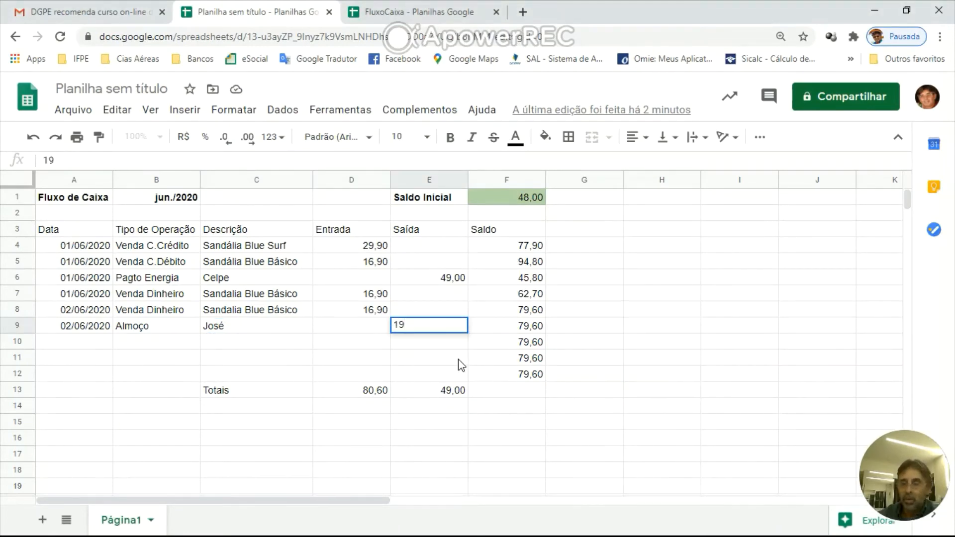
pyautogui.press('Return')
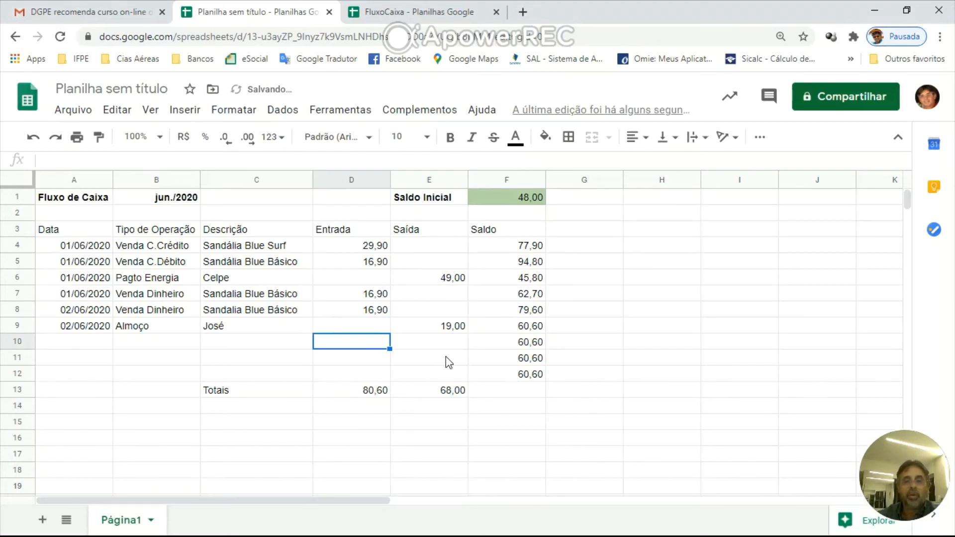
pyautogui.click(442, 391)
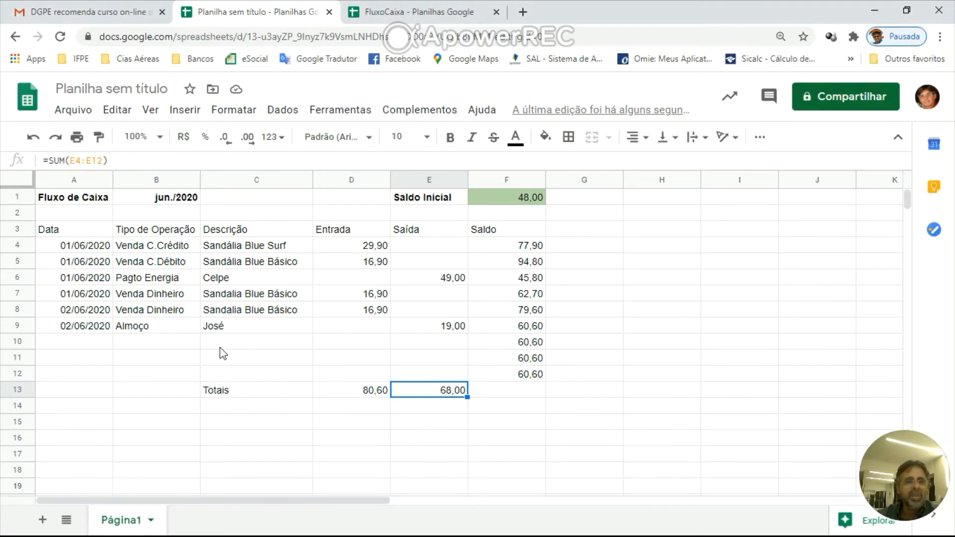
# Step: Format the Totais row C13:F13 with all borders, a golden yellow fill and bold text
pyautogui.moveTo(262, 393); pyautogui.dragTo(506, 398)
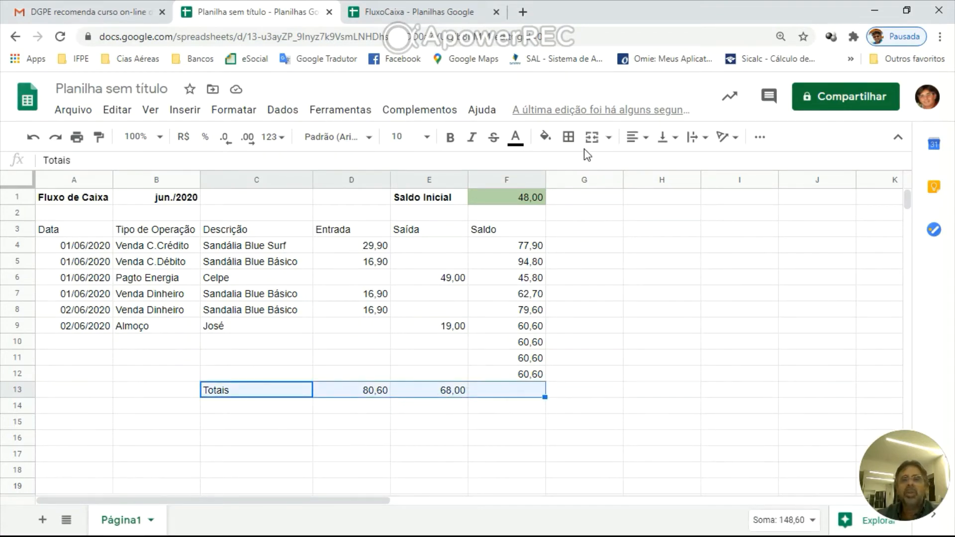
pyautogui.click(568, 138)
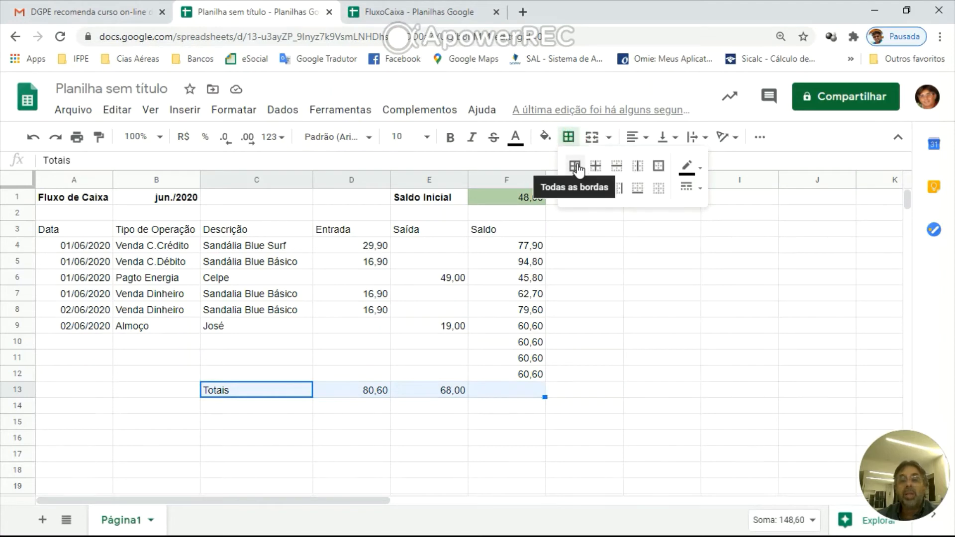
pyautogui.click(575, 168)
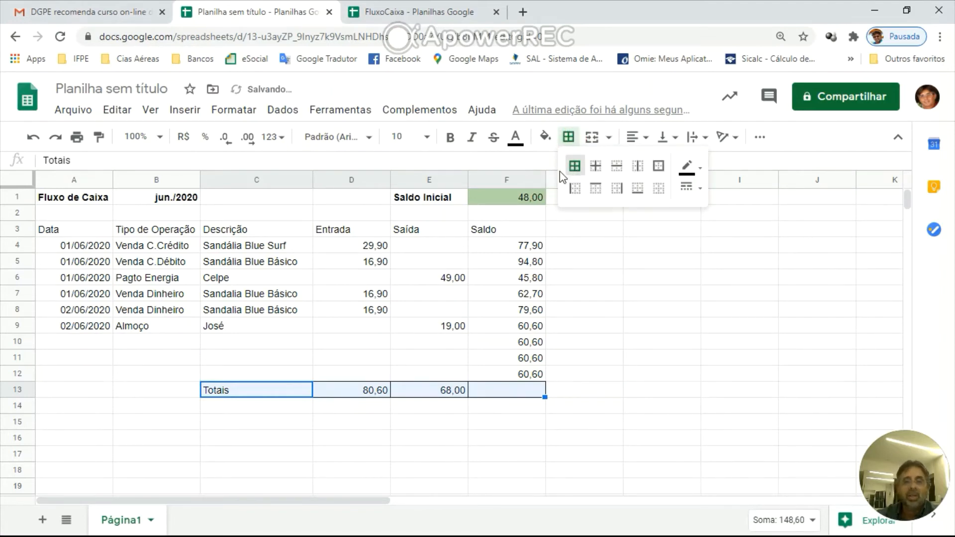
pyautogui.click(545, 138)
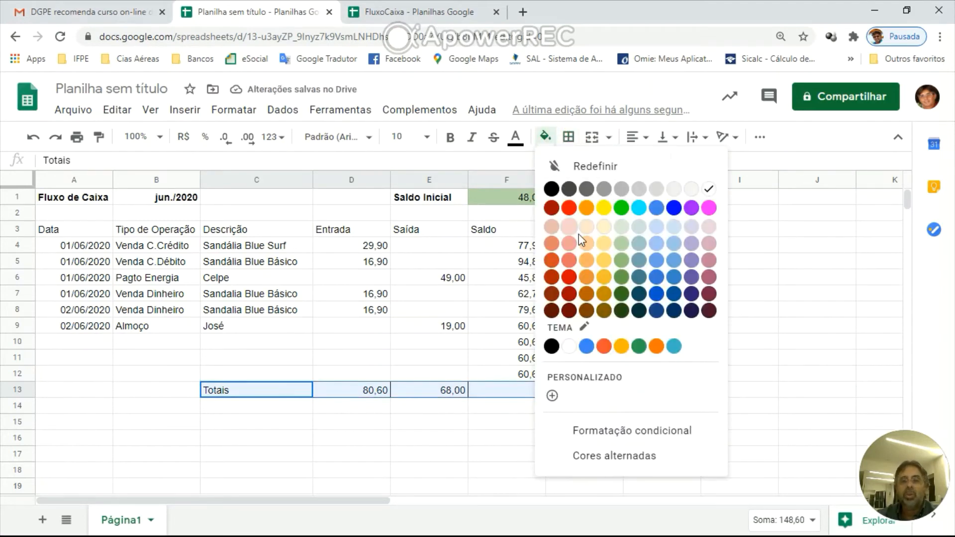
pyautogui.click(604, 261)
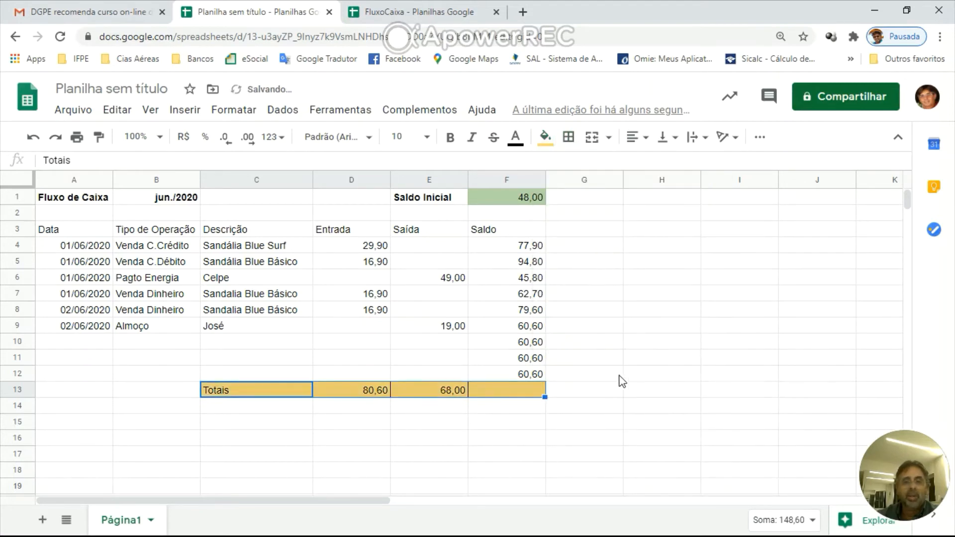
pyautogui.click(450, 137)
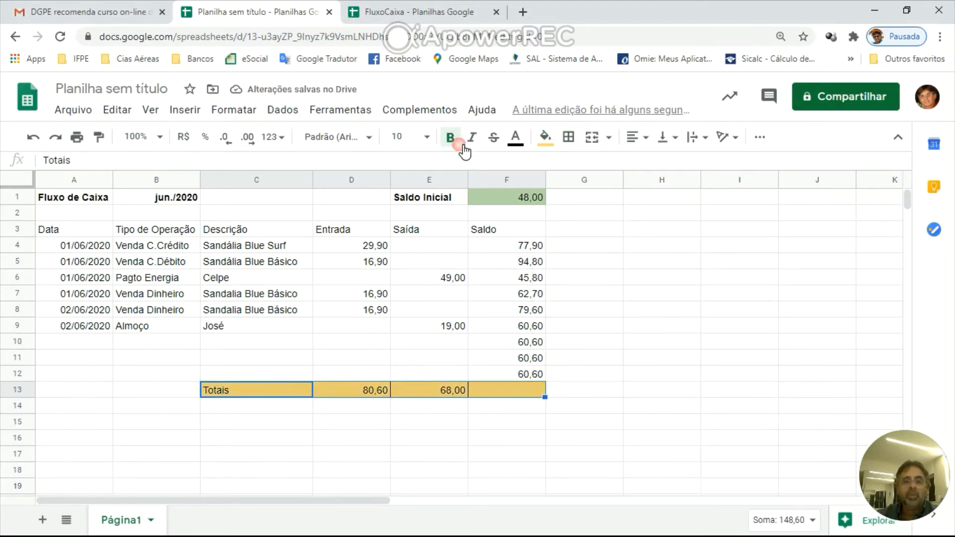
pyautogui.click(661, 393)
# Step: Show the final balance in the Totais row by entering the formula =F12 in cell F13
pyautogui.click(504, 391)
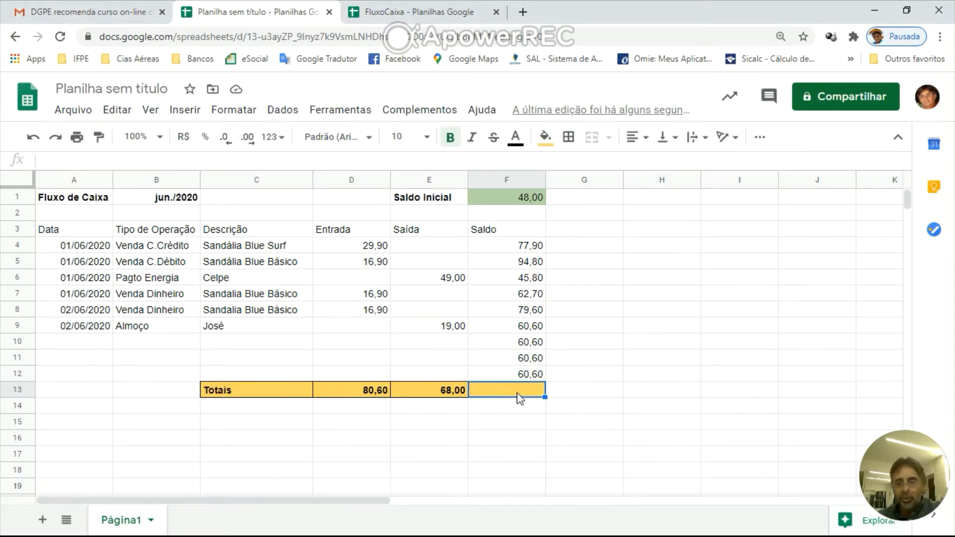
pyautogui.write('=')
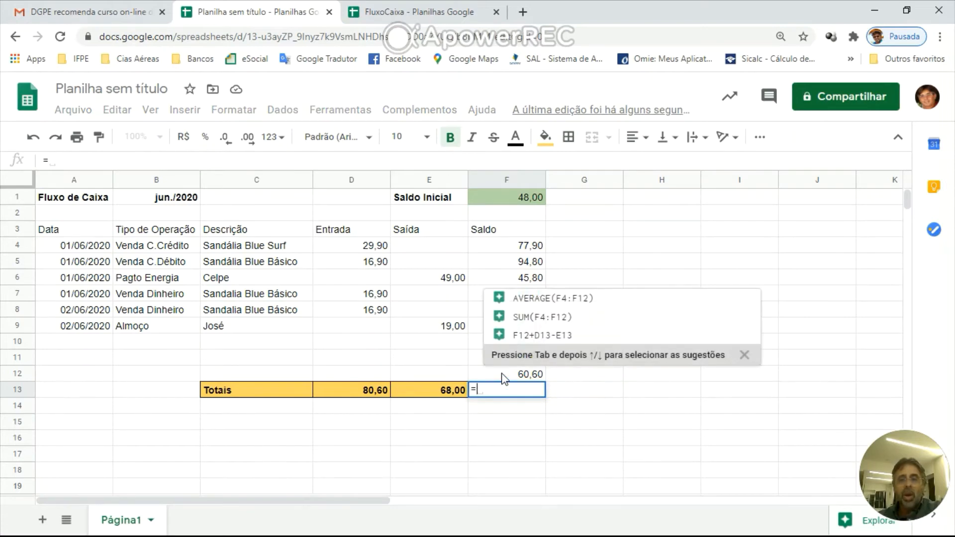
pyautogui.click(502, 374)
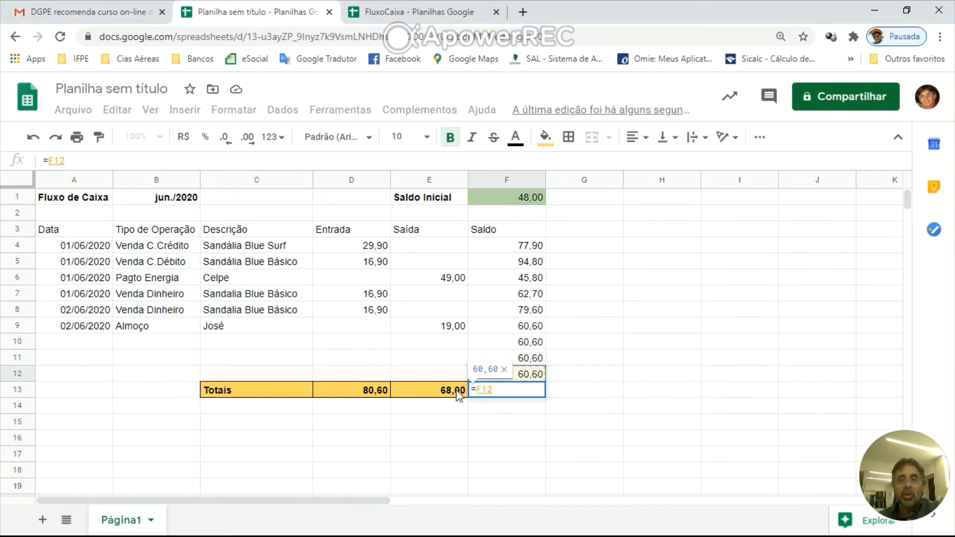
pyautogui.press('Return')
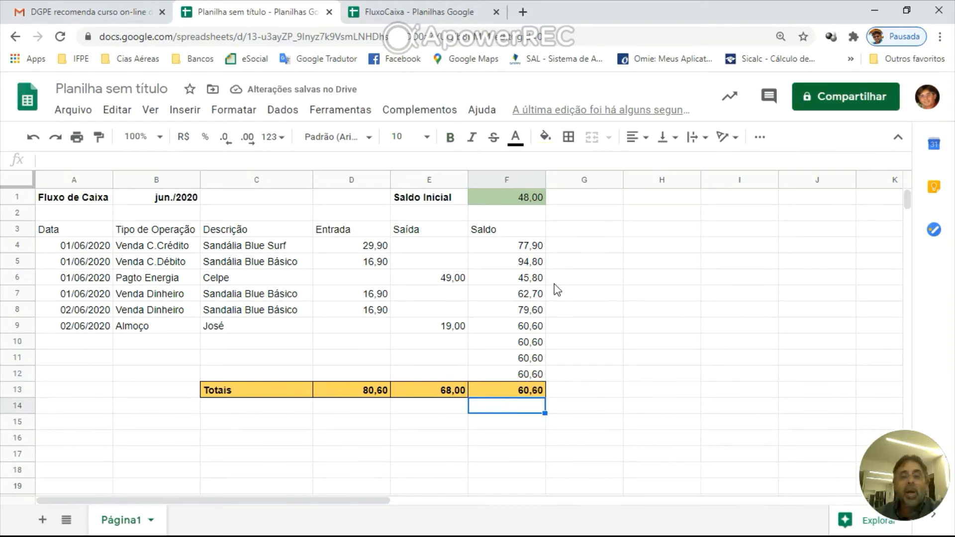
# Step: Make the header row A3:F3 bold and apply all borders to it
pyautogui.moveTo(514, 232); pyautogui.dragTo(81, 229)
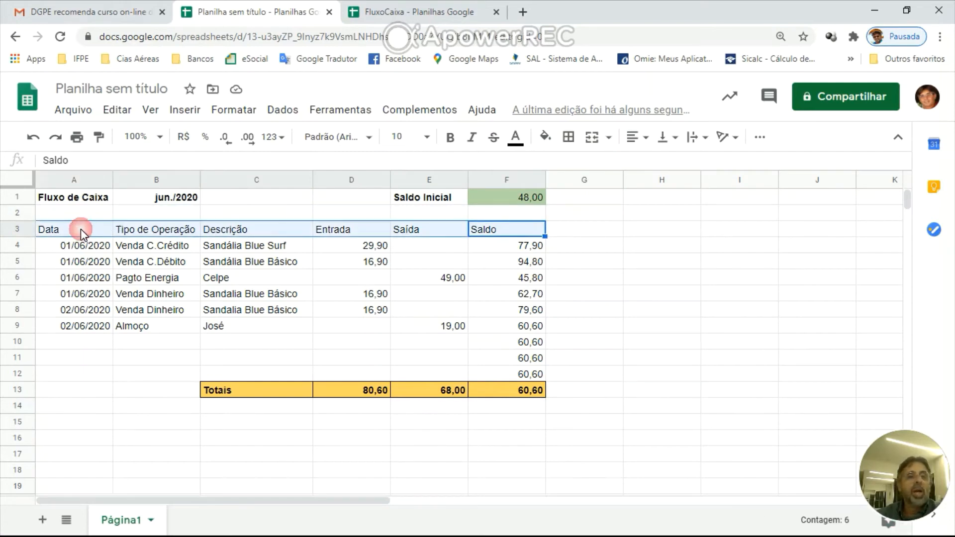
pyautogui.click(452, 139)
pyautogui.click(568, 137)
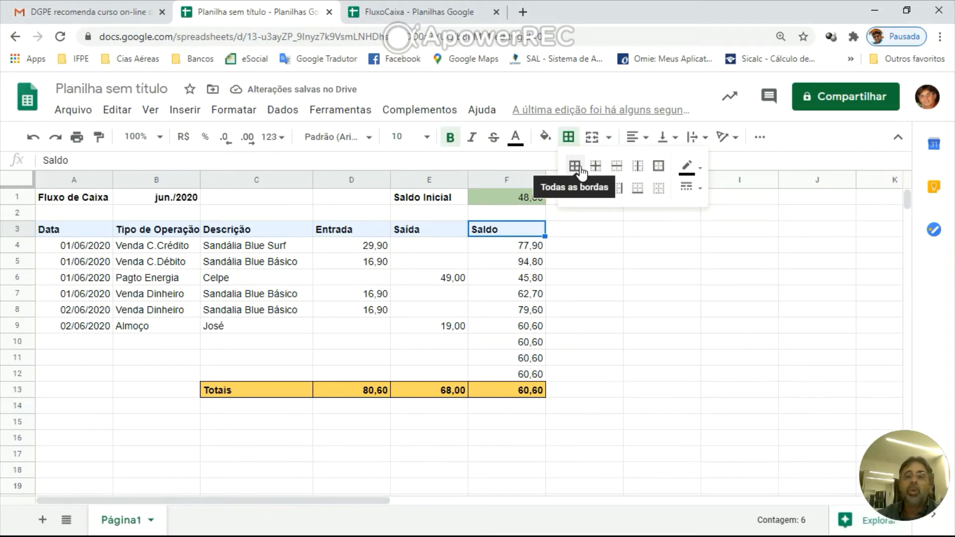
pyautogui.click(581, 170)
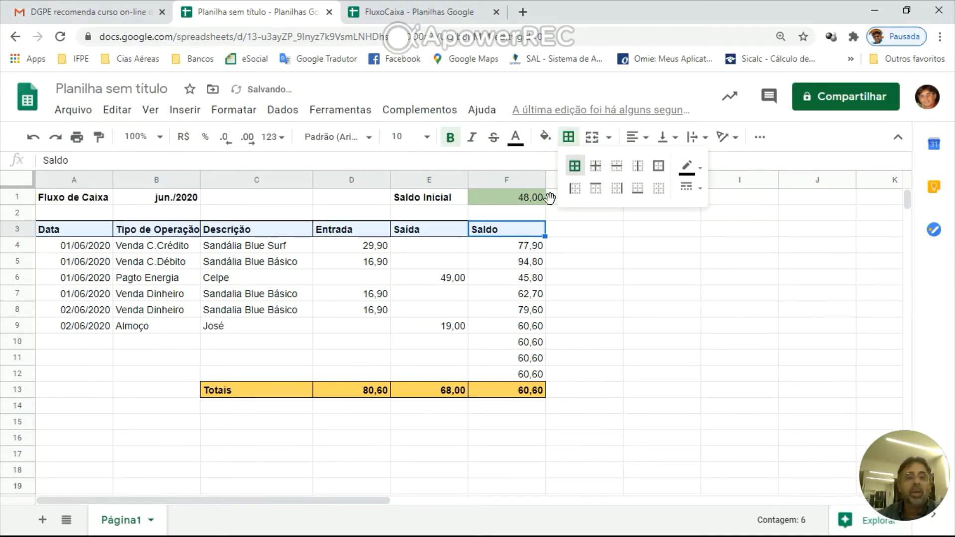
pyautogui.click(646, 295)
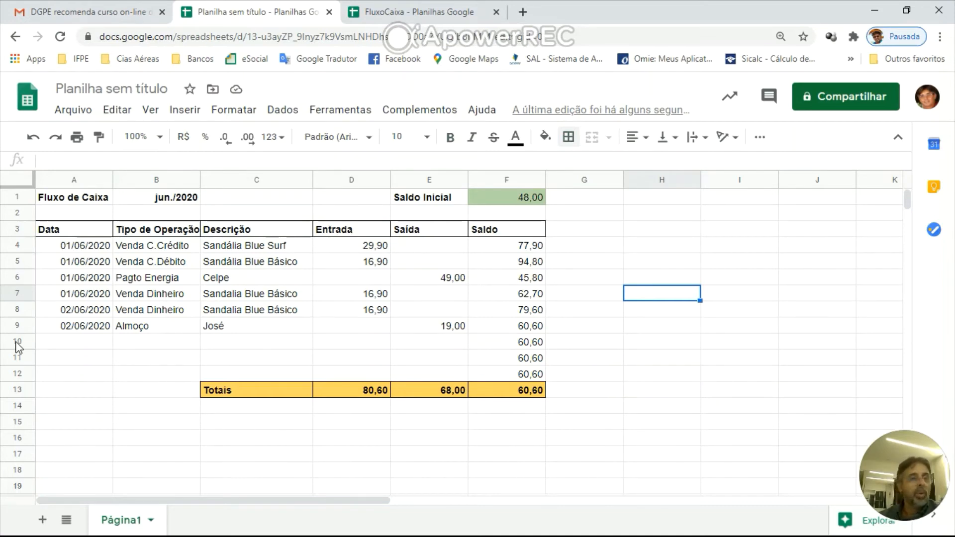
# Step: Insert three blank rows above rows 10 to 12 twice, making room for six more transactions
pyautogui.moveTo(19, 343); pyautogui.dragTo(26, 381)
pyautogui.rightClick(26, 381)
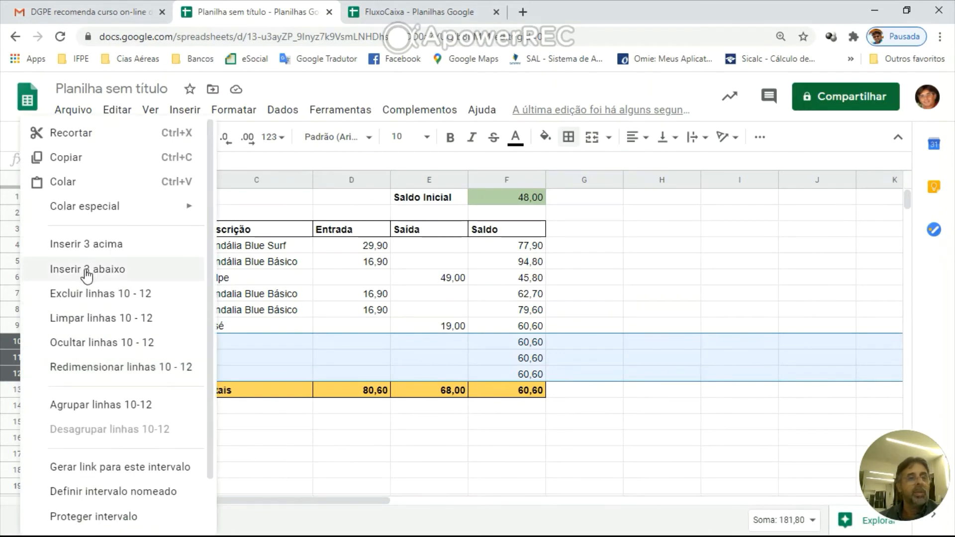
pyautogui.click(85, 244)
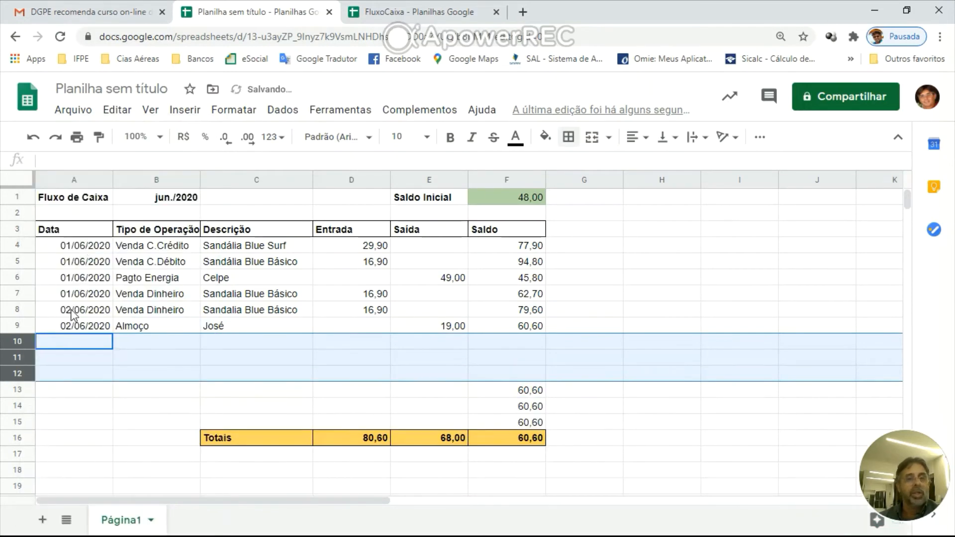
pyautogui.rightClick(27, 365)
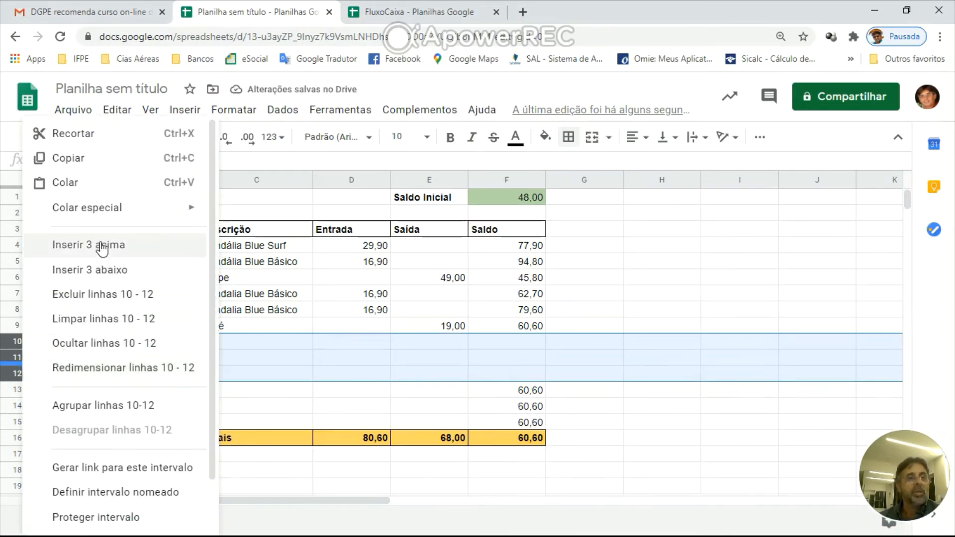
pyautogui.click(124, 251)
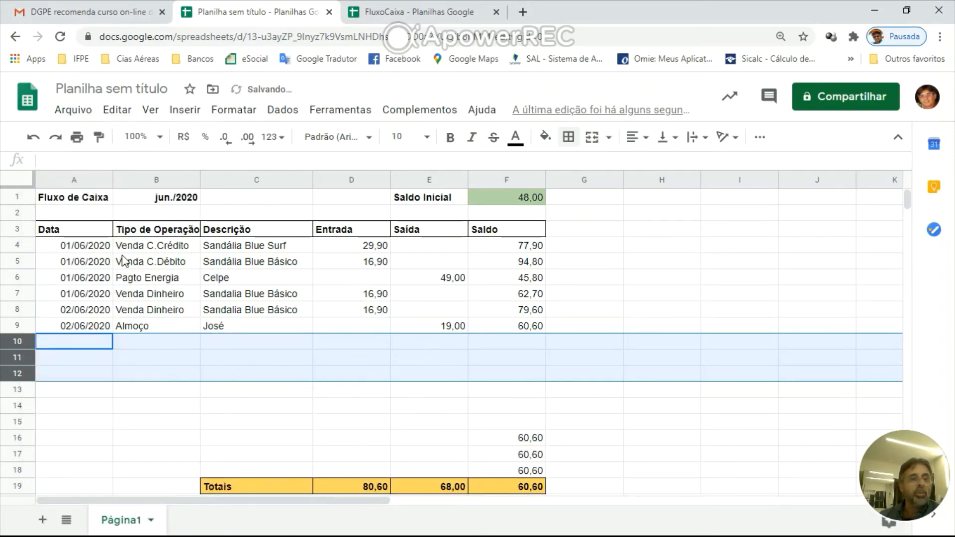
# Step: Copy the transactions in A4:E9 to A10 and extend the Saldo formula from F9 down to F15
pyautogui.moveTo(102, 248); pyautogui.dragTo(456, 340)
pyautogui.hotkey('ctrl', 'c')
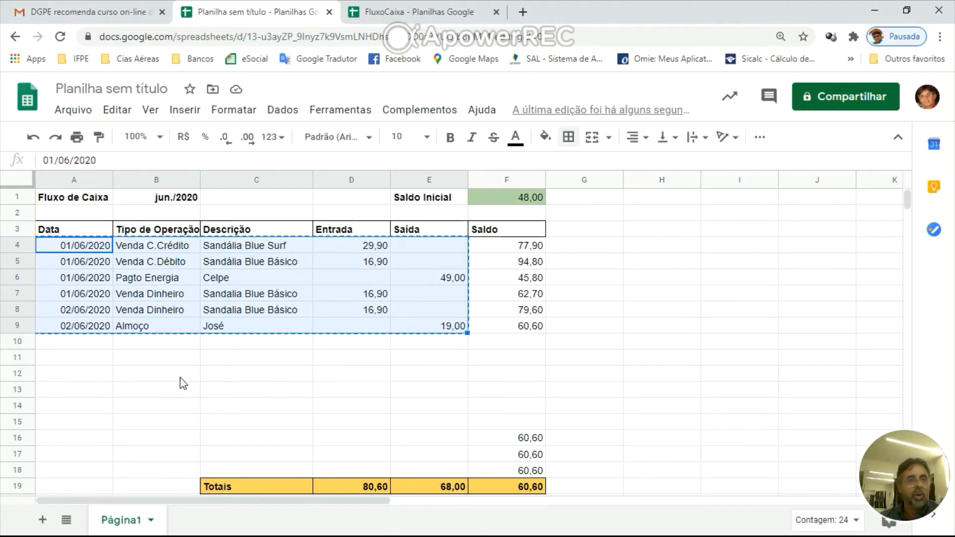
pyautogui.click(96, 341)
pyautogui.hotkey('ctrl', 'v')
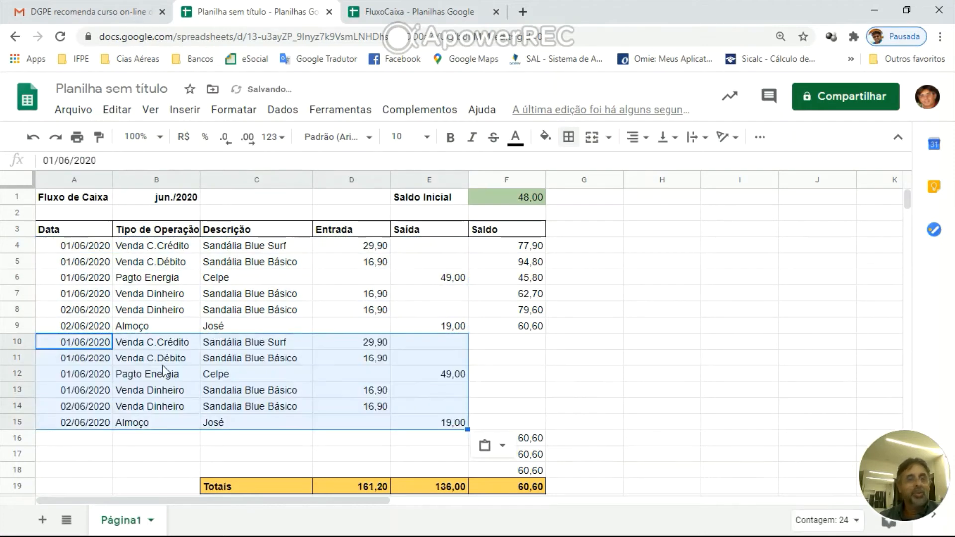
pyautogui.click(515, 328)
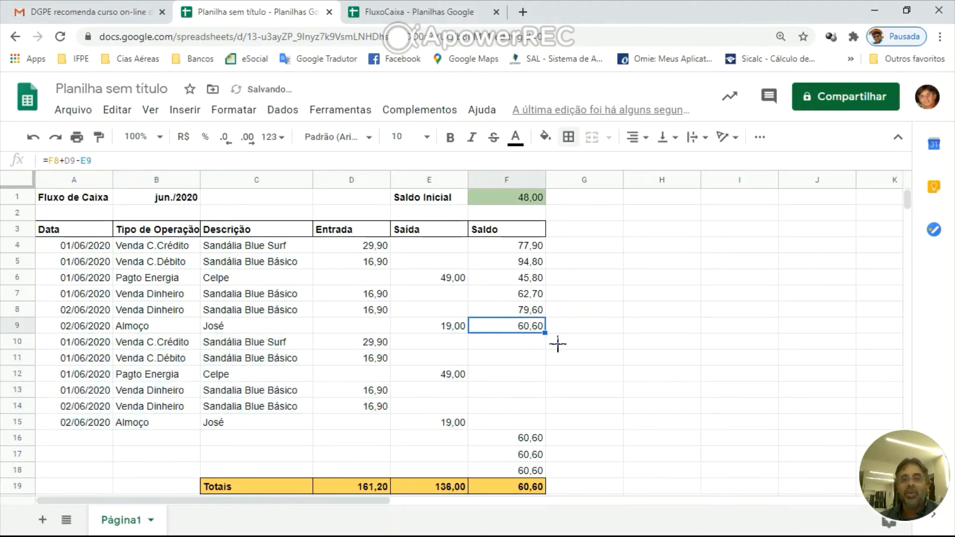
pyautogui.moveTo(545, 333); pyautogui.dragTo(547, 427)
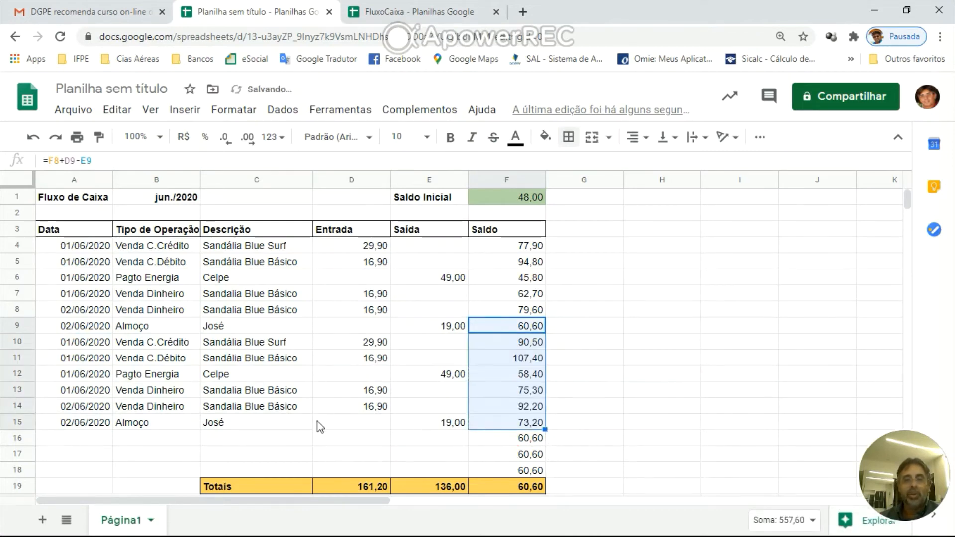
# Step: Copy the transaction rows A13:F15, including their Saldo formulas, into rows 16 to 18
pyautogui.moveTo(67, 390); pyautogui.dragTo(522, 424)
pyautogui.hotkey('ctrl', 'c')
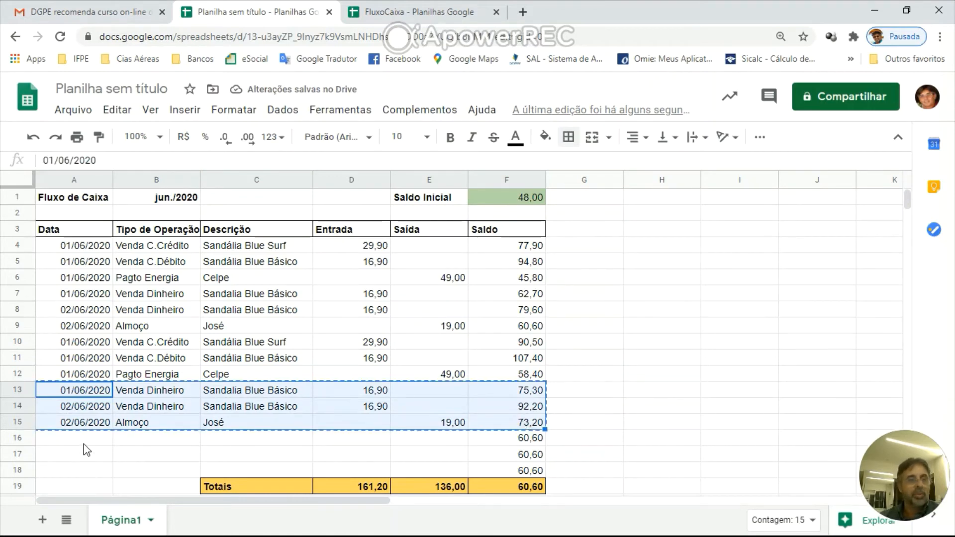
pyautogui.click(84, 443)
pyautogui.hotkey('ctrl', 'v')
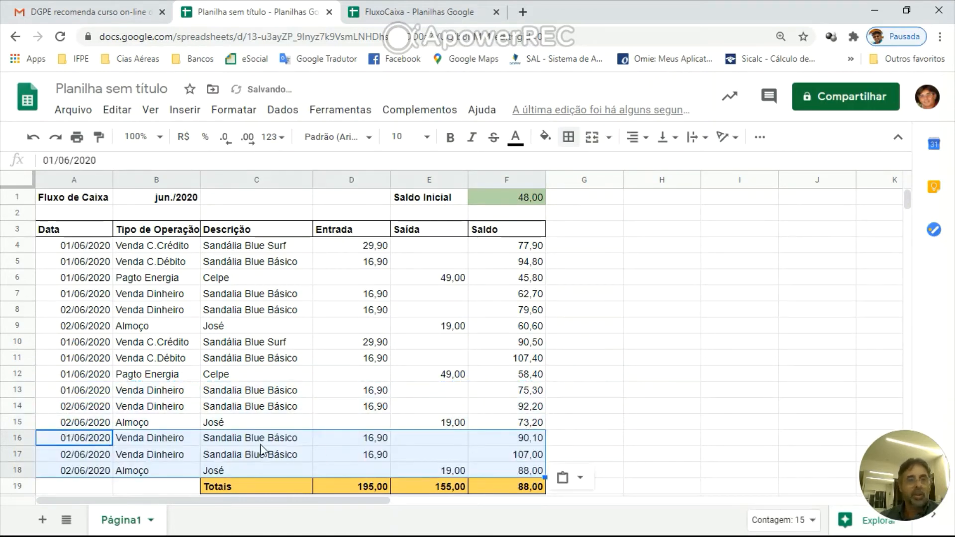
# Step: Set the Entrada amount in D14 to 35 and the one in D17 to 160
pyautogui.click(543, 424)
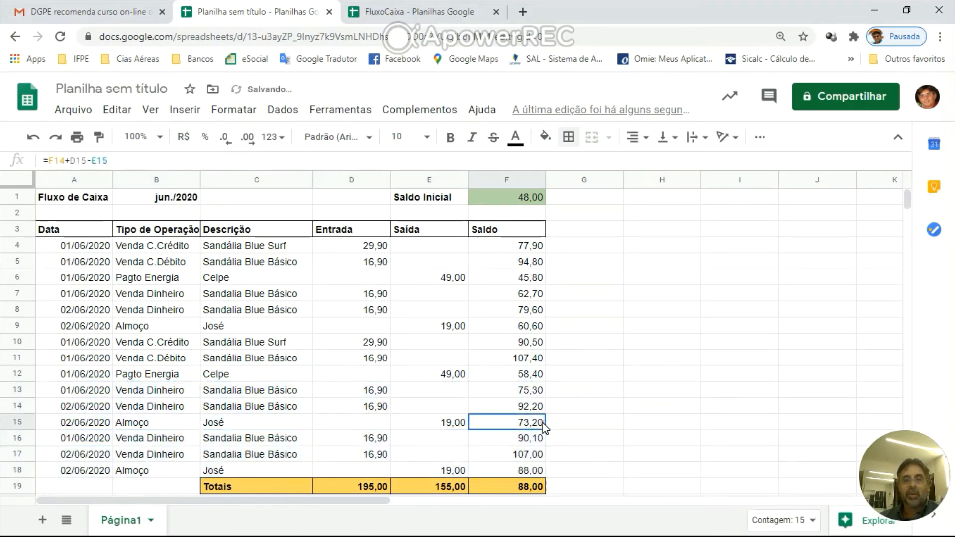
pyautogui.click(369, 408)
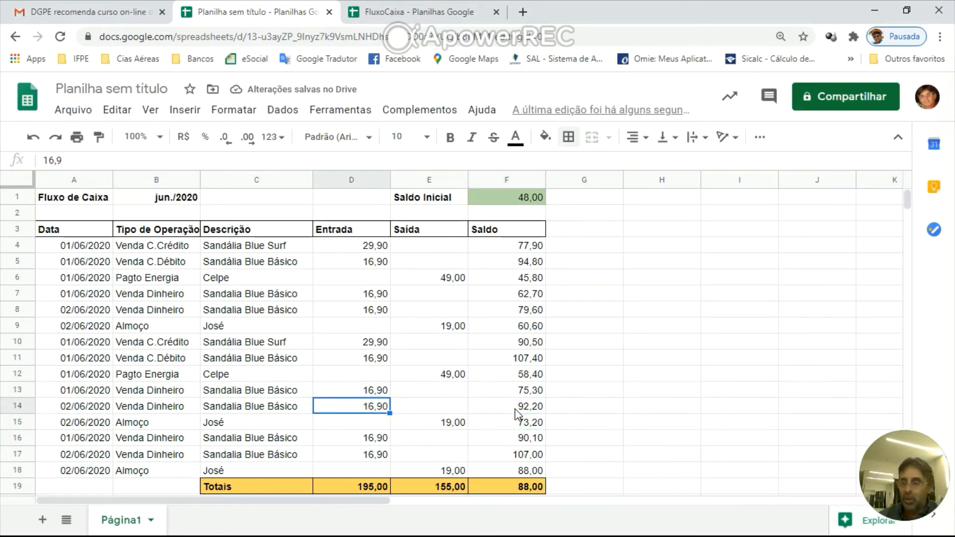
pyautogui.write('35')
pyautogui.press('Return')
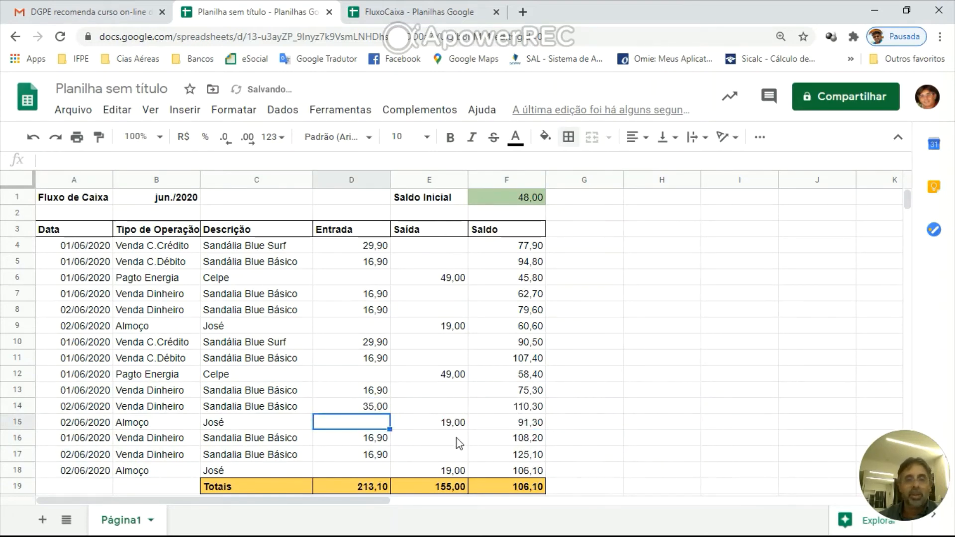
pyautogui.click(329, 457)
pyautogui.write('160')
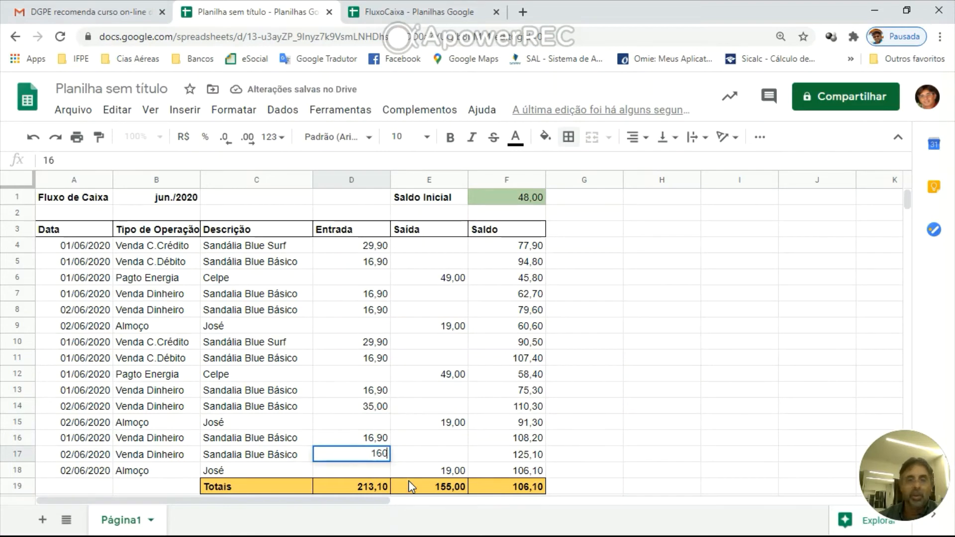
pyautogui.press('Return')
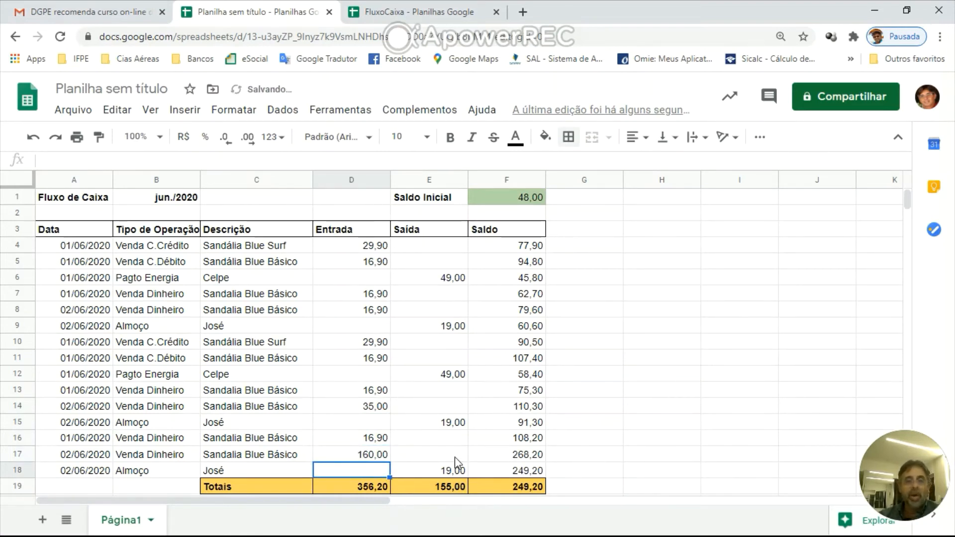
# Step: Replace the person's name in the Descrição of the Almoço entry in C15 with another first name
pyautogui.click(441, 423)
pyautogui.click(244, 412)
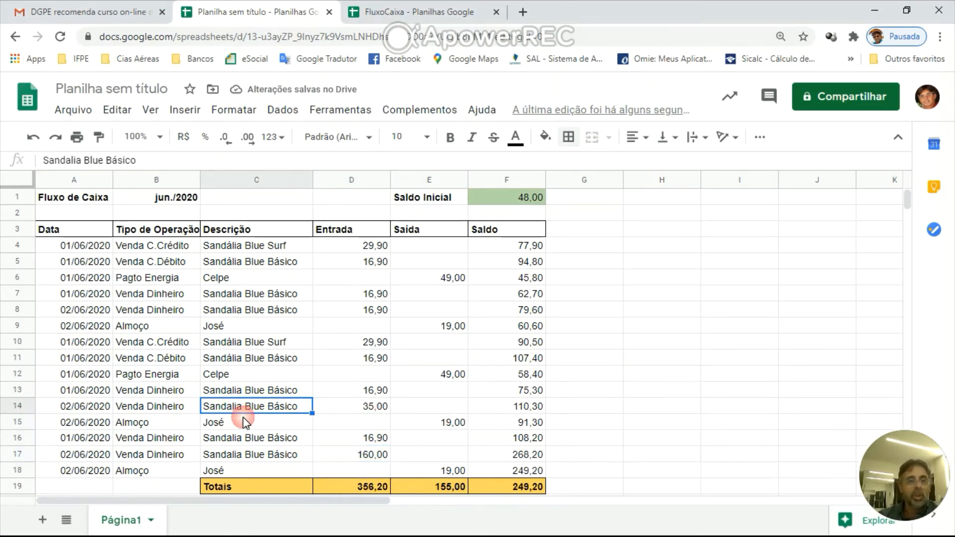
pyautogui.click(278, 422)
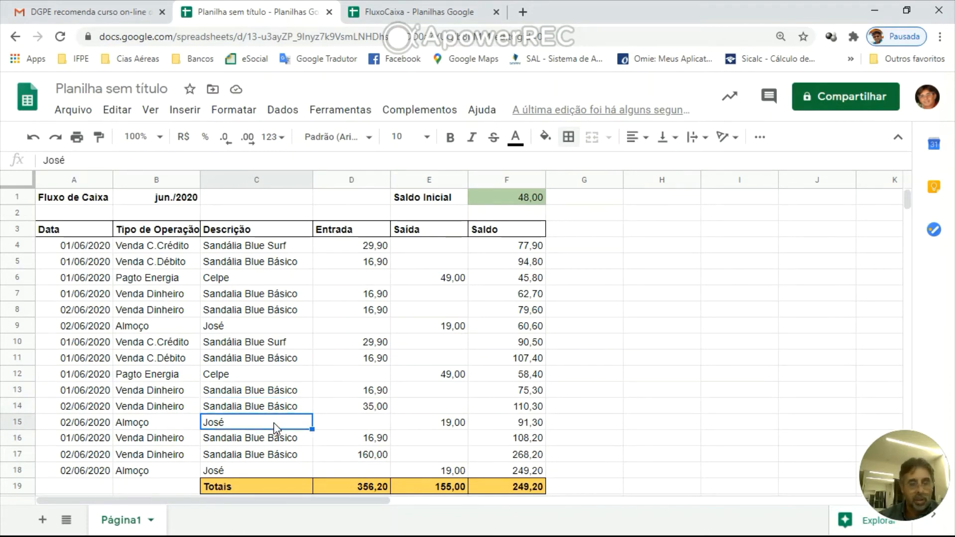
pyautogui.write('Ana')
pyautogui.press('Return')
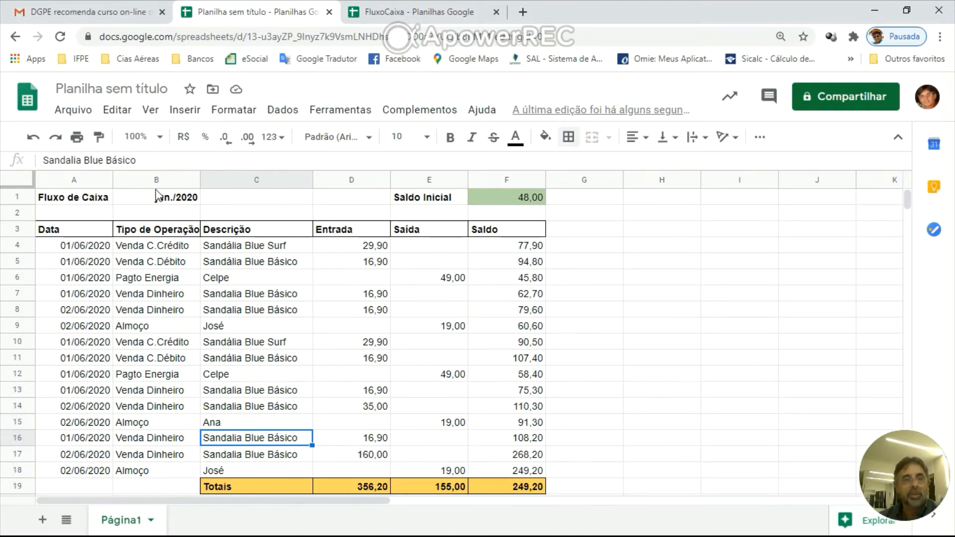
# Step: Freeze the sheet's rows up to the header in row 3
pyautogui.click(18, 229)
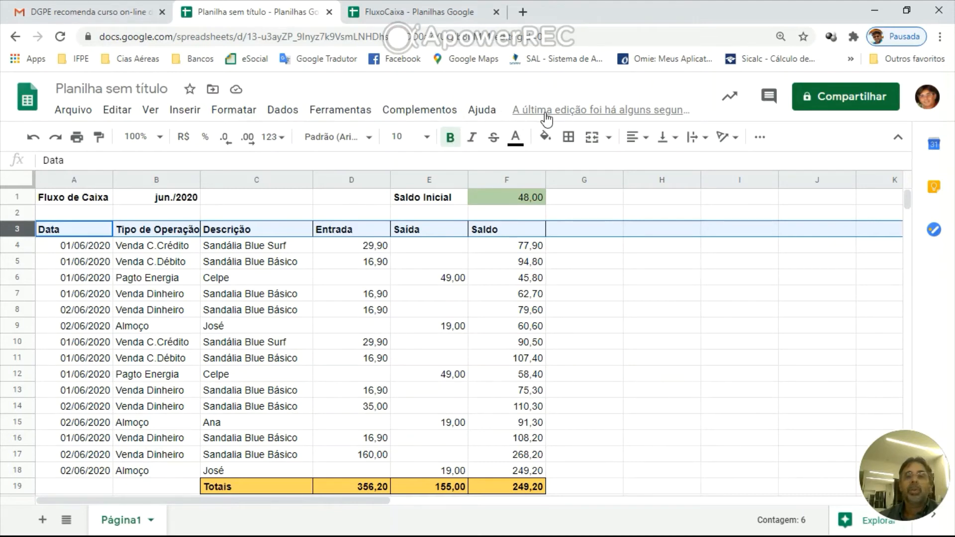
pyautogui.click(151, 111)
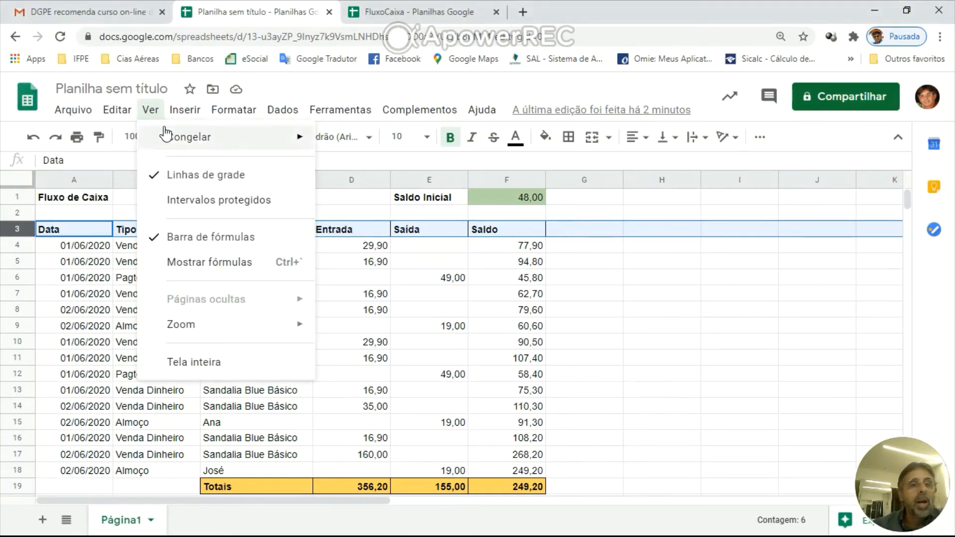
pyautogui.moveTo(192, 140)
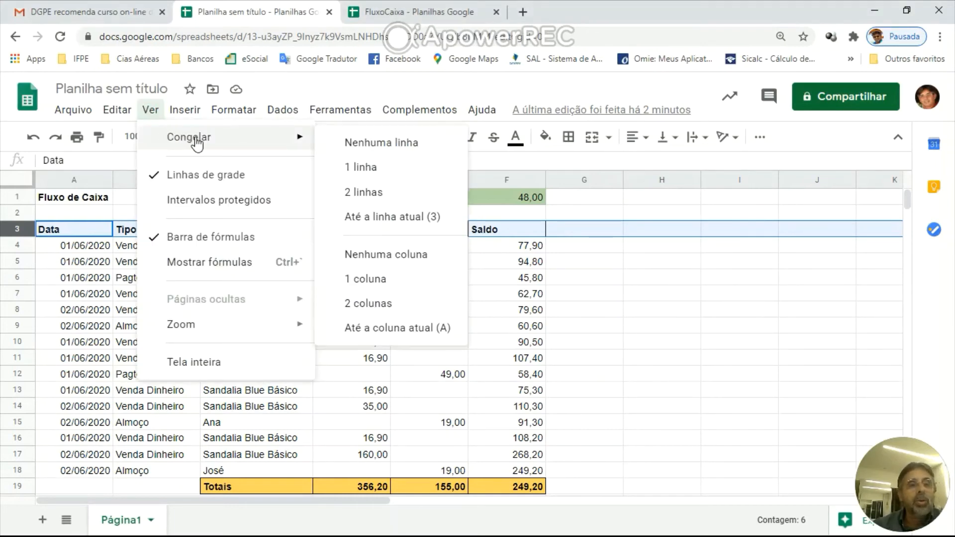
pyautogui.click(382, 219)
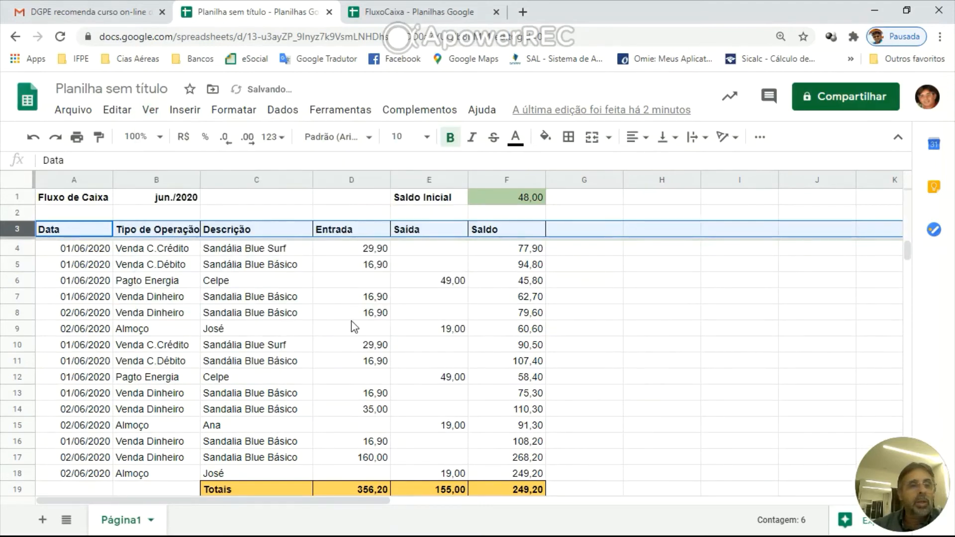
pyautogui.click(619, 314)
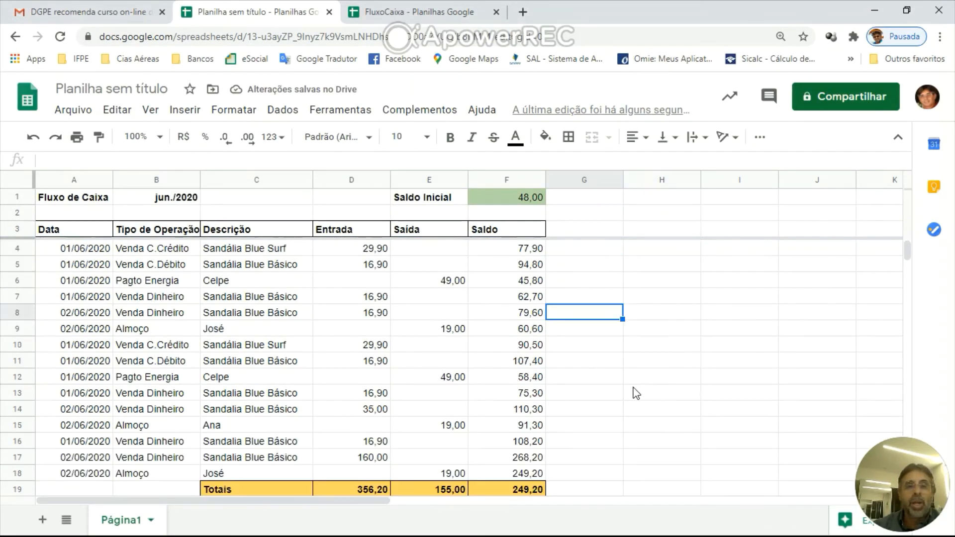
# Step: Examine the transaction list beneath the frozen header rows, down to the totals row and back
pyautogui.scroll(-2, 633, 396)
pyautogui.scroll(2, 631, 395)
pyautogui.scroll(-3, 630, 397)
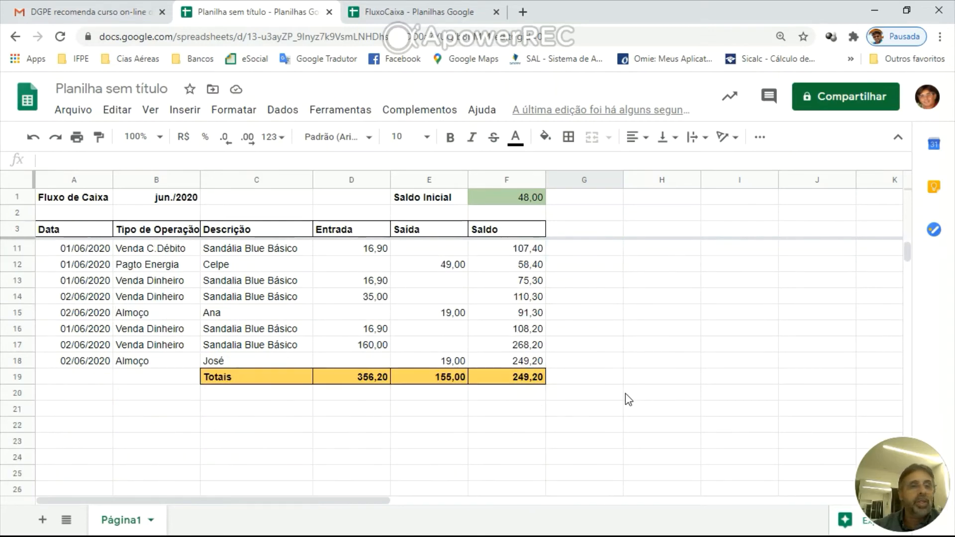
pyautogui.scroll(3, 629, 398)
pyautogui.scroll(-2, 626, 396)
pyautogui.scroll(2, 624, 401)
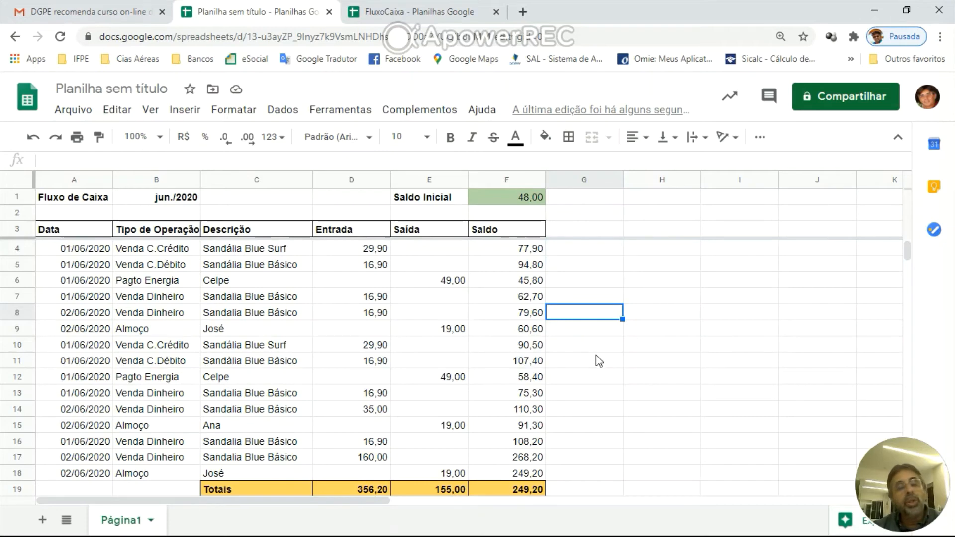
pyautogui.scroll(-3, 596, 362)
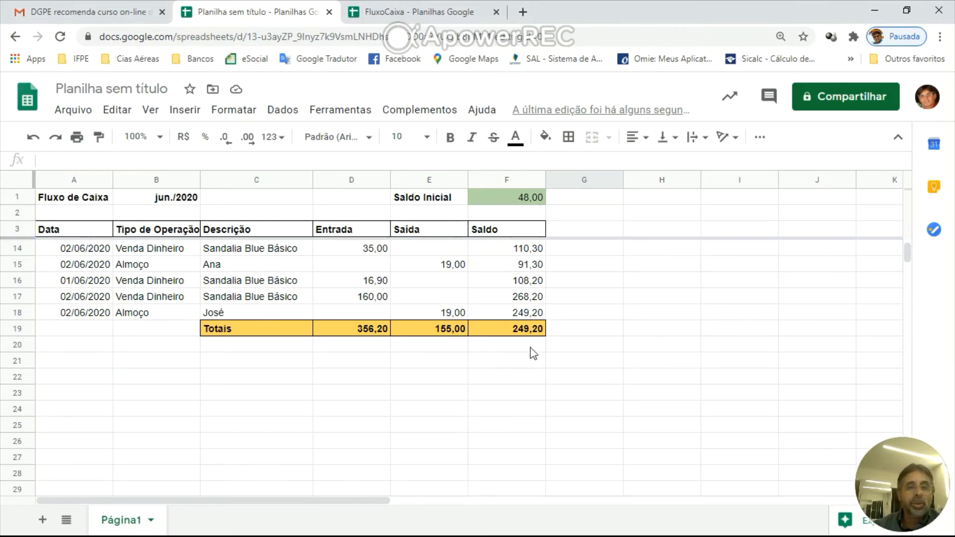
pyautogui.scroll(2, 533, 353)
pyautogui.scroll(-1, 533, 345)
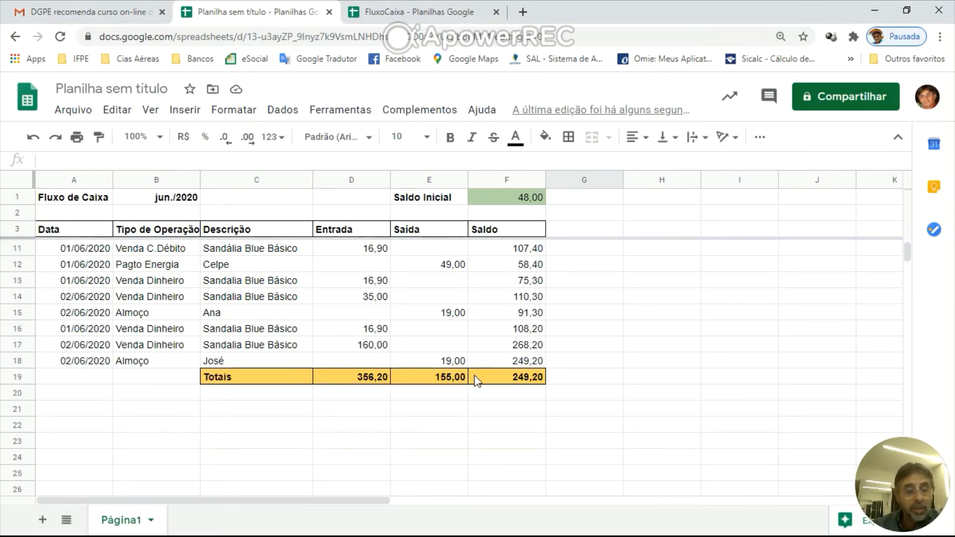
# Step: Rename the sheet Página1 as FC-jun20
pyautogui.press('F4')
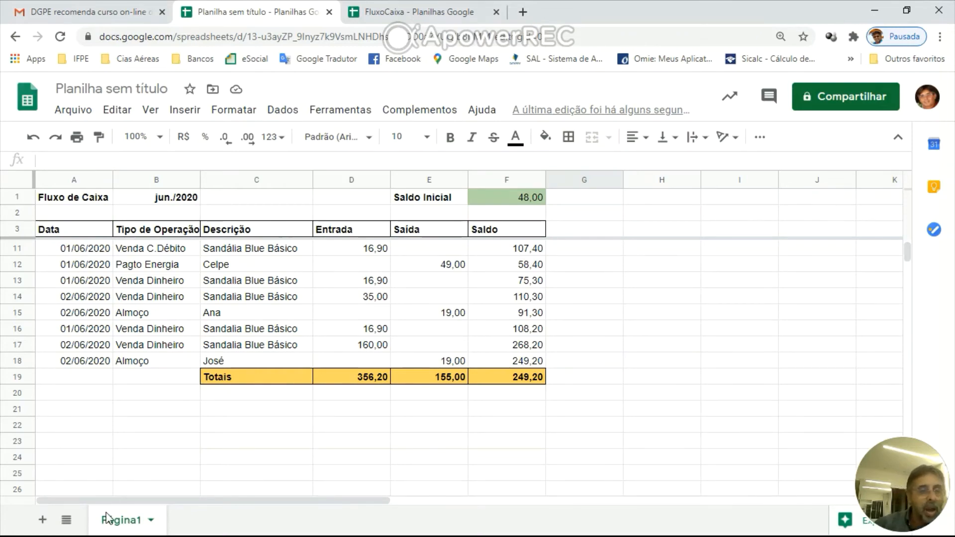
pyautogui.press('F4')
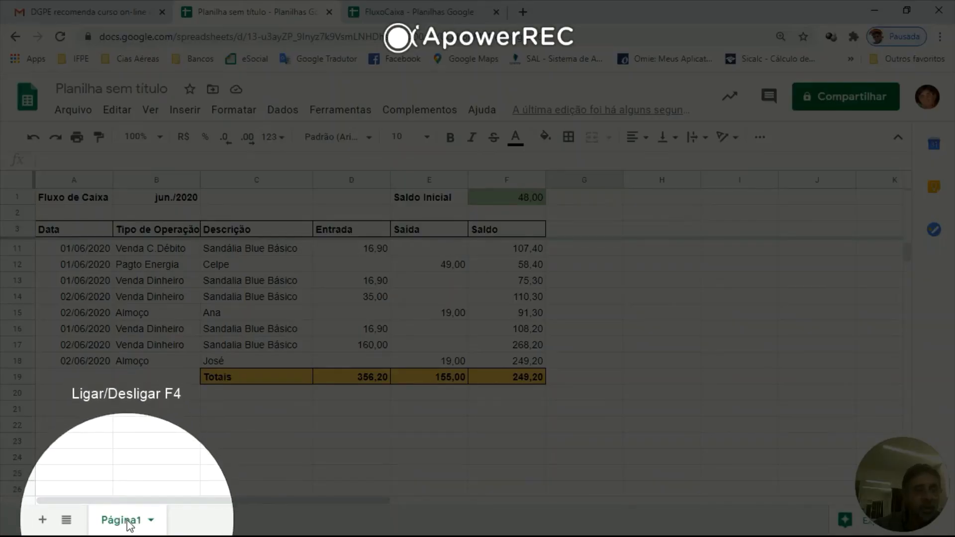
pyautogui.press('F4')
pyautogui.doubleClick(128, 521)
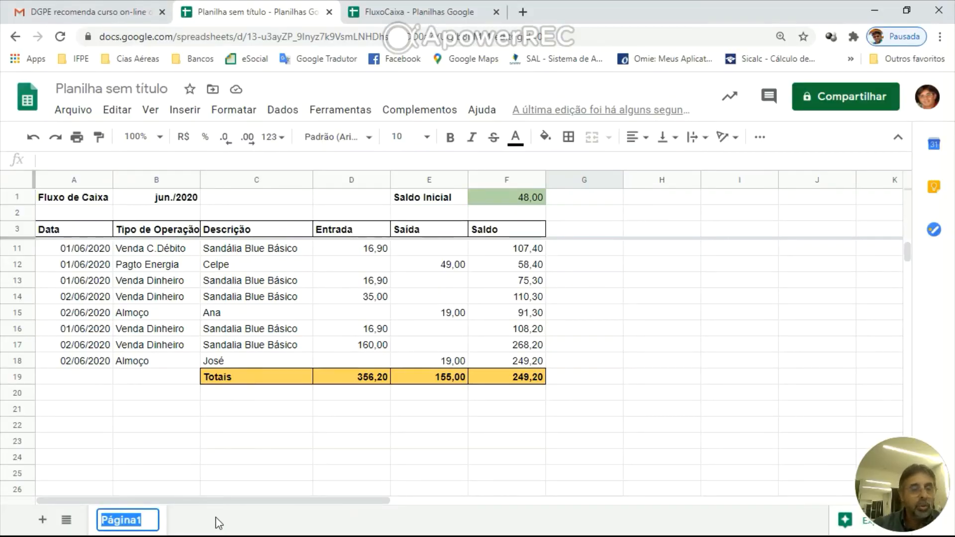
pyautogui.write('FC-')
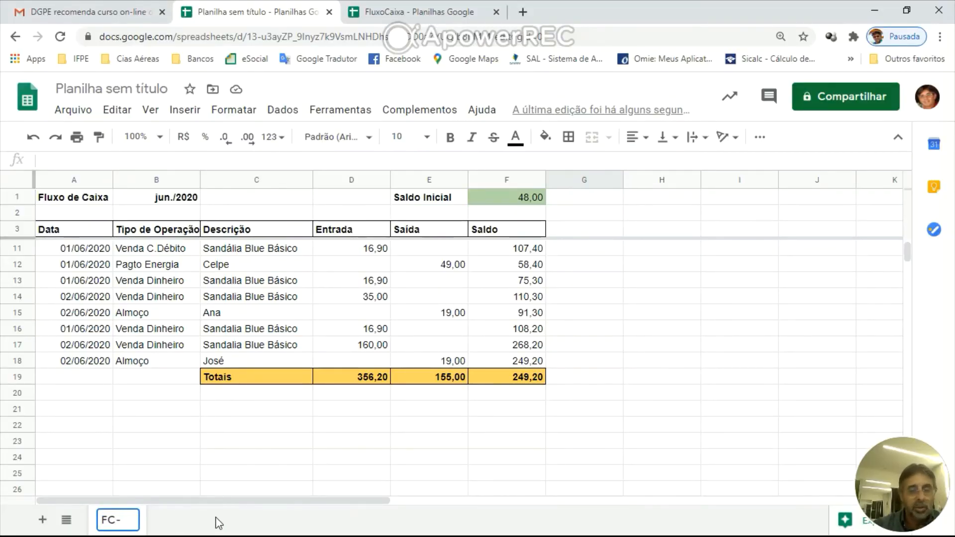
pyautogui.write('jun')
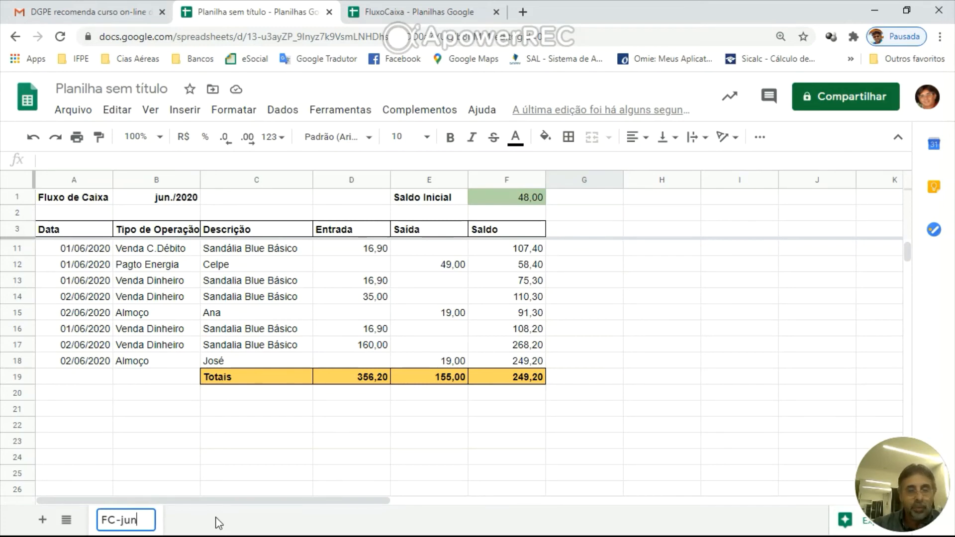
pyautogui.write('20')
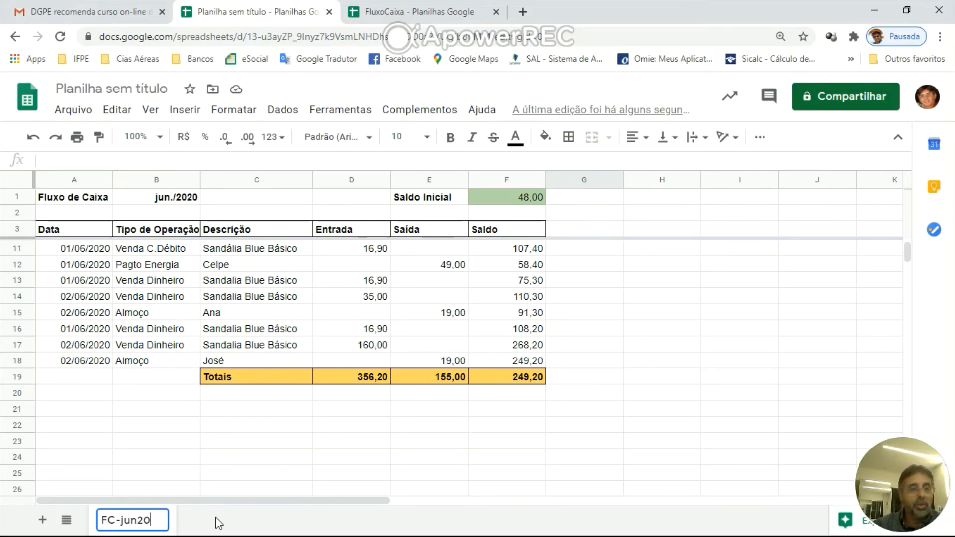
pyautogui.press('Return')
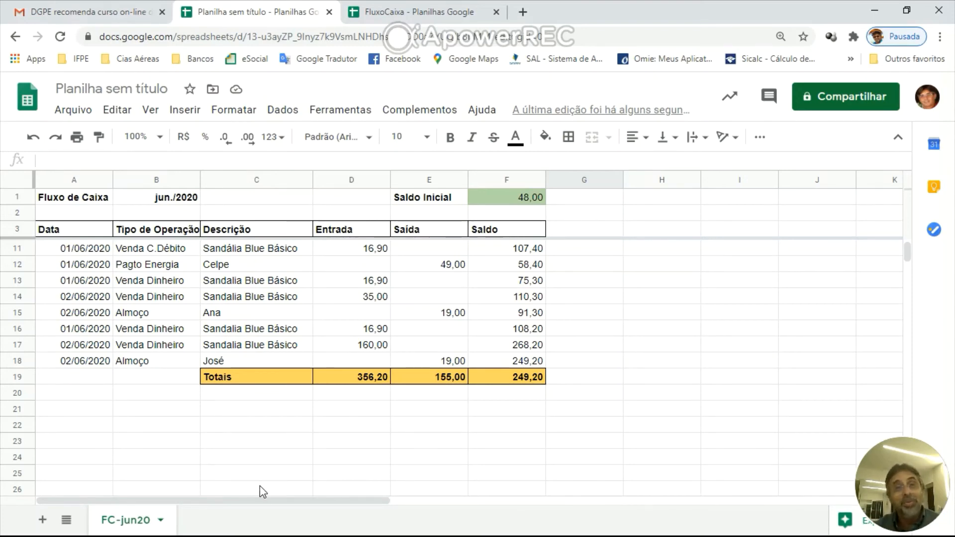
# Step: Duplicate the FC-jun20 sheet and compare the original with its copy, ending on the copy
pyautogui.scroll(1, 294, 482)
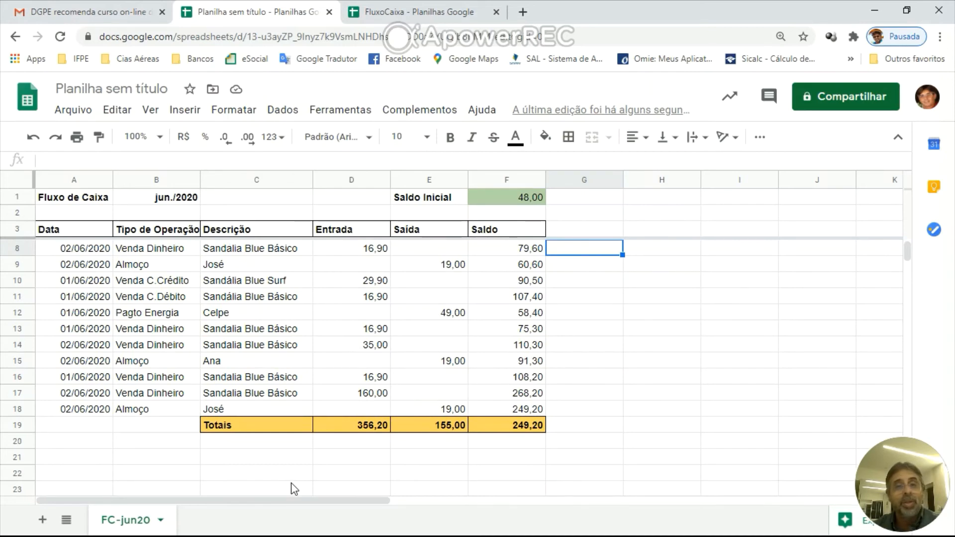
pyautogui.scroll(-1, 291, 484)
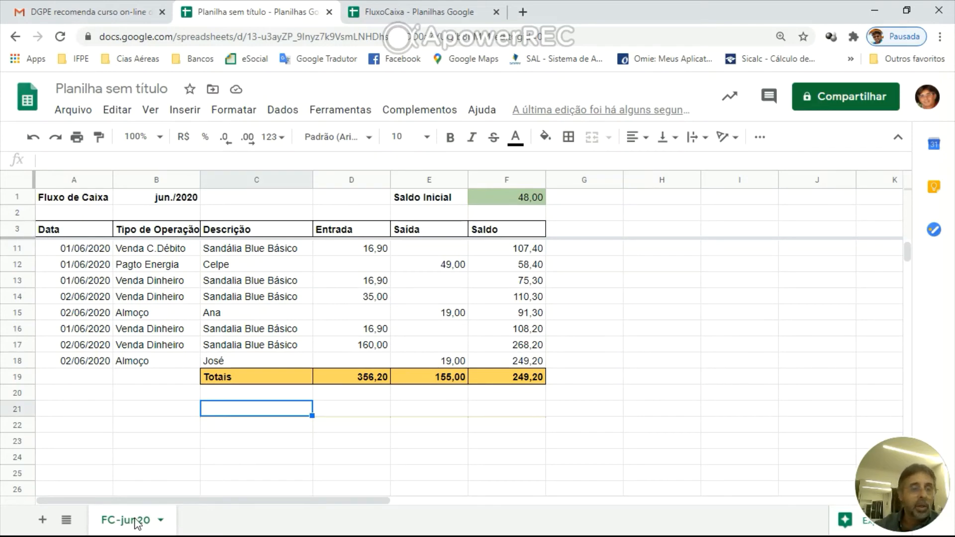
pyautogui.rightClick(137, 524)
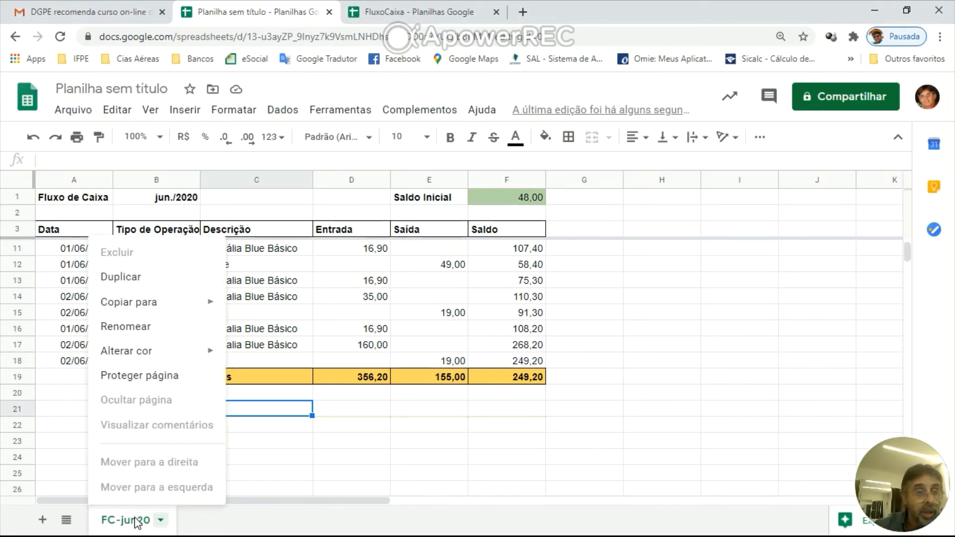
pyautogui.click(143, 282)
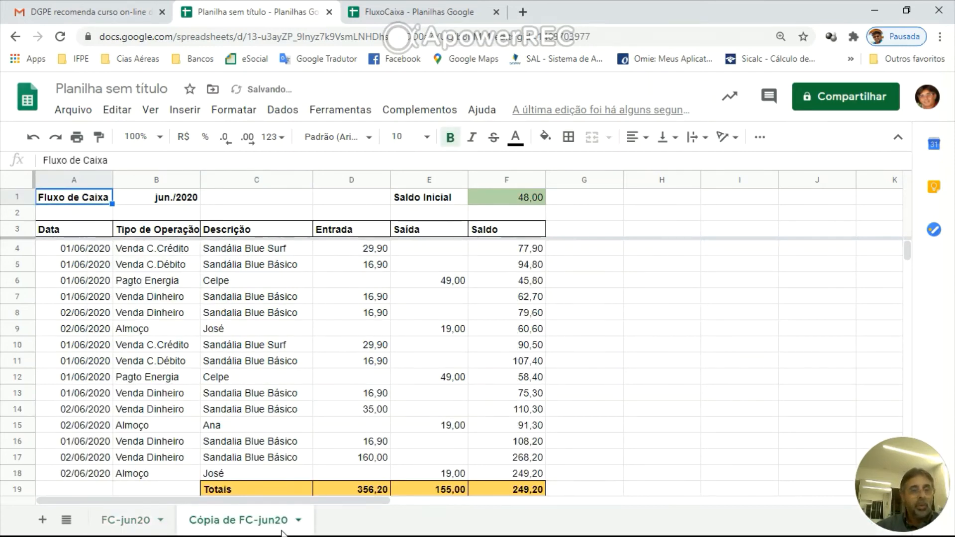
pyautogui.press('F4')
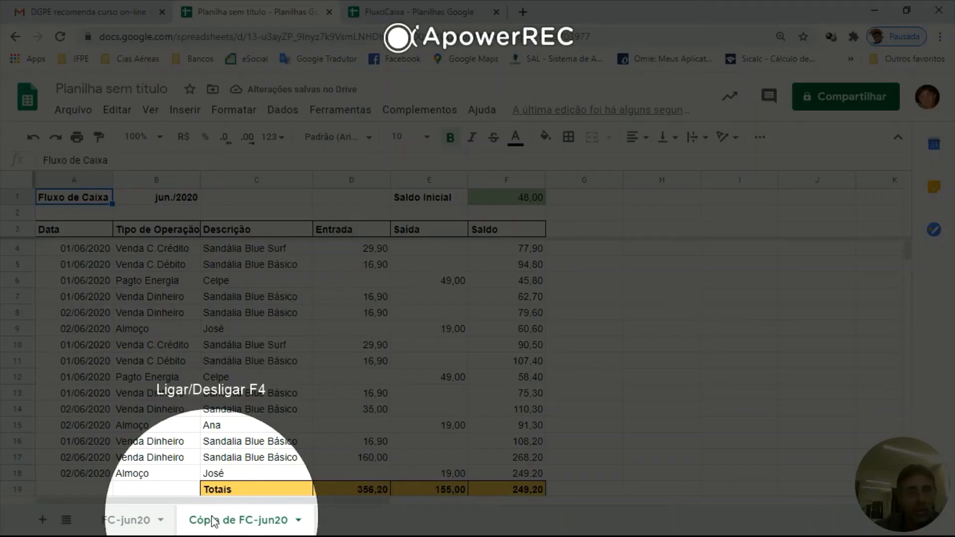
pyautogui.click(125, 520)
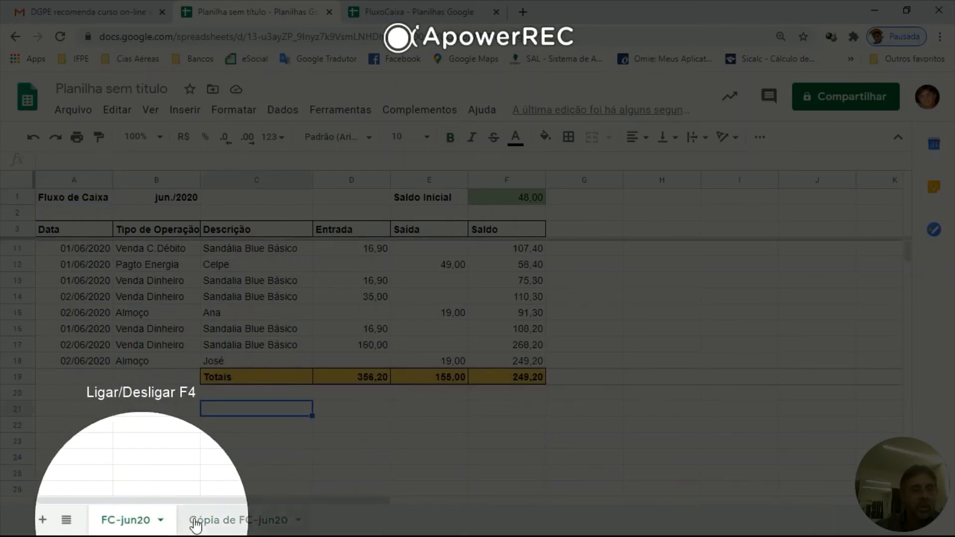
pyautogui.click(225, 521)
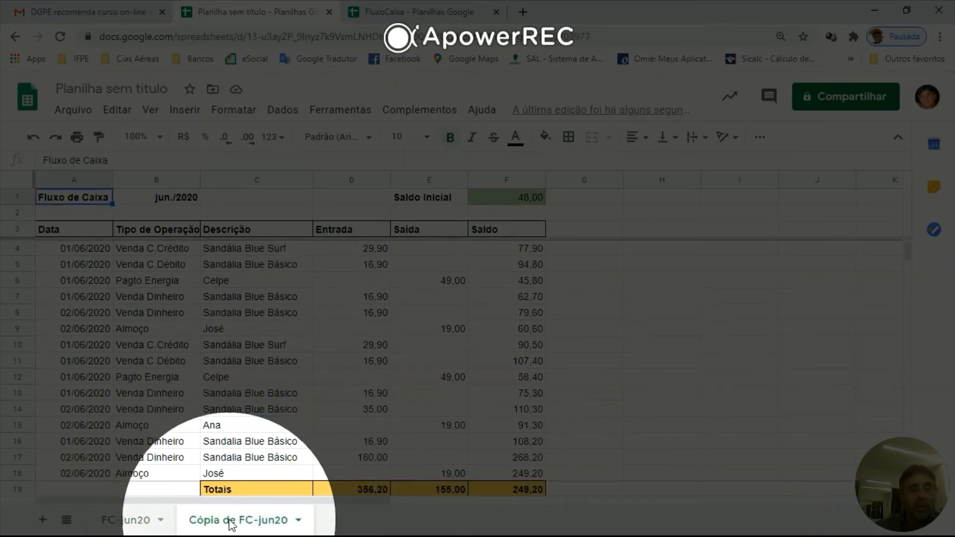
# Step: Rename the copied sheet Cópia de FC-jun20 as FC-jul20
pyautogui.doubleClick(230, 520)
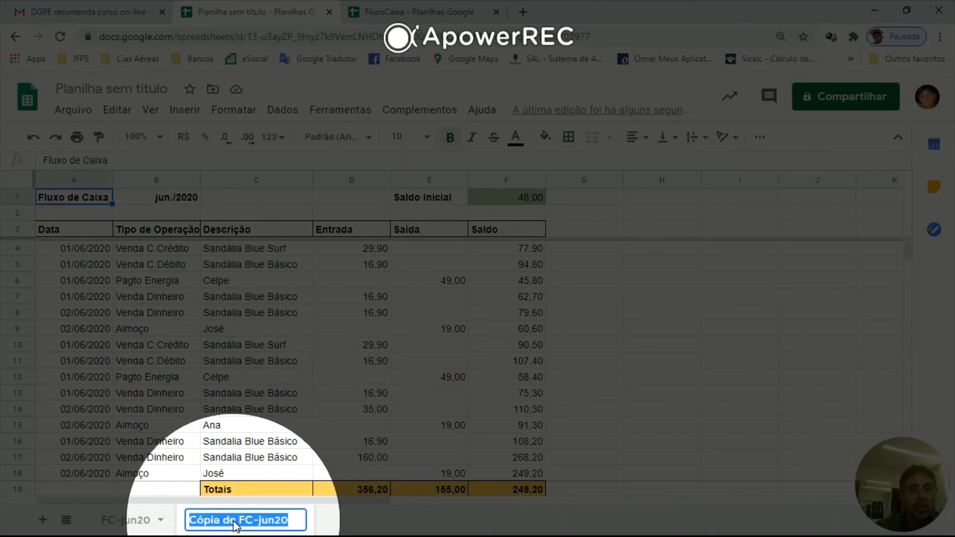
pyautogui.click(238, 521)
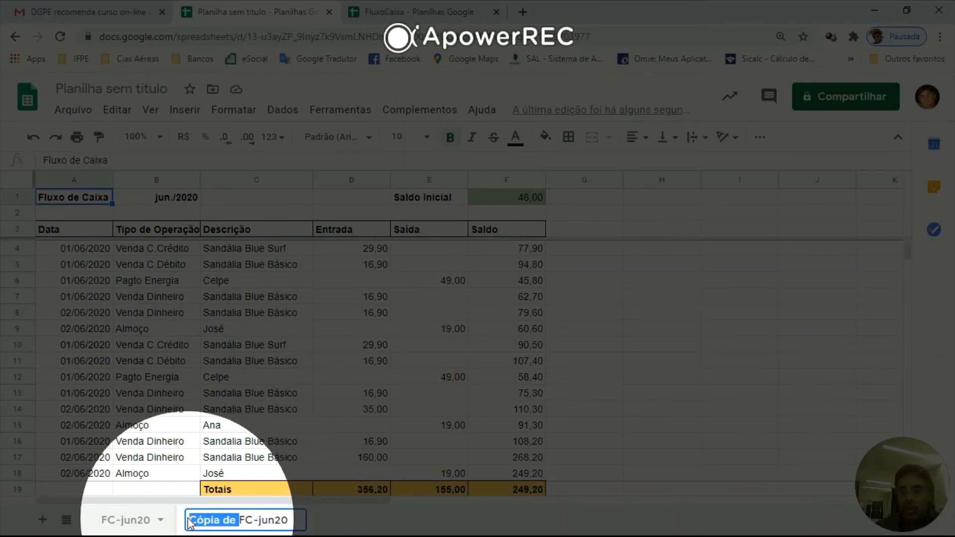
pyautogui.press('BackSpace')
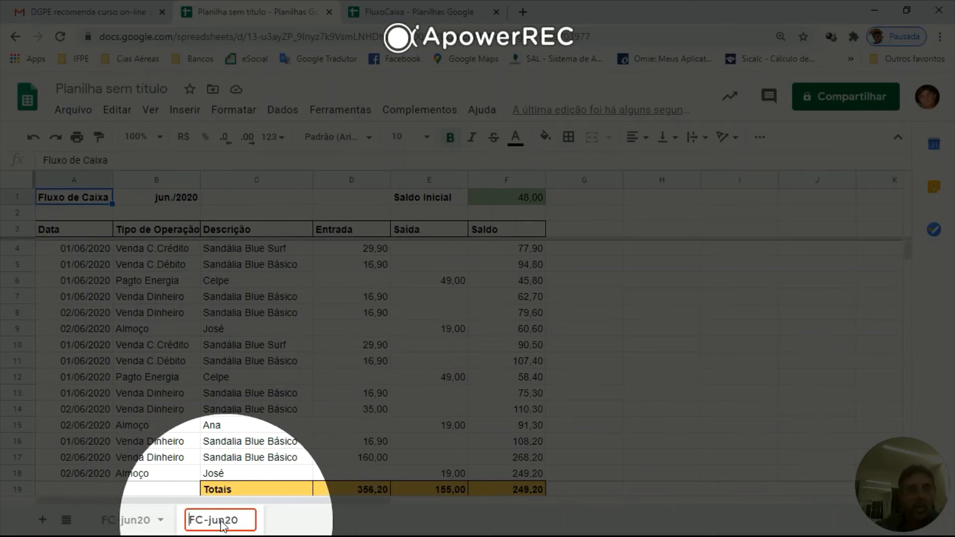
pyautogui.write('l')
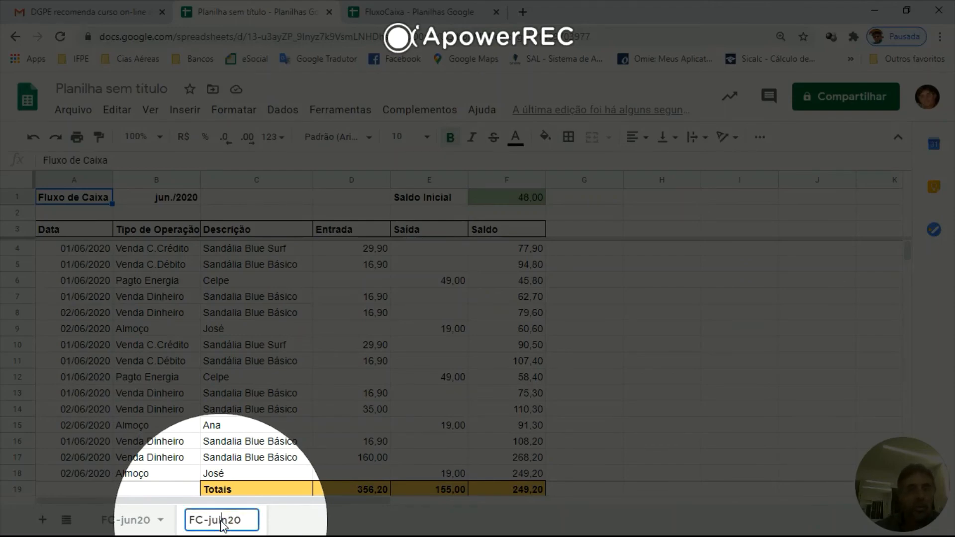
pyautogui.press('Delete')
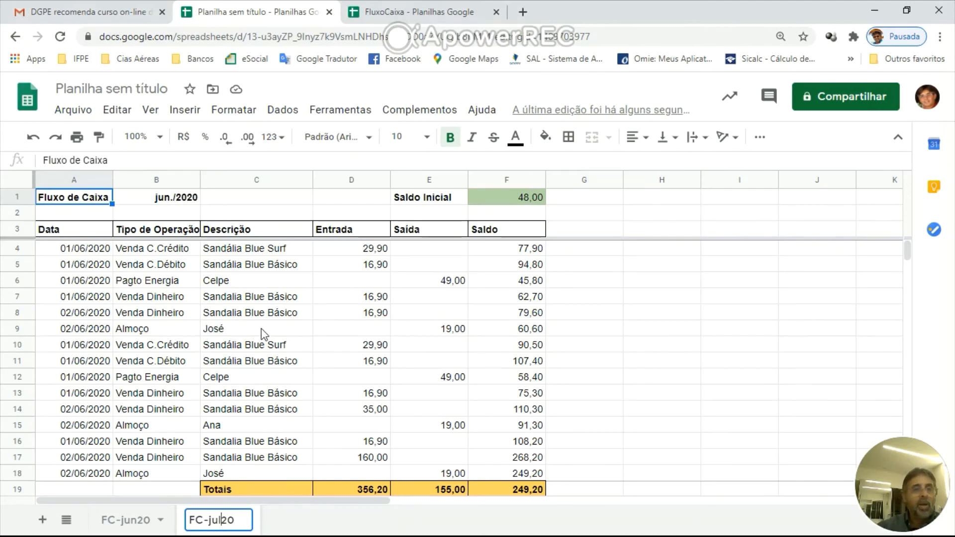
# Step: Change the month in cell B1 of the FC-jul20 sheet to jul/2020
pyautogui.click(162, 200)
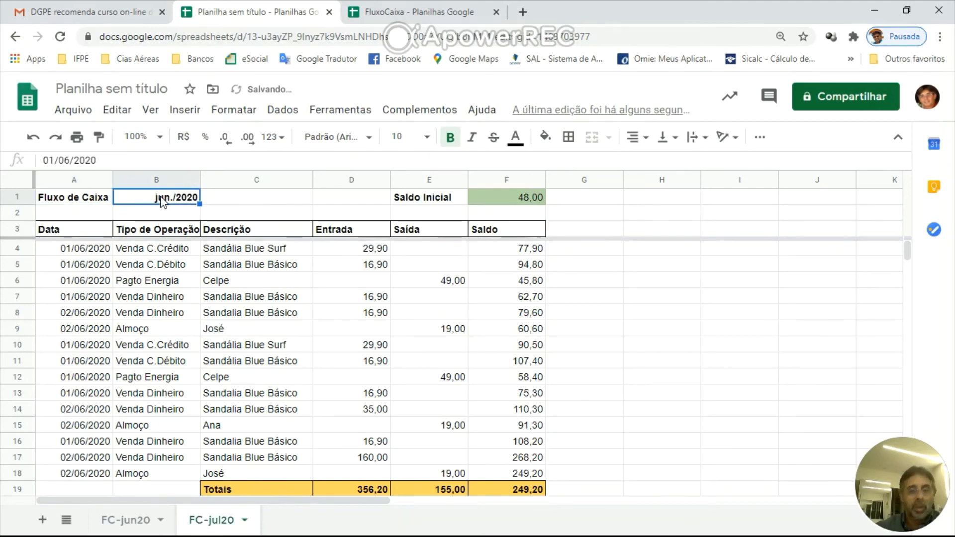
pyautogui.write('jul./2')
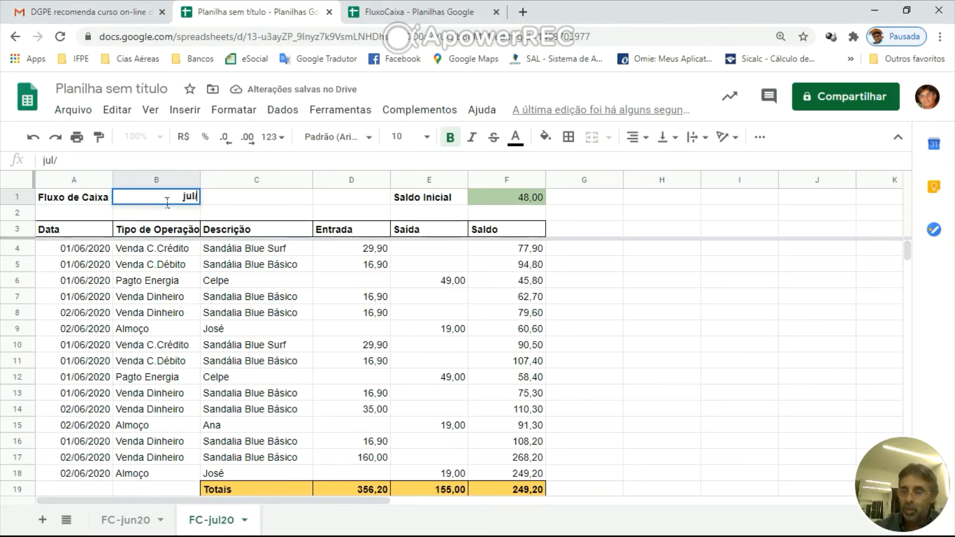
pyautogui.write('020')
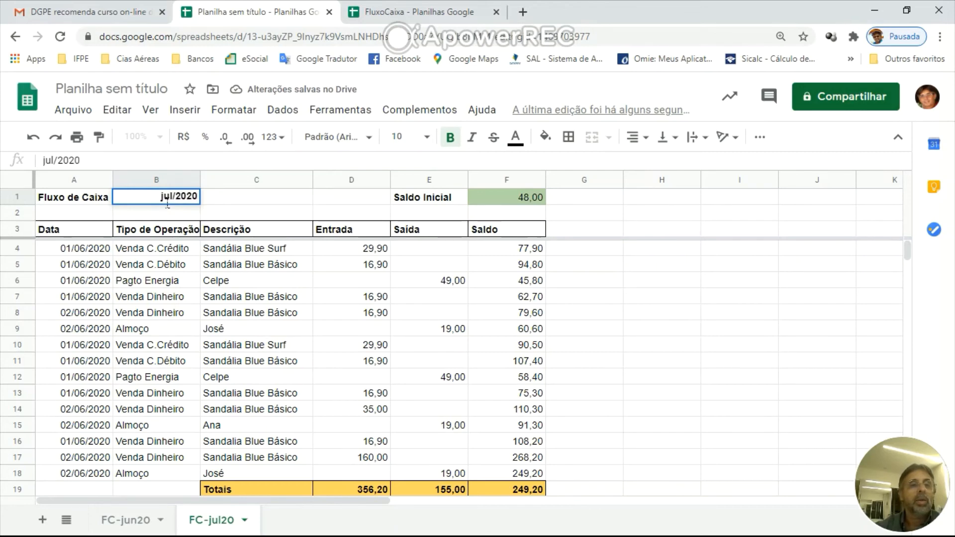
pyautogui.press('Return')
# Step: Fill the month cell B1 on the FC-jul20 sheet with light blue
pyautogui.scroll(-1, 169, 215)
pyautogui.click(138, 197)
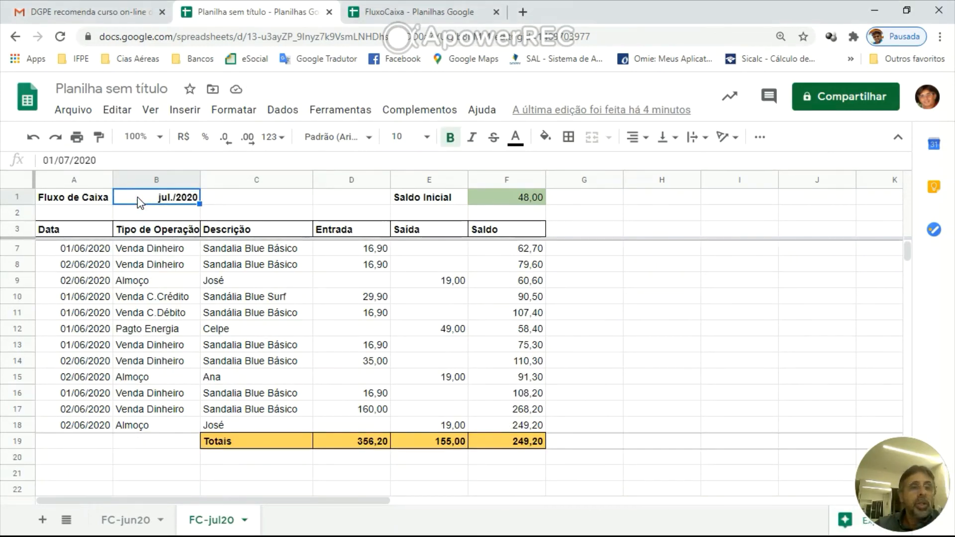
pyautogui.click(547, 138)
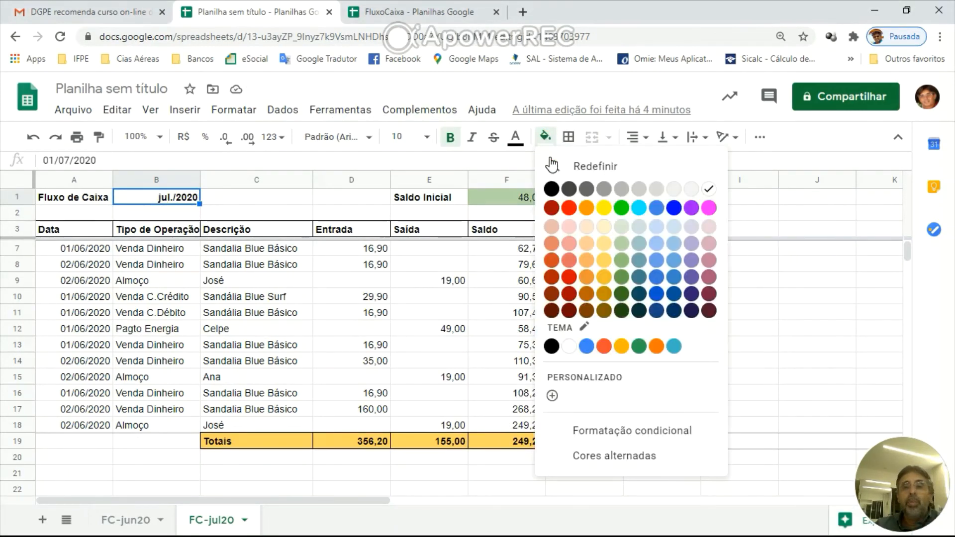
pyautogui.click(664, 232)
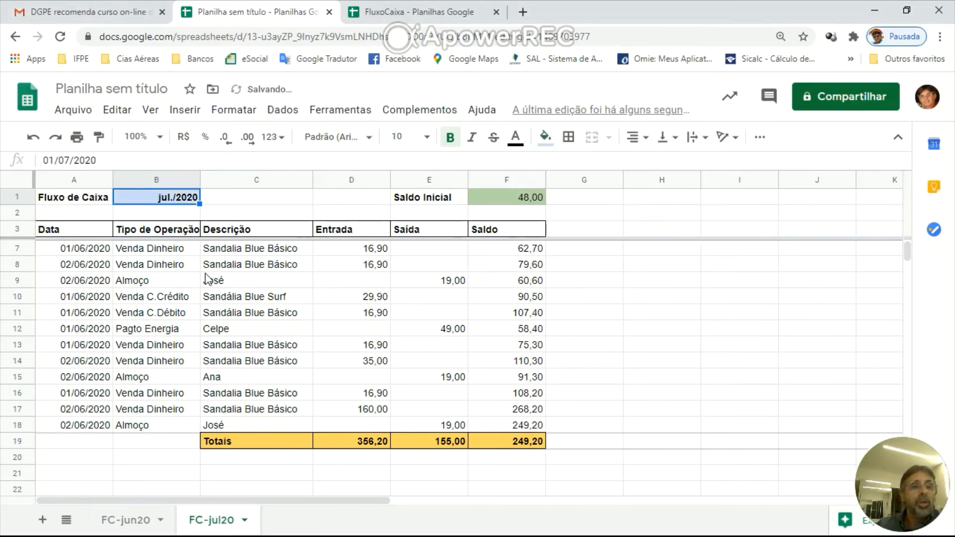
# Step: Fill the month cell B1 on the FC-jun20 sheet with light orange
pyautogui.click(178, 516)
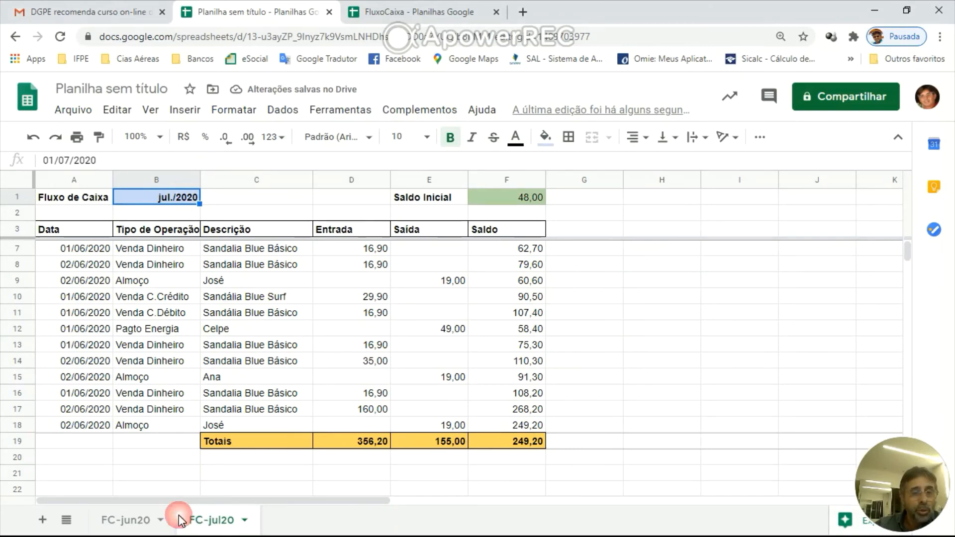
pyautogui.click(132, 519)
pyautogui.click(140, 196)
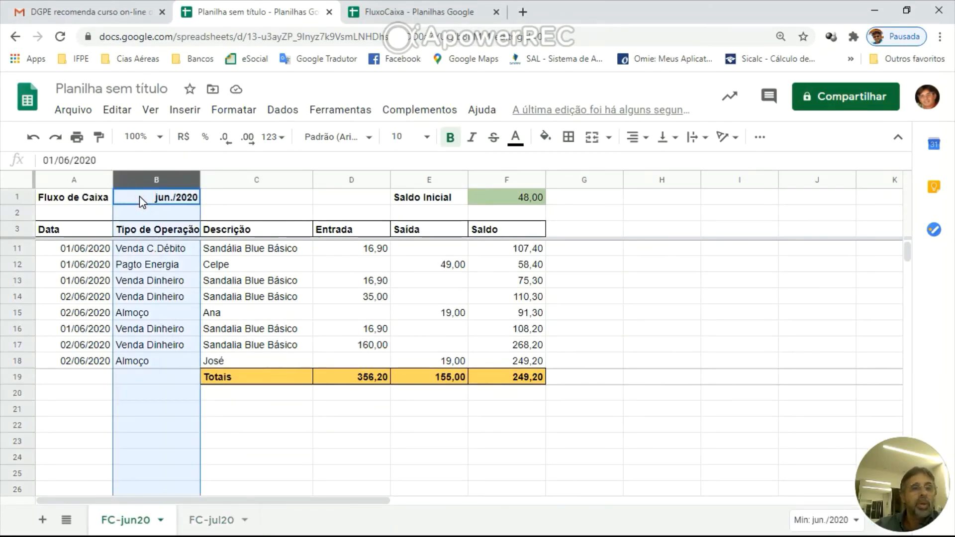
pyautogui.click(545, 136)
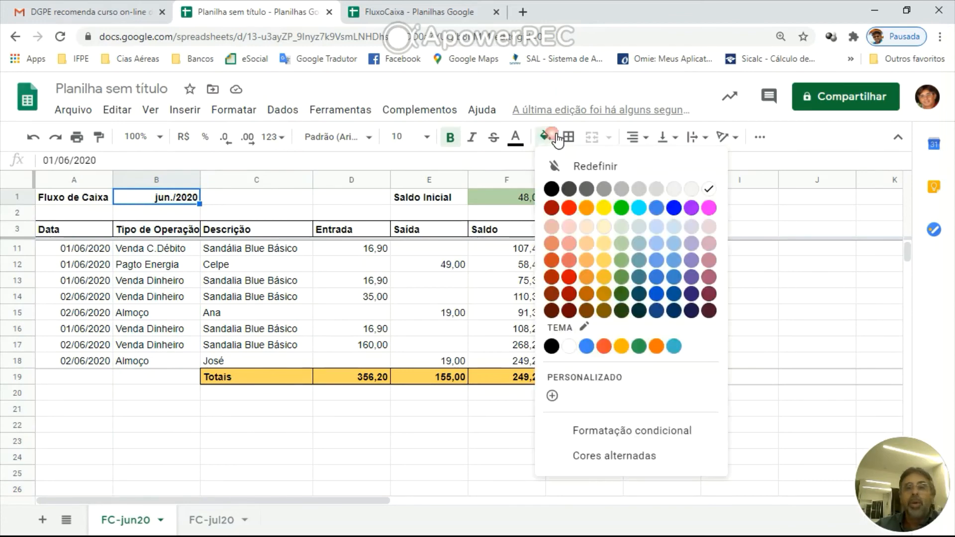
pyautogui.click(587, 243)
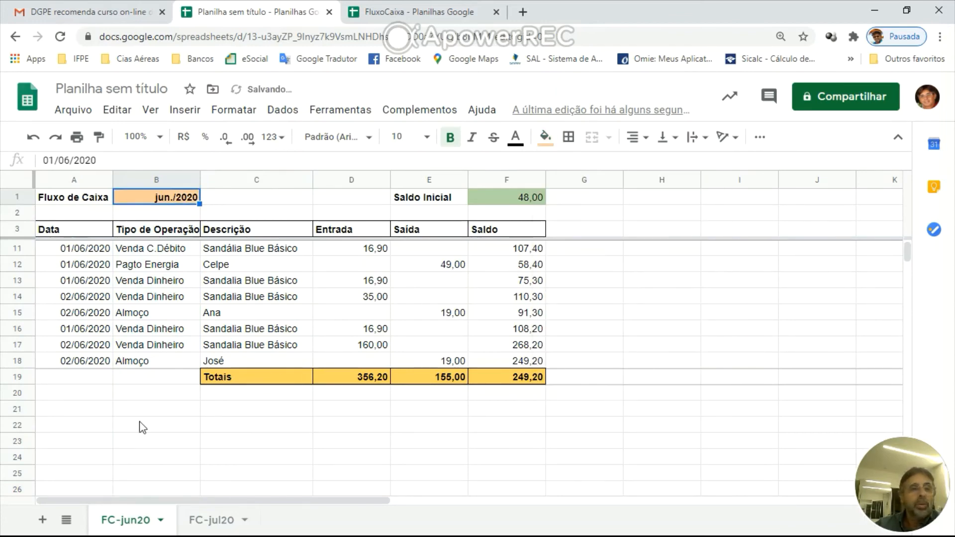
# Step: Clear the June transactions in A4:E18 of the FC-jul20 sheet, then check the formulas in the Totais row and Saldo column
pyautogui.click(213, 521)
pyautogui.scroll(1, 187, 364)
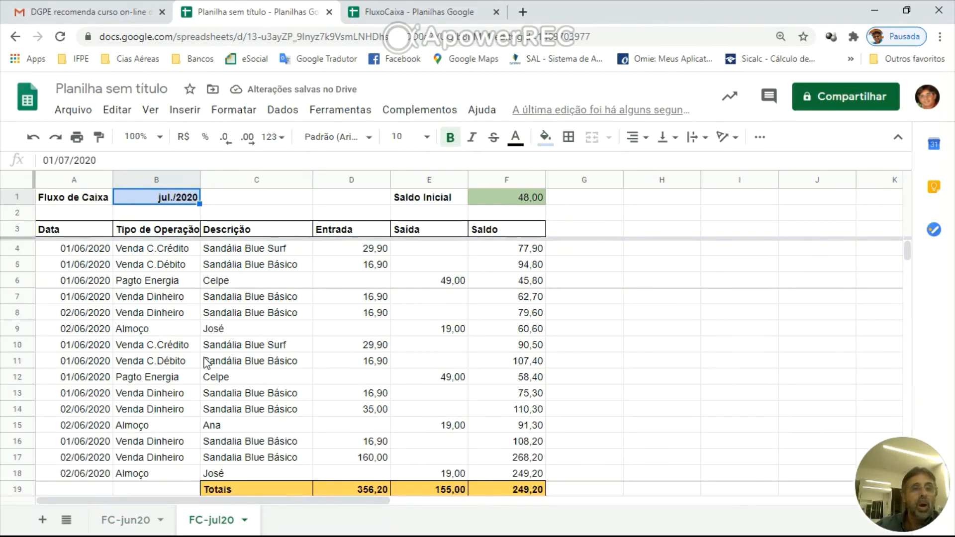
pyautogui.click(99, 251)
pyautogui.moveTo(121, 250); pyautogui.dragTo(448, 474)
pyautogui.press('Delete')
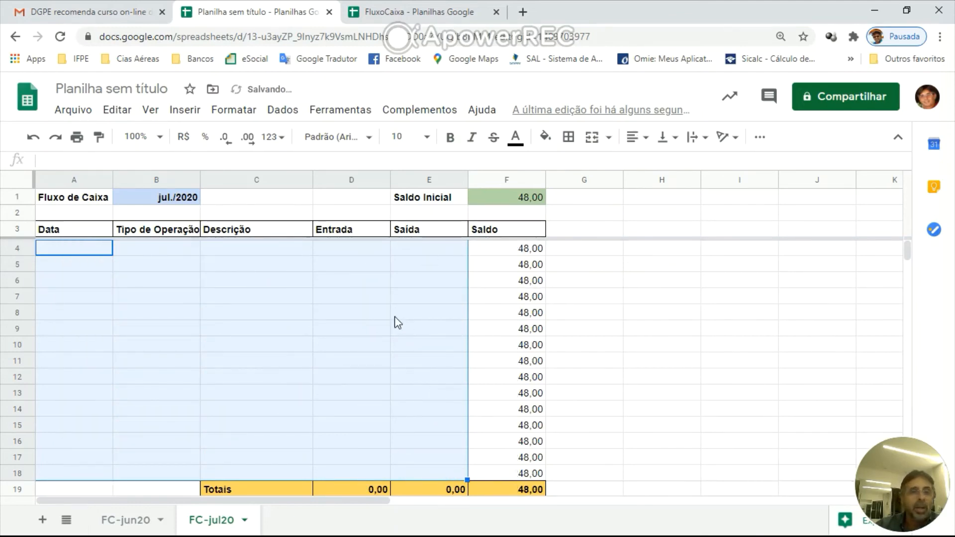
pyautogui.click(360, 492)
pyautogui.click(418, 489)
pyautogui.click(480, 491)
pyautogui.click(487, 459)
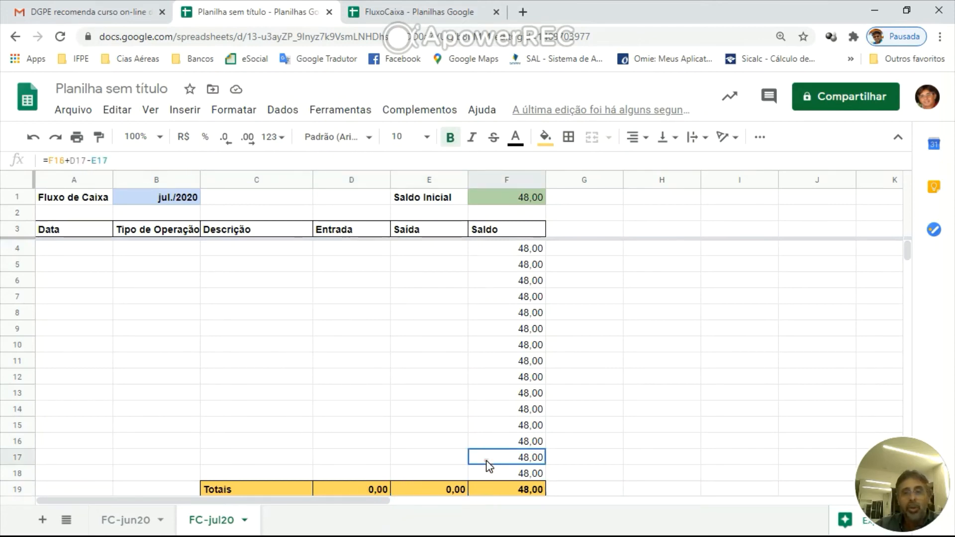
# Step: Link July's Saldo Inicial in F1 to June's final balance with the formula ='FC-jun20'!F19, and review the formula
pyautogui.click(489, 198)
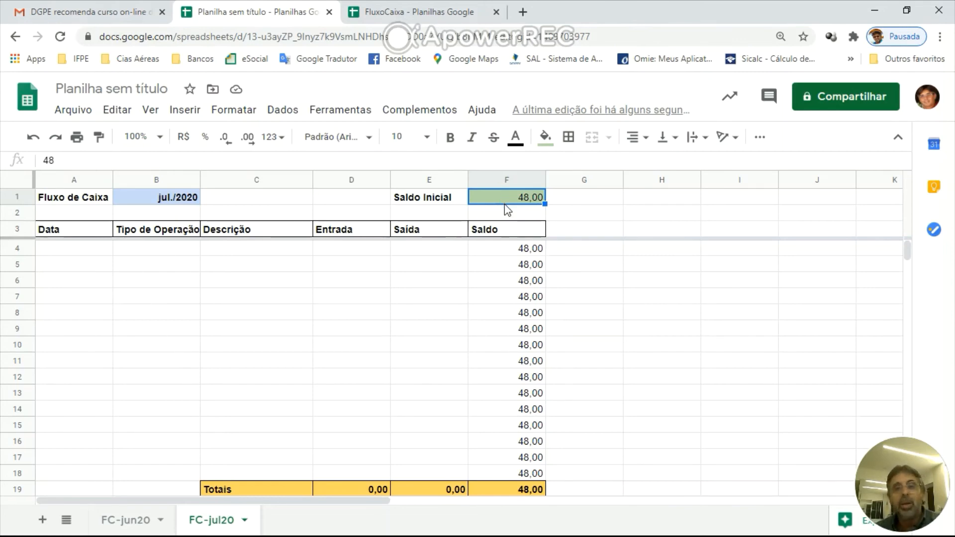
pyautogui.write('=')
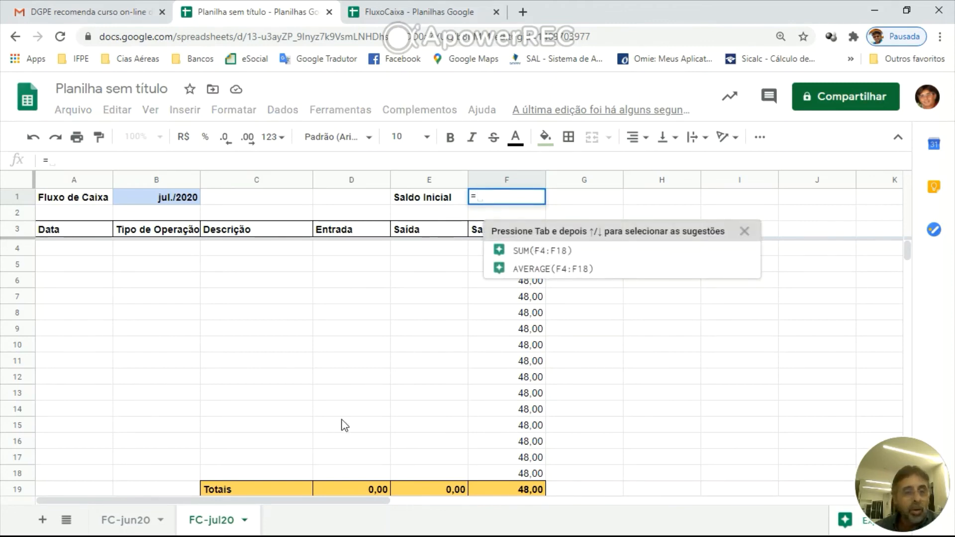
pyautogui.click(126, 523)
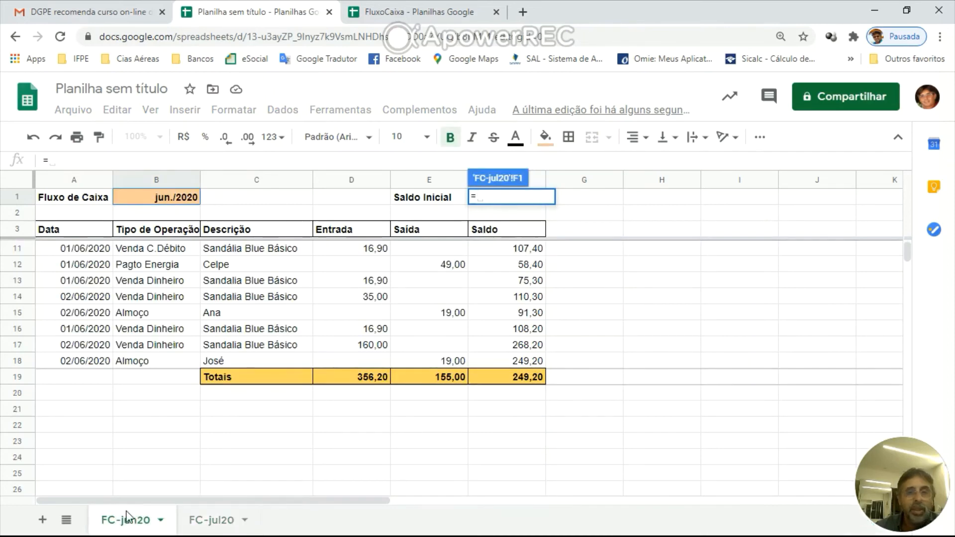
pyautogui.click(499, 378)
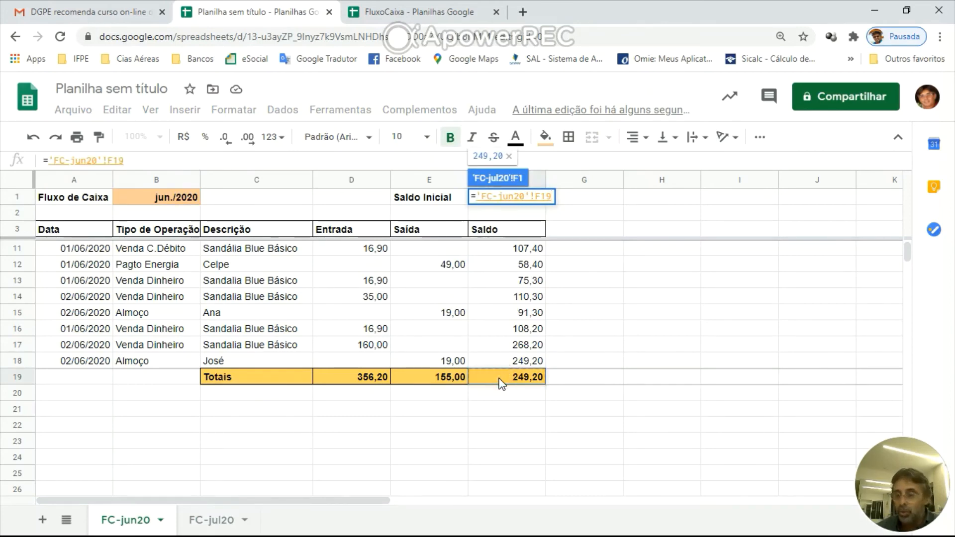
pyautogui.press('Return')
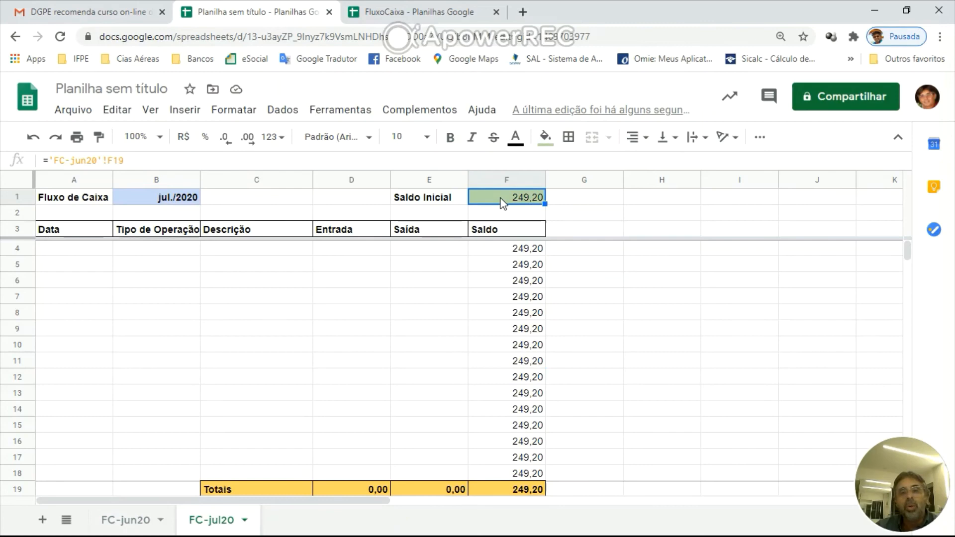
pyautogui.doubleClick(506, 203)
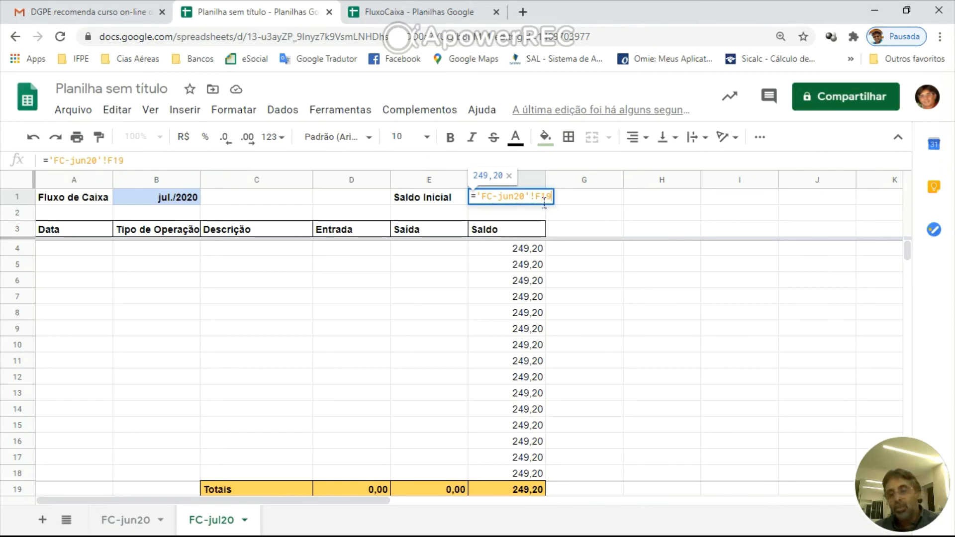
pyautogui.press('Return')
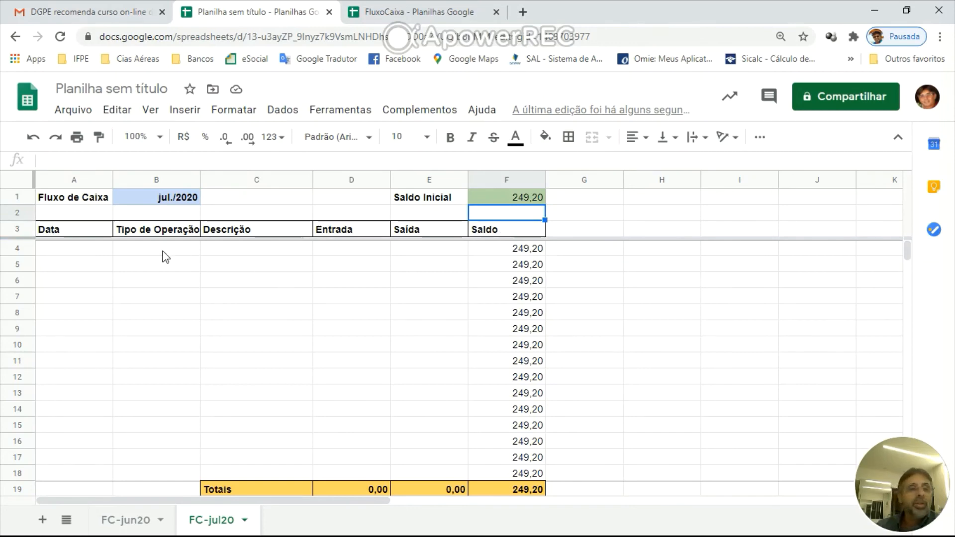
# Step: Enter a test transaction in row 4 of FC-jul20: date 1/7, type fdkjsghfdlk, description fjfljkfhsk and an Entrada of 44
pyautogui.click(93, 252)
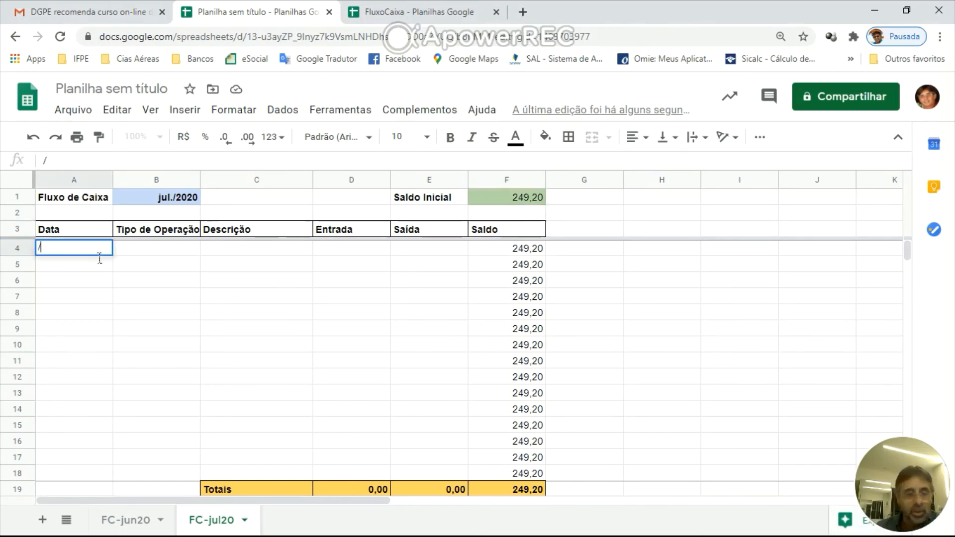
pyautogui.write('1/0')
pyautogui.write('7')
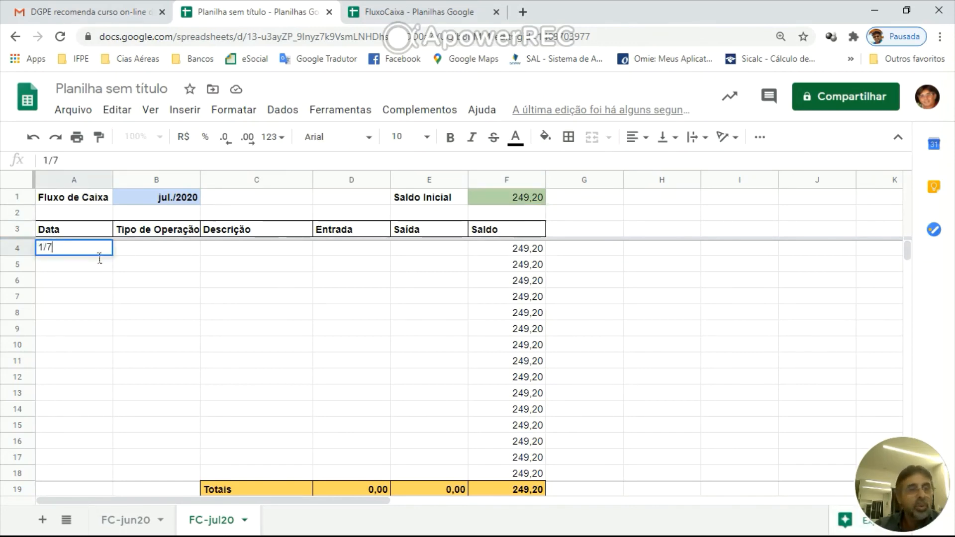
pyautogui.press('Tab')
pyautogui.write('fdkjsghfdlk')
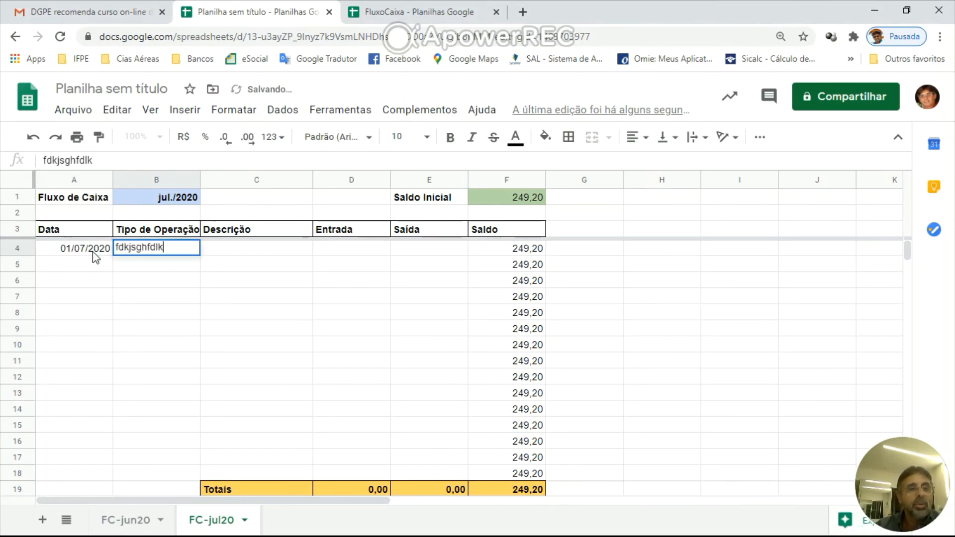
pyautogui.press('Tab')
pyautogui.write('fjfljkfhsk')
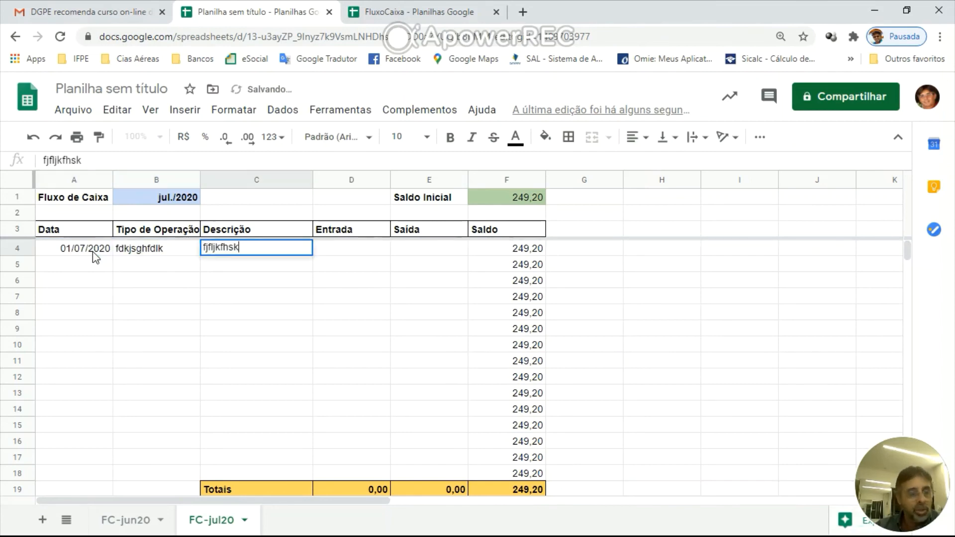
pyautogui.press('Tab')
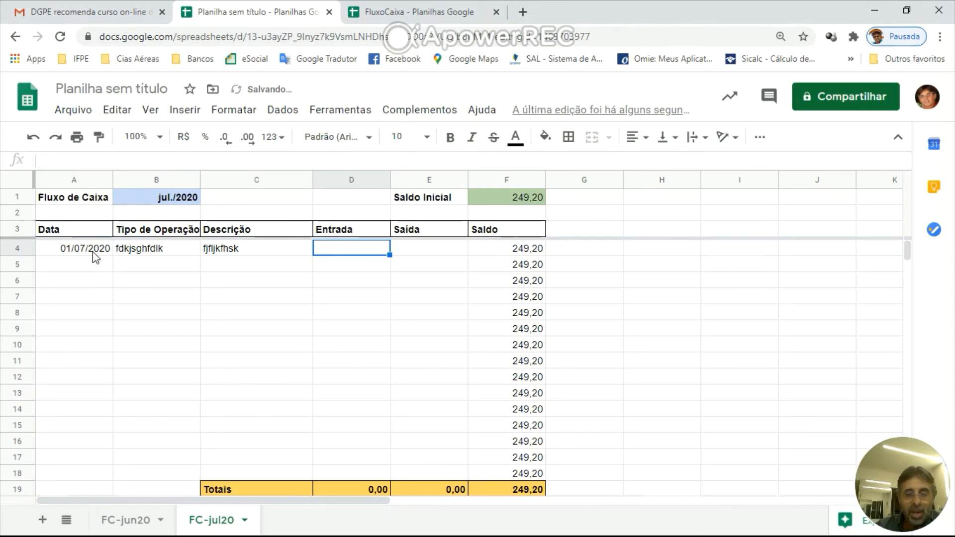
pyautogui.write('44')
pyautogui.press('Return')
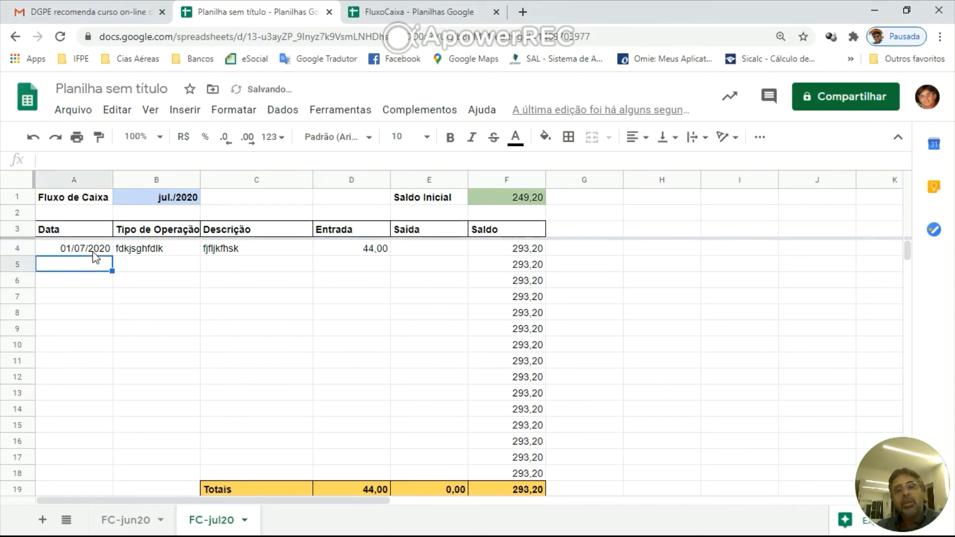